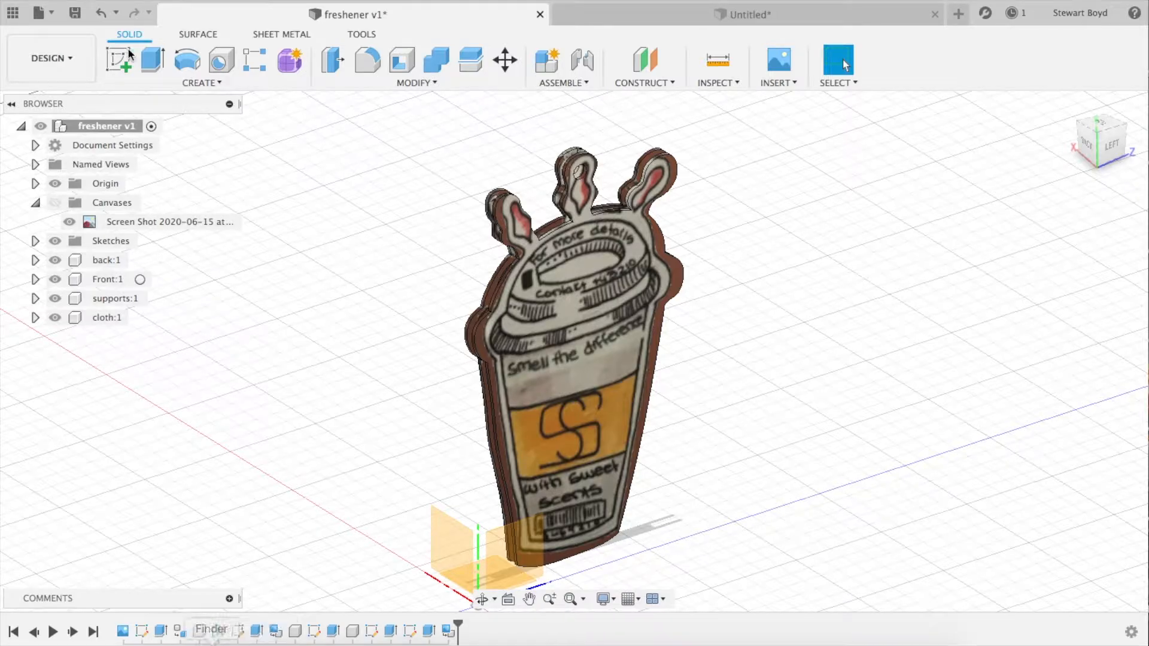
Examine the finished freshener model in the Render workspace, including its saved image in the rendering gallery.
{"action": "left_click", "coordinate": [49, 57]}
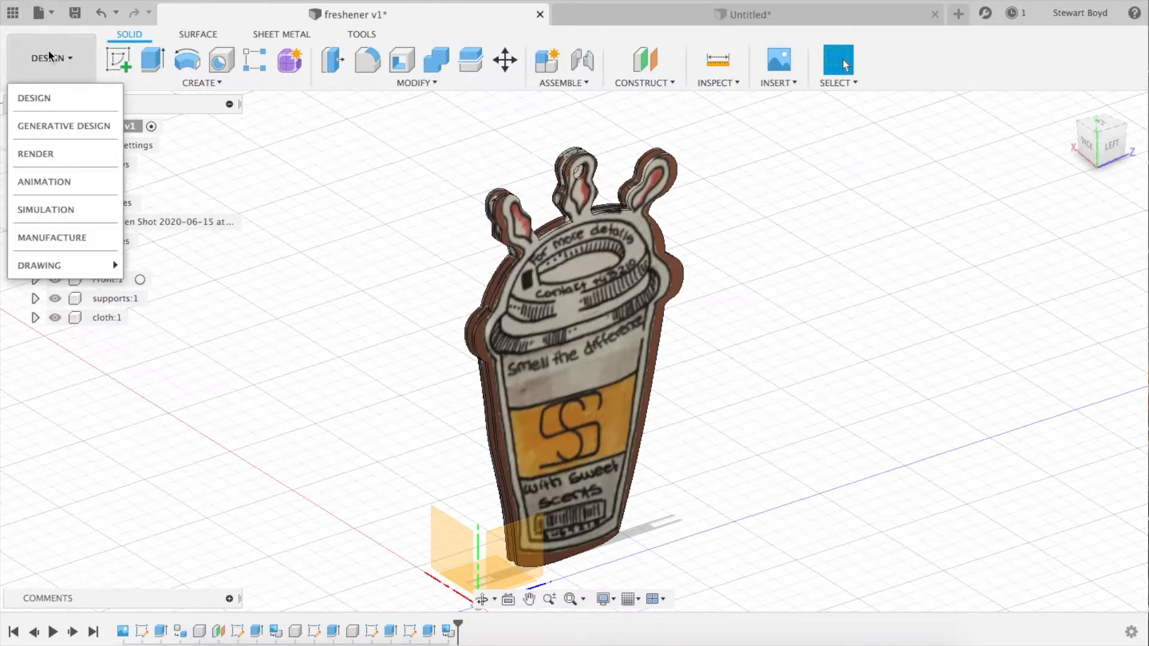
{"action": "left_click", "coordinate": [43, 156]}
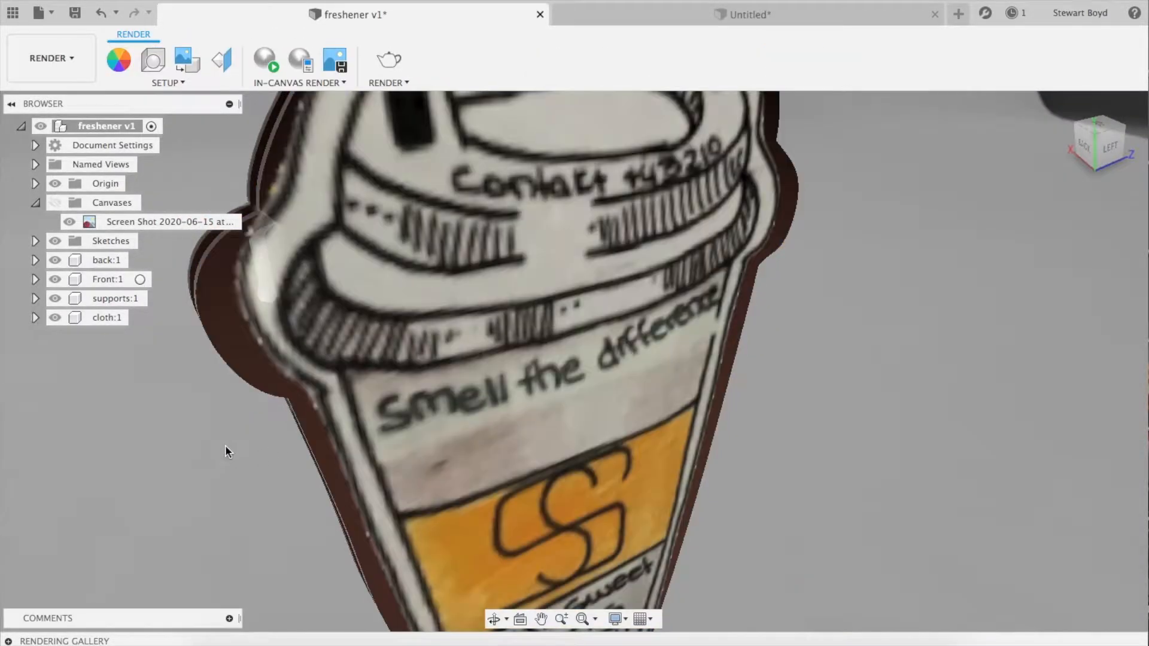
{"action": "left_click", "coordinate": [561, 619]}
{"action": "left_click_drag", "start_coordinate": [618, 404], "coordinate": [636, 349]}
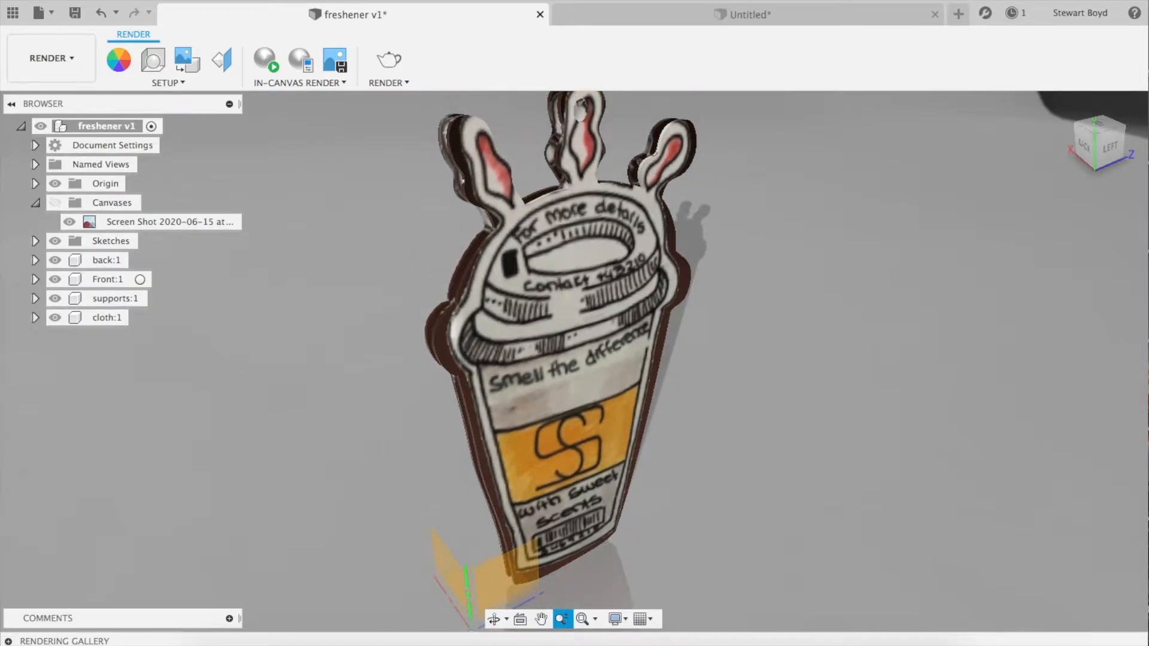
{"action": "left_click", "coordinate": [8, 640]}
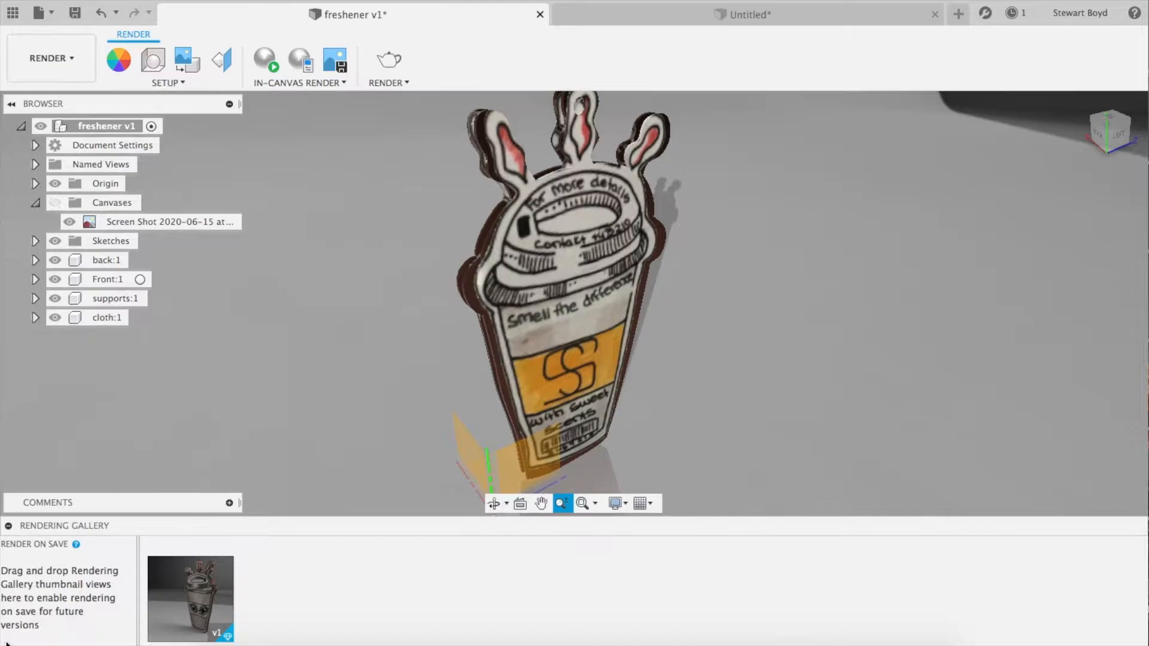
{"action": "left_click", "coordinate": [191, 599]}
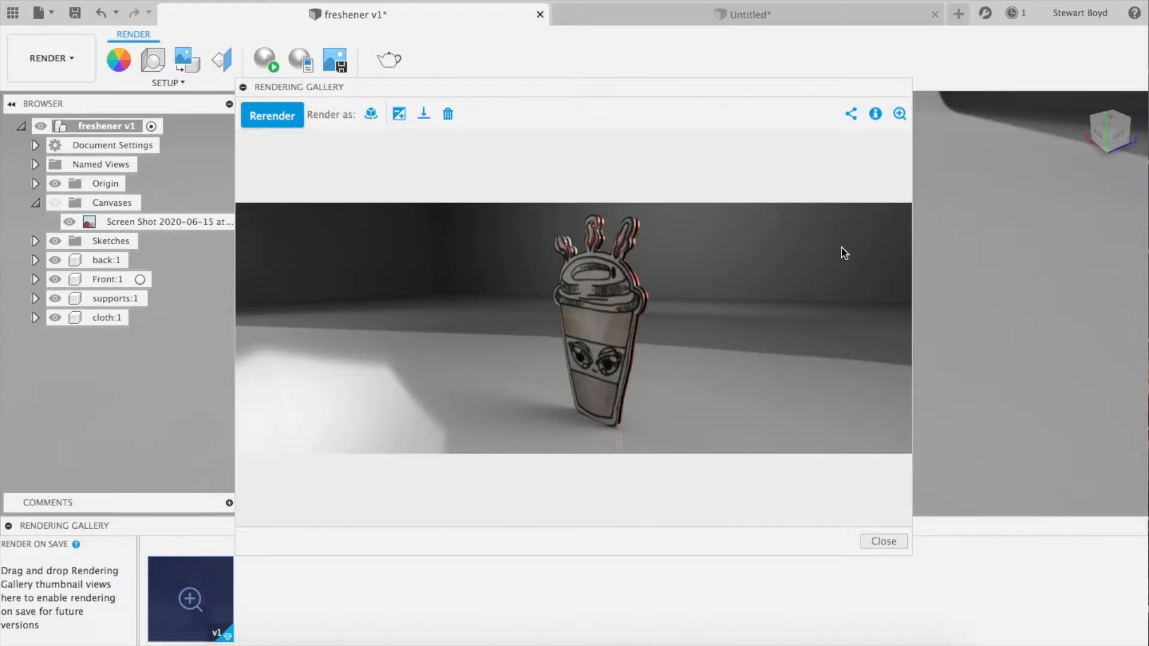
{"action": "left_click", "coordinate": [877, 541]}
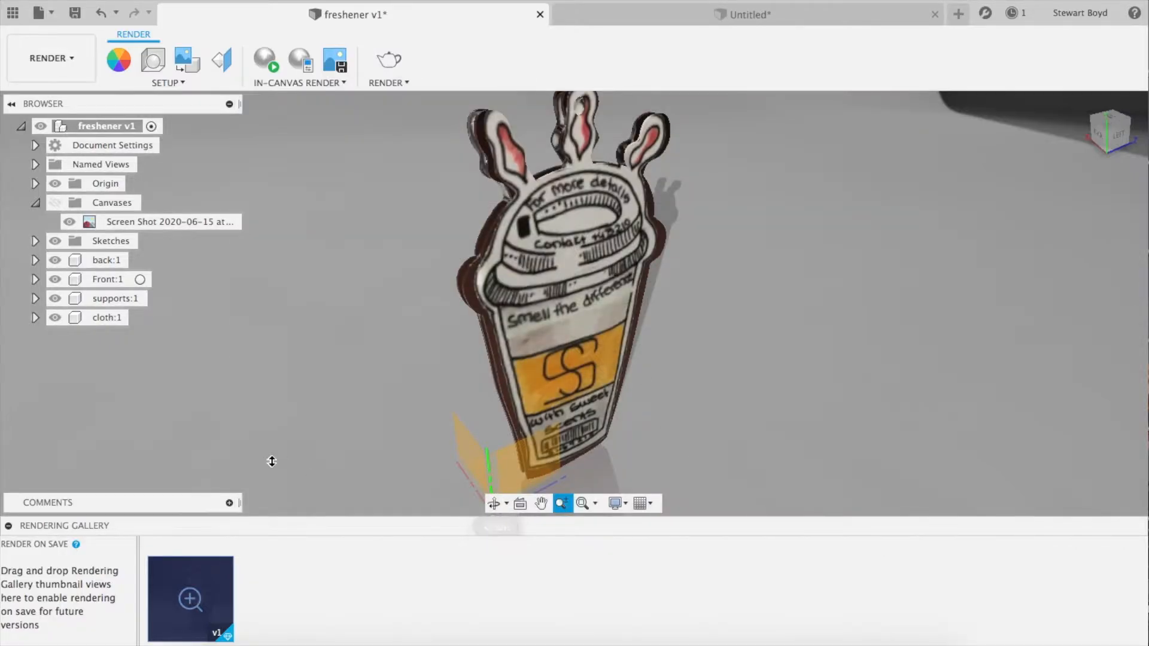
{"action": "left_click", "coordinate": [8, 526]}
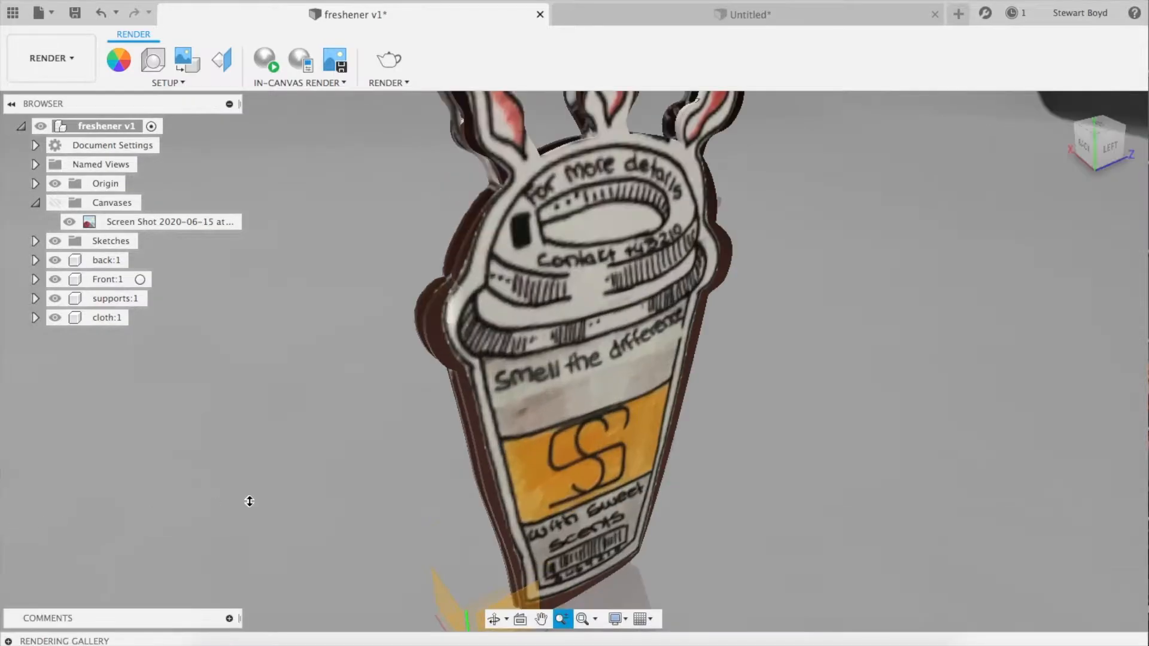
{"action": "left_click", "coordinate": [494, 619]}
{"action": "left_click_drag", "start_coordinate": [628, 431], "coordinate": [377, 479]}
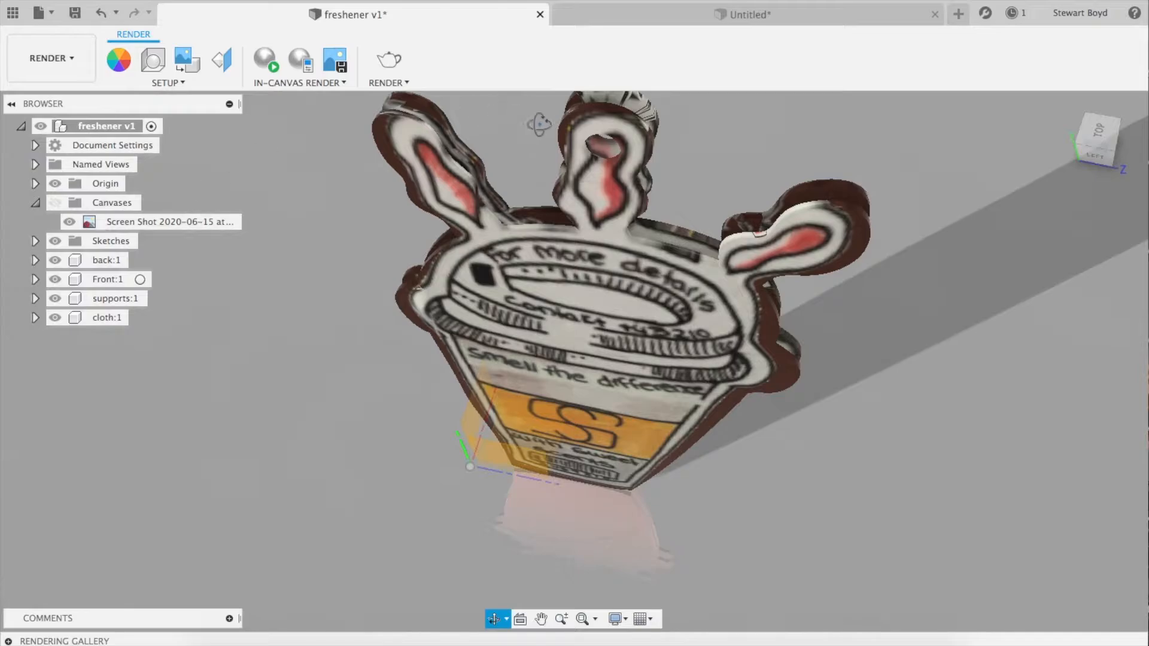
{"action": "key", "text": "Escape"}
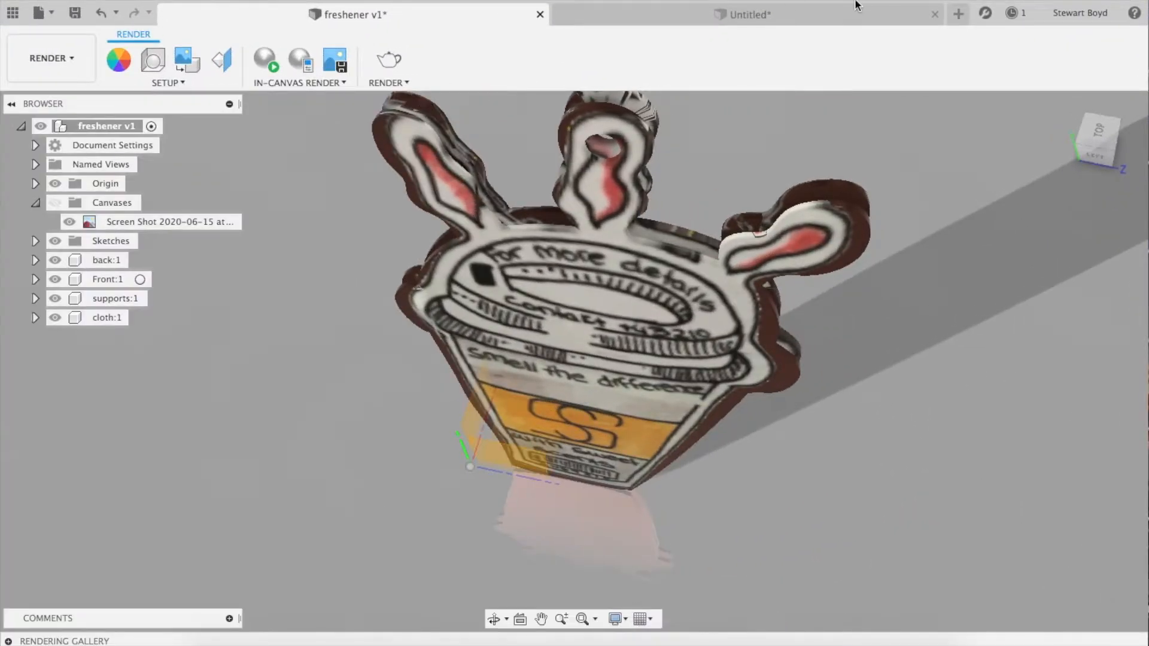
Start a new design and create an empty component named "front".
{"action": "left_click", "coordinate": [958, 13]}
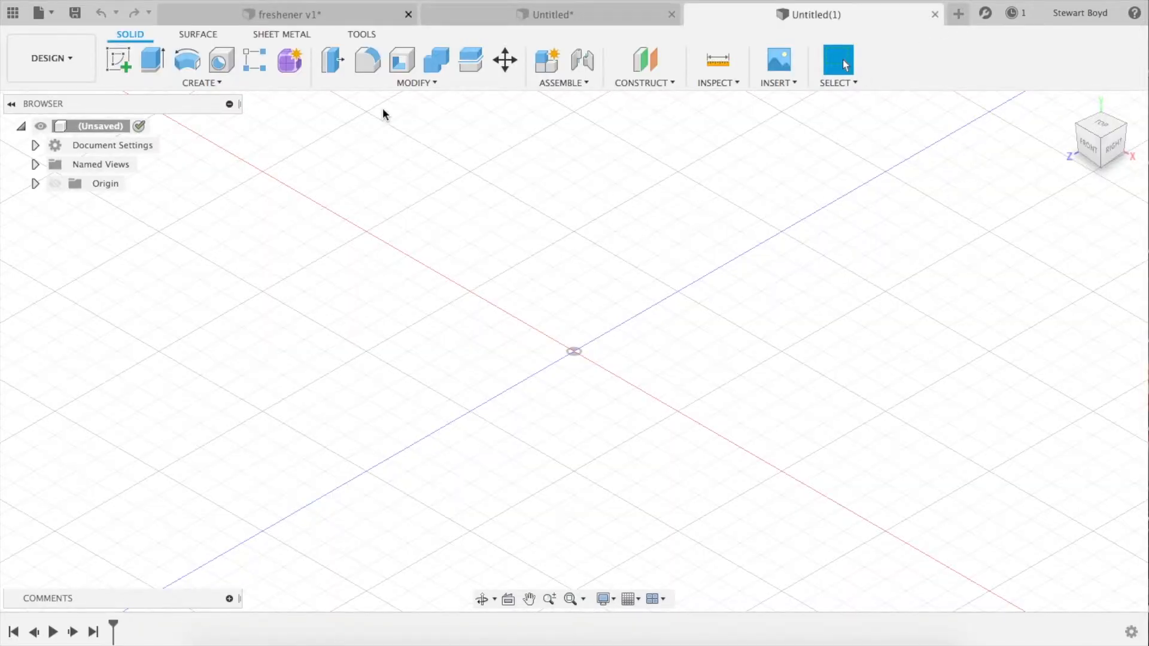
{"action": "left_click", "coordinate": [161, 80]}
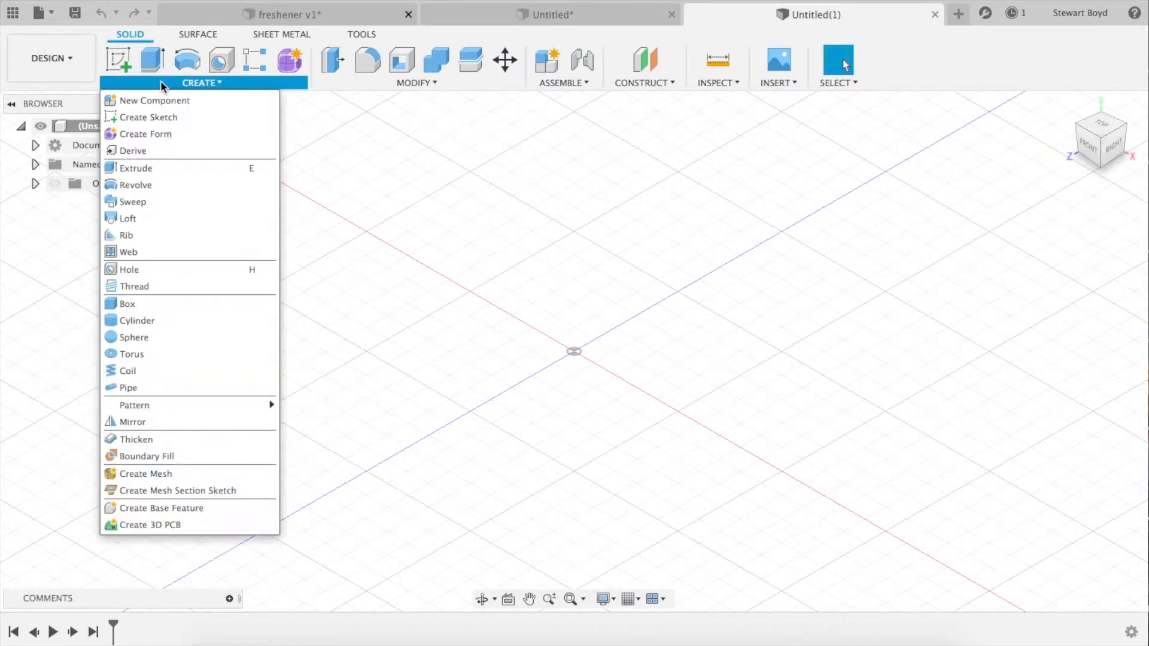
{"action": "left_click", "coordinate": [149, 98]}
{"action": "double_click", "coordinate": [982, 261]}
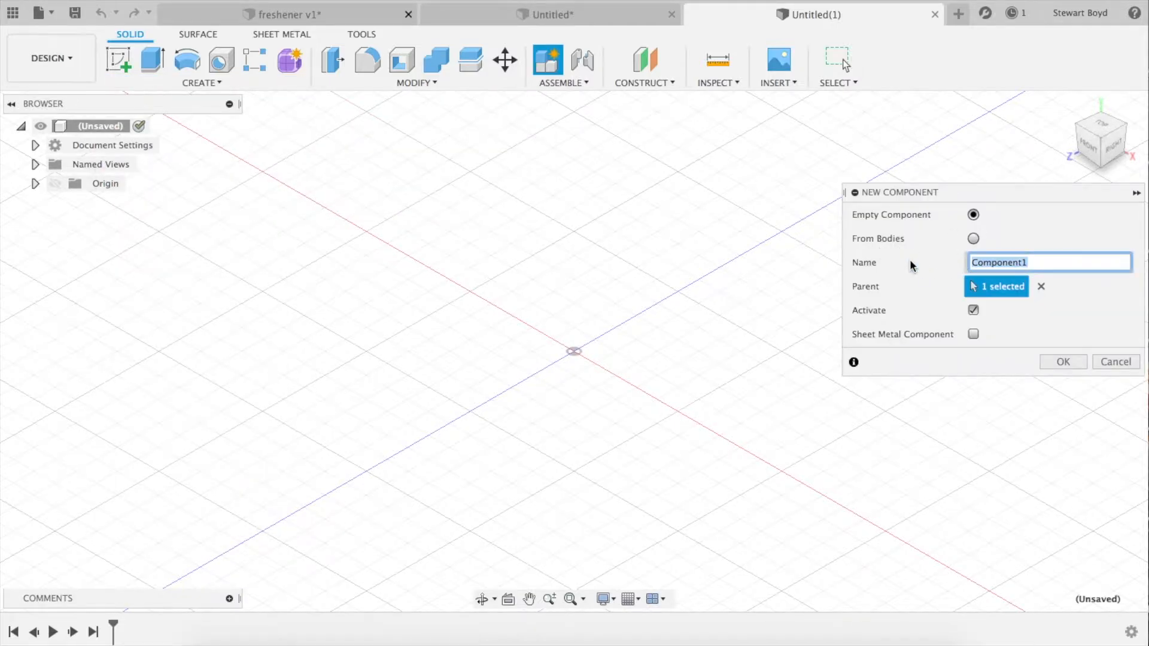
{"action": "type", "text": "front"}
{"action": "key", "text": "Return"}
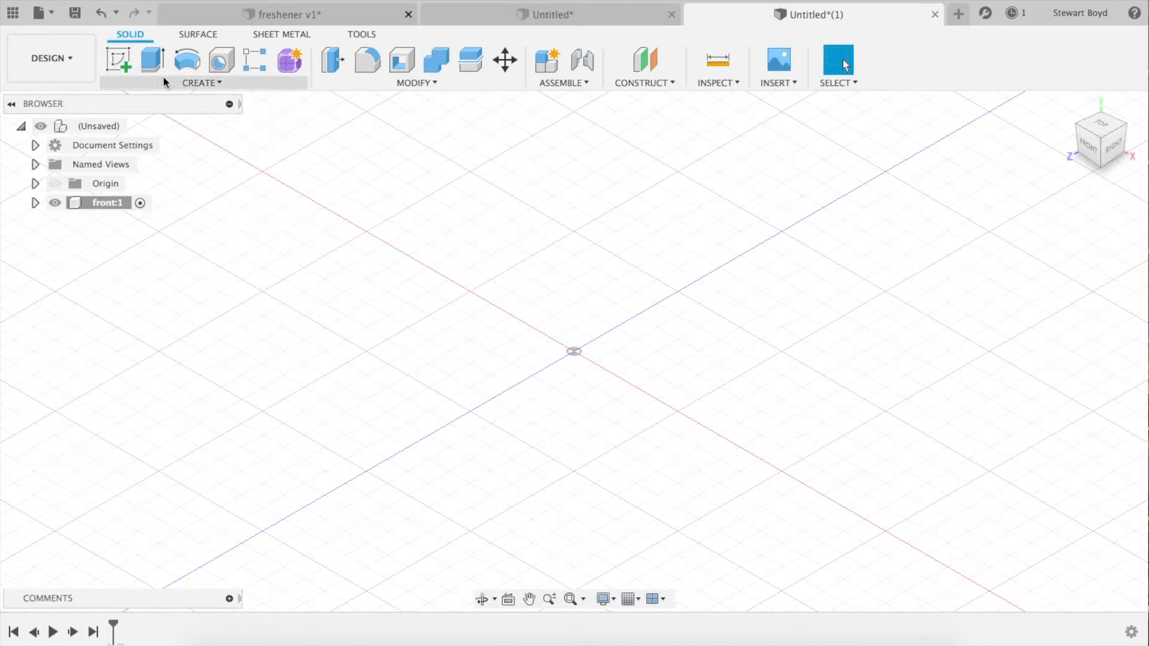
Insert the cup drawing "Screen Shot 2020-06-15 at 6.37.26 PM" from the computer's Desktop as a canvas on the YZ plane.
{"action": "left_click", "coordinate": [774, 85]}
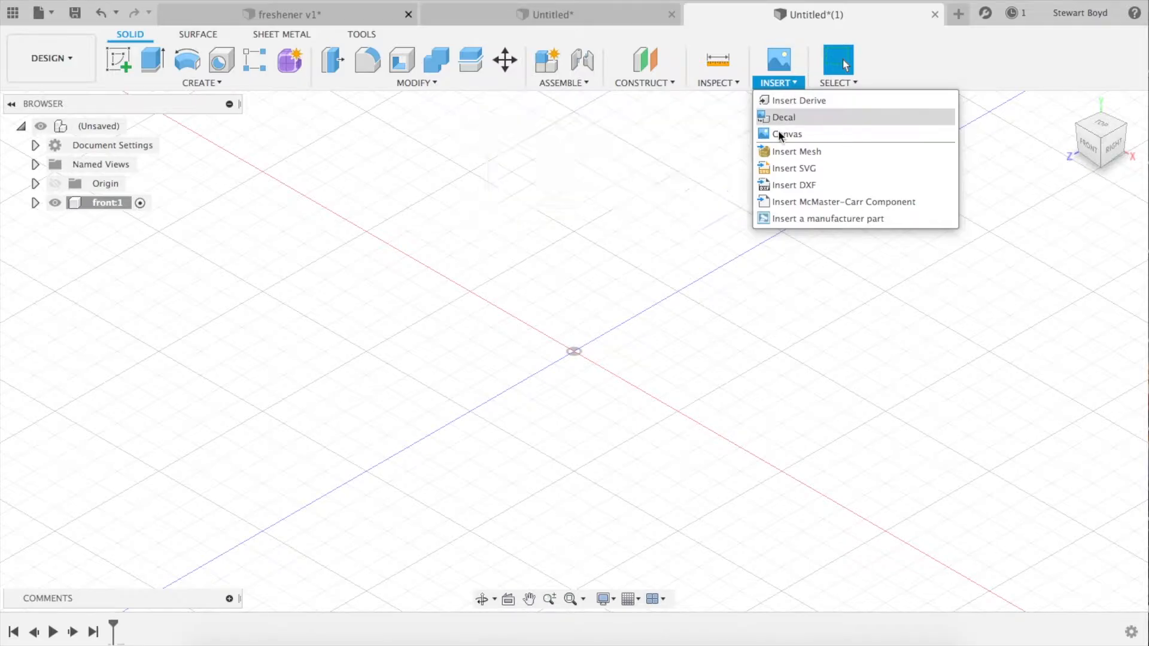
{"action": "left_click", "coordinate": [778, 135]}
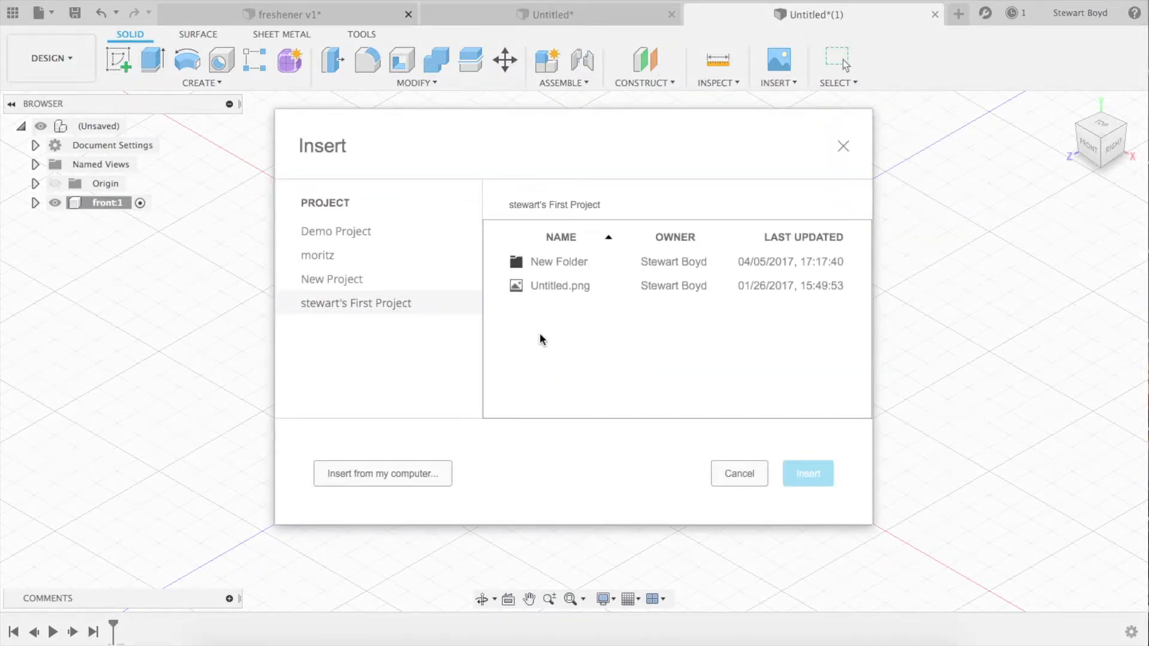
{"action": "left_click", "coordinate": [355, 474]}
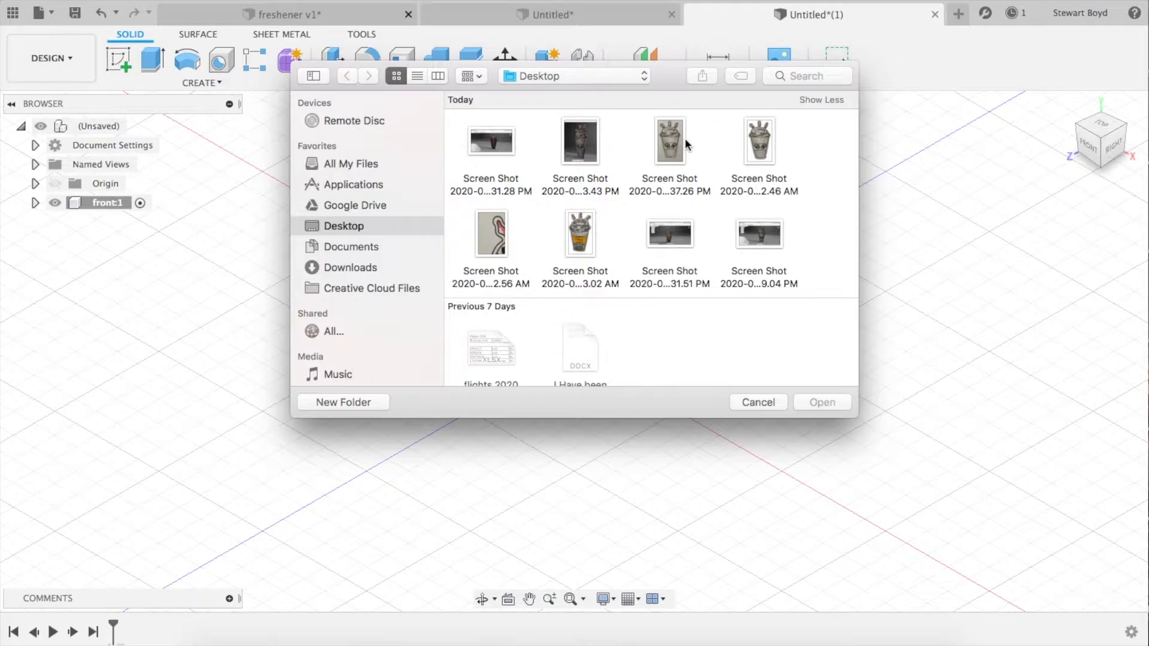
{"action": "left_click", "coordinate": [665, 142]}
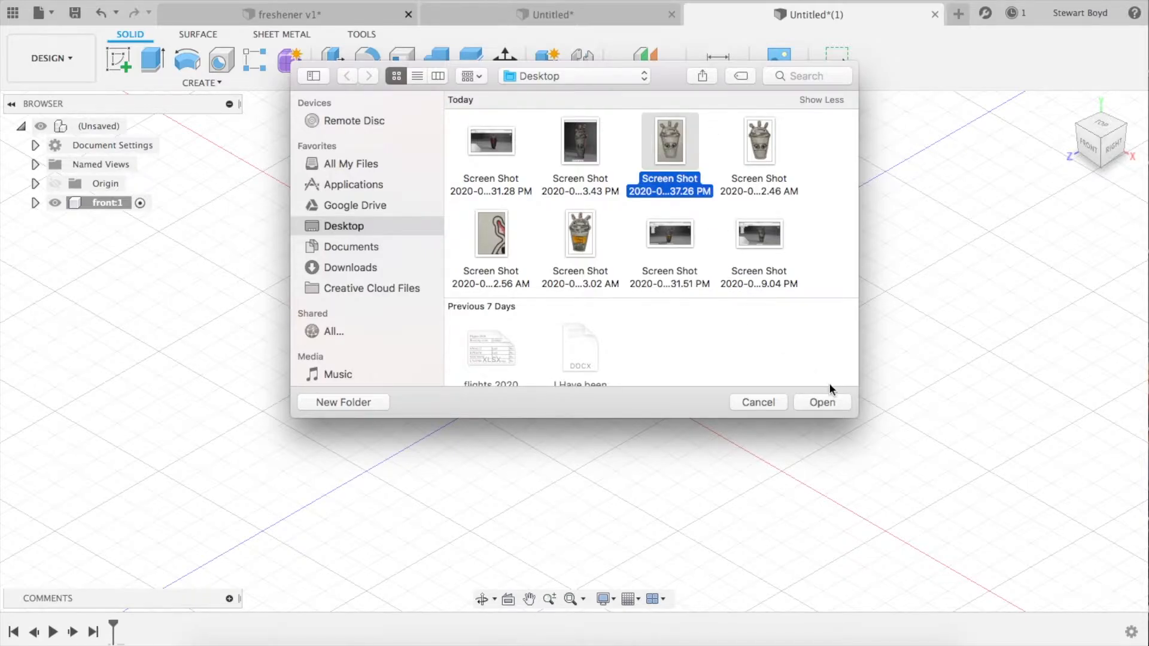
{"action": "left_click", "coordinate": [819, 401]}
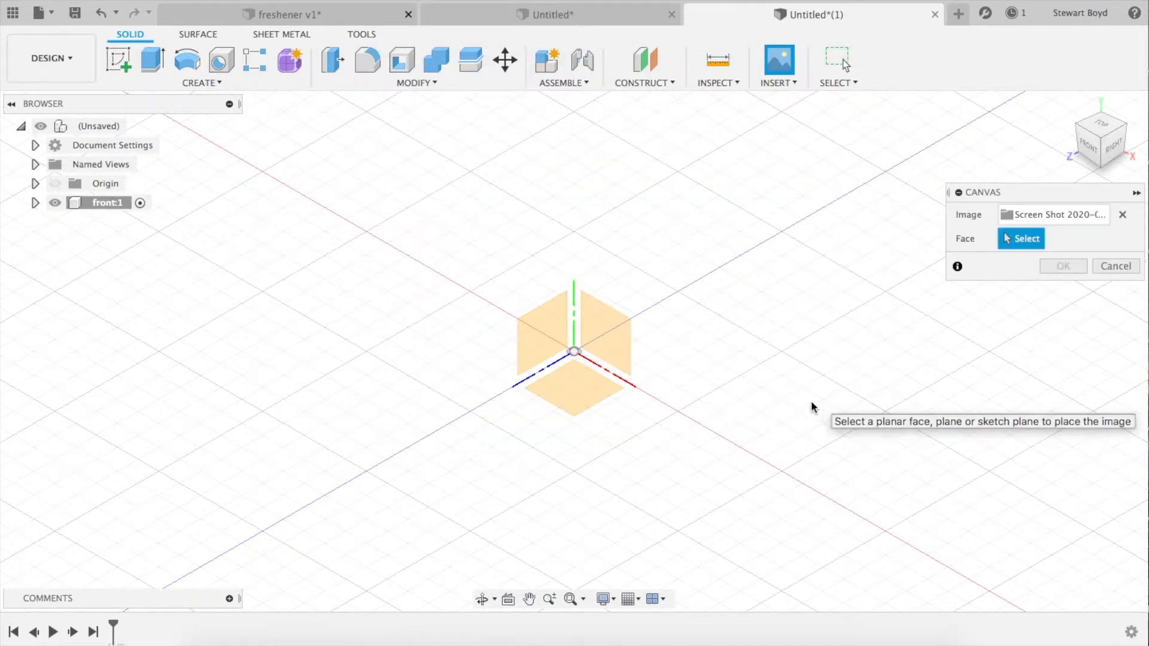
{"action": "left_click", "coordinate": [536, 323]}
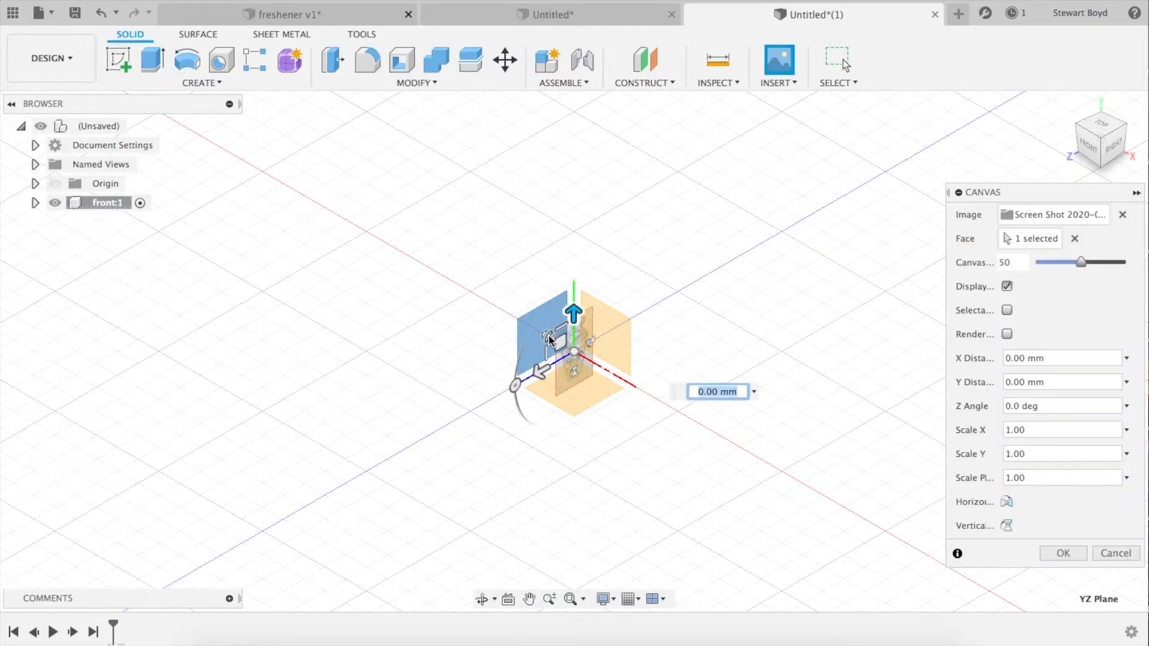
Scale the canvas uniformly by about 4.54 and shift it about 55.2 mm in X and 29.2 mm in Y.
{"action": "left_click_drag", "start_coordinate": [537, 328], "coordinate": [273, 180]}
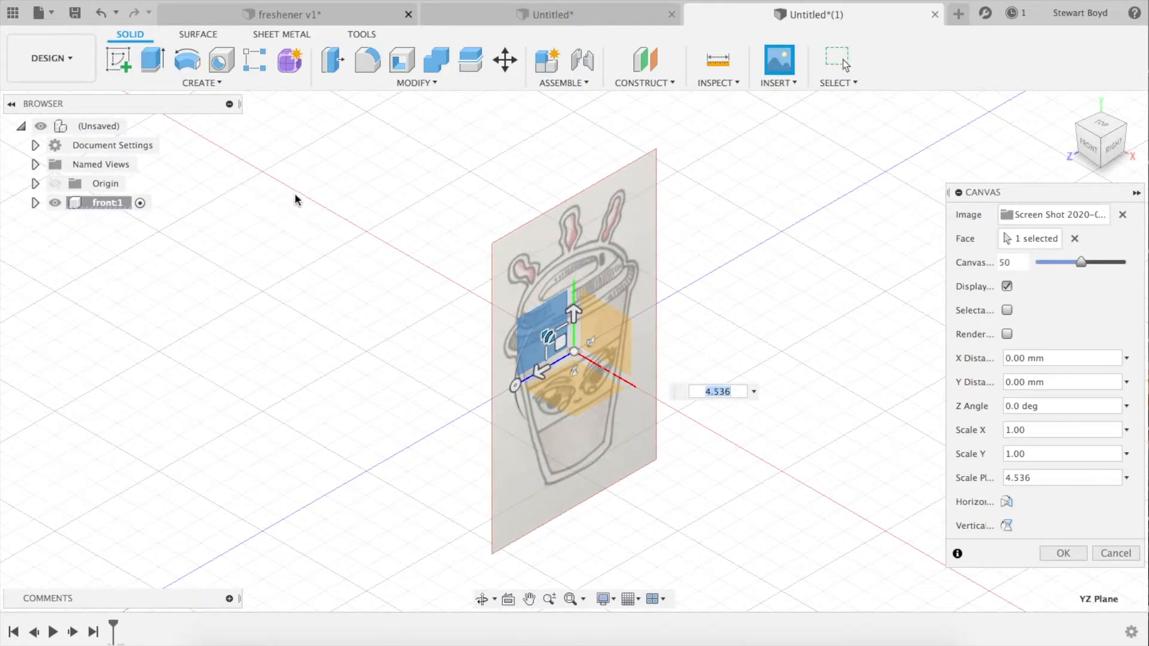
{"action": "left_click_drag", "start_coordinate": [562, 344], "coordinate": [502, 247]}
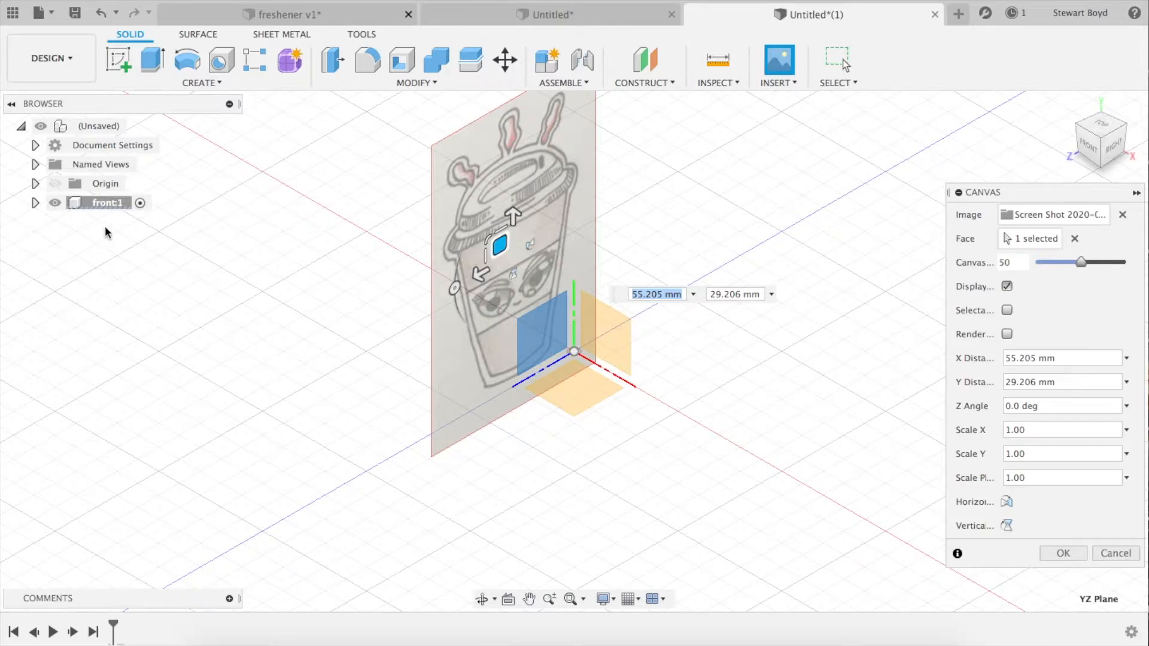
{"action": "left_click", "coordinate": [1060, 552]}
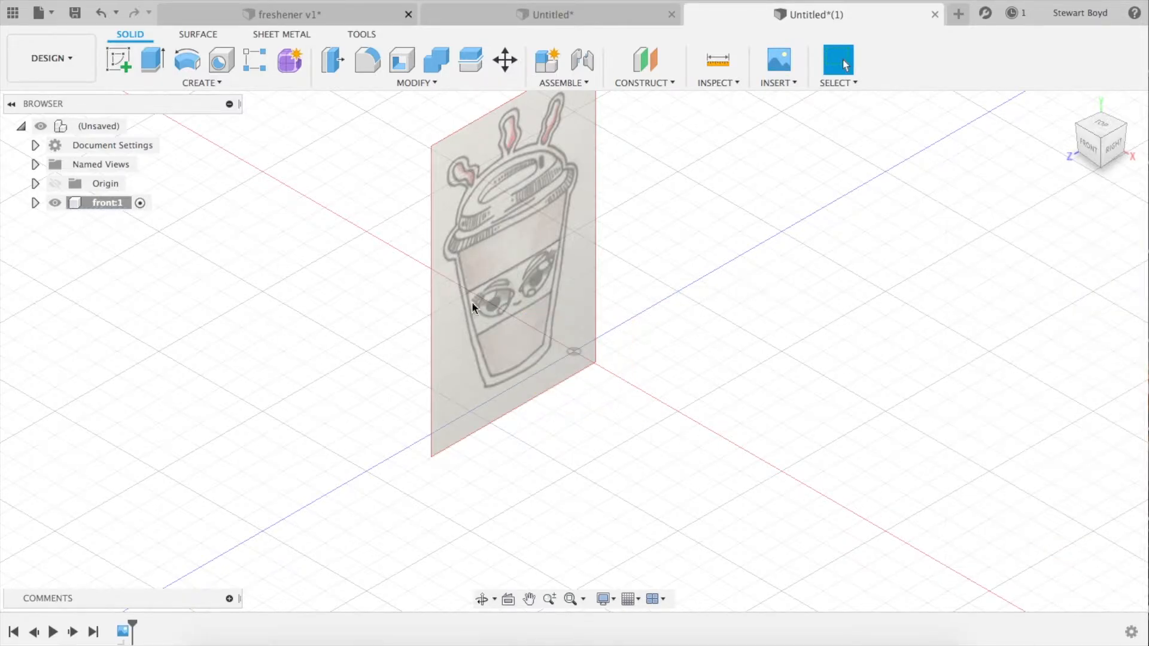
Calibrate the cup canvas to 100 mm between the tip of the middle ear shape and the cup's bottom edge.
{"action": "left_click", "coordinate": [34, 203]}
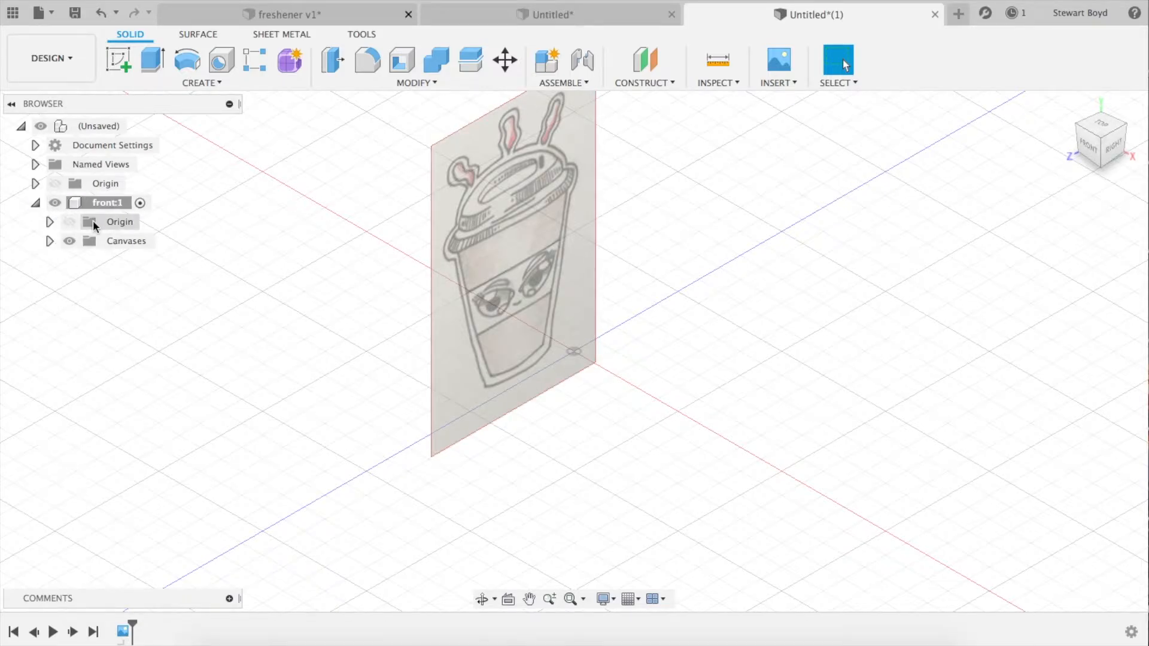
{"action": "left_click", "coordinate": [49, 241]}
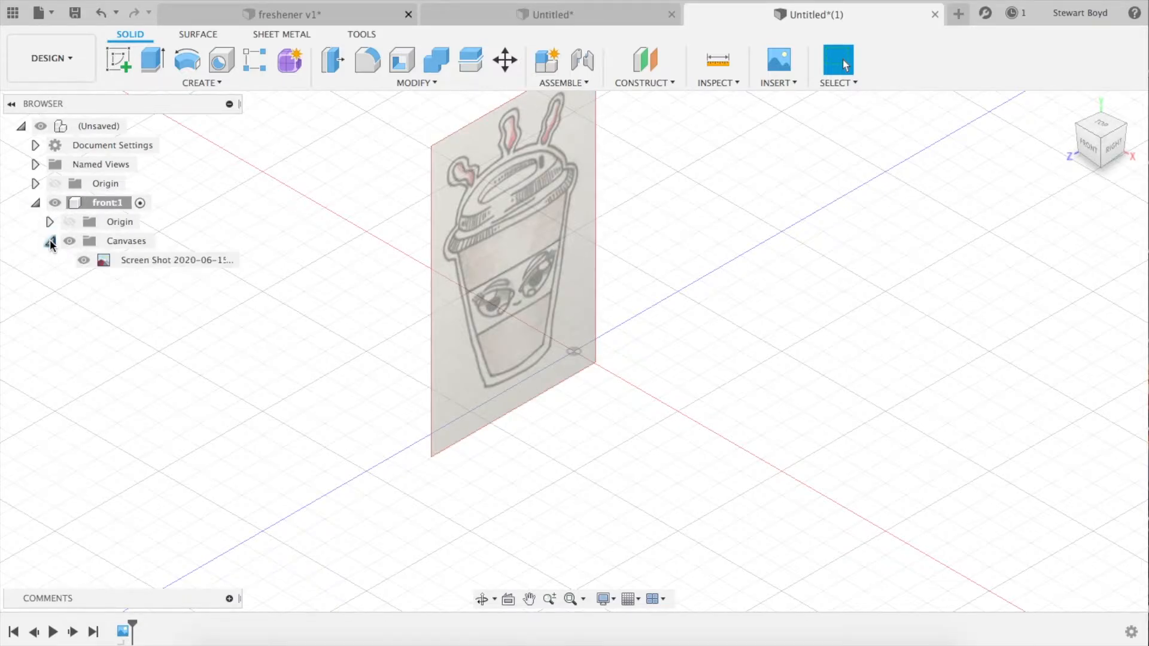
{"action": "right_click", "coordinate": [140, 264]}
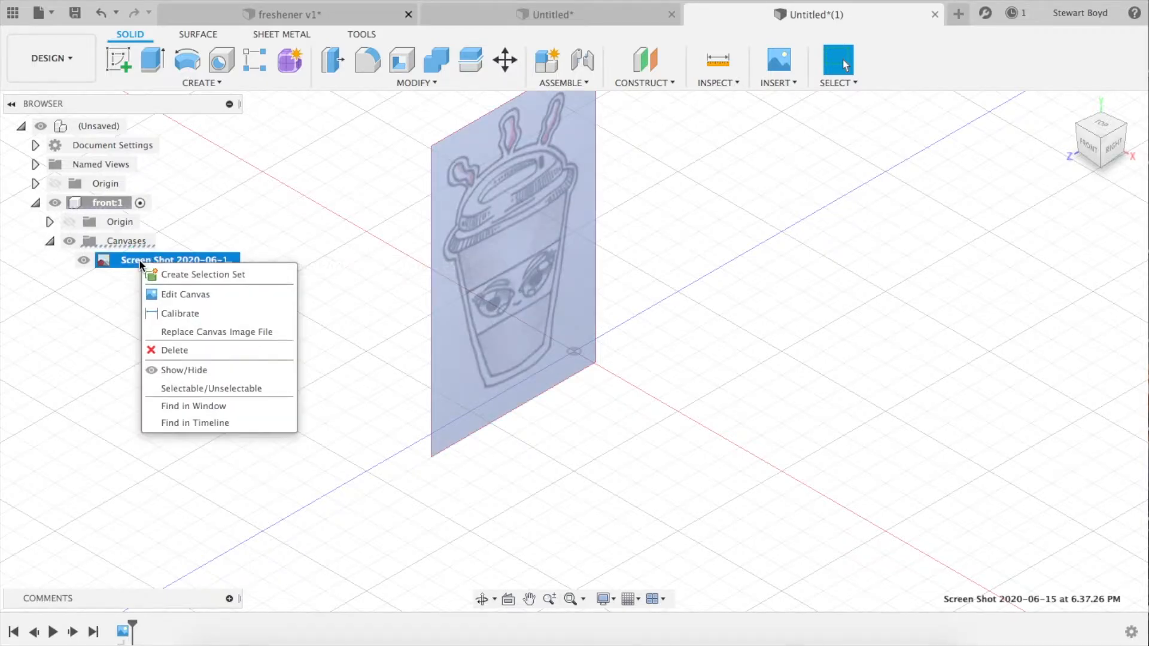
{"action": "left_click", "coordinate": [165, 314]}
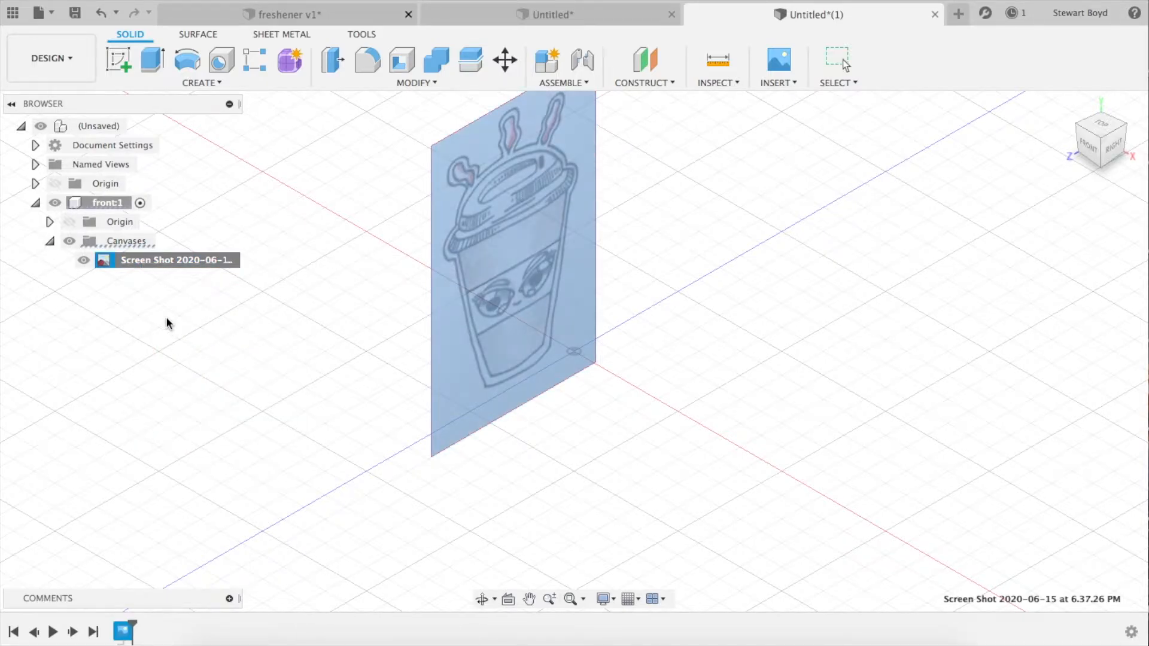
{"action": "left_click", "coordinate": [1114, 147]}
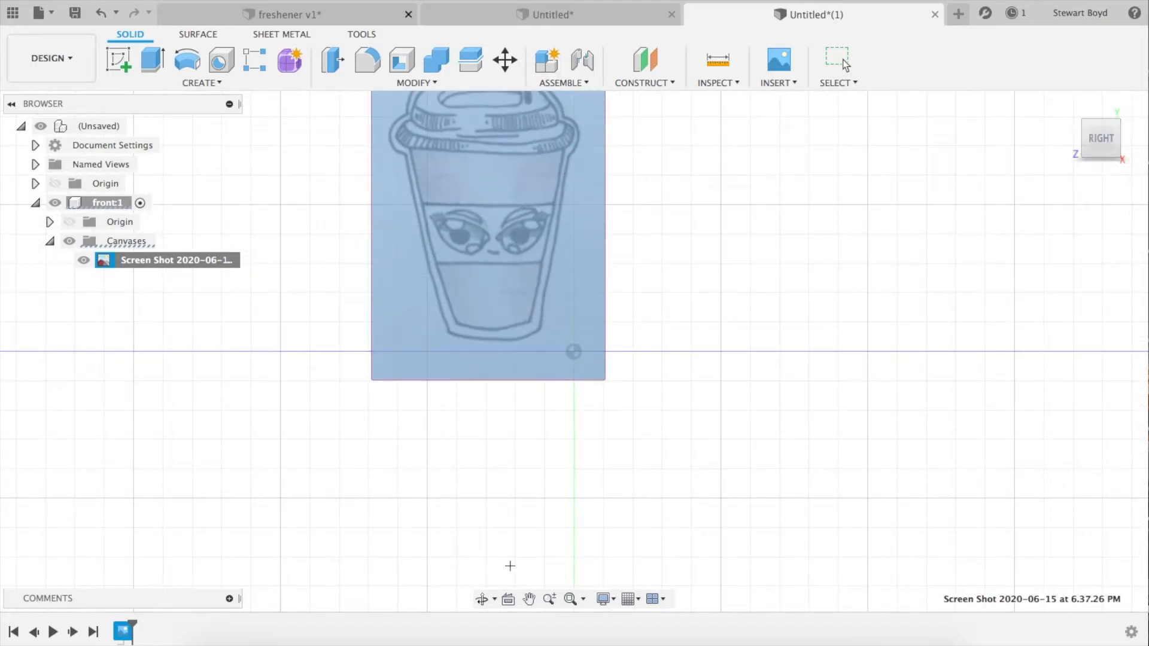
{"action": "left_click", "coordinate": [529, 599]}
{"action": "left_click_drag", "start_coordinate": [535, 258], "coordinate": [569, 431]}
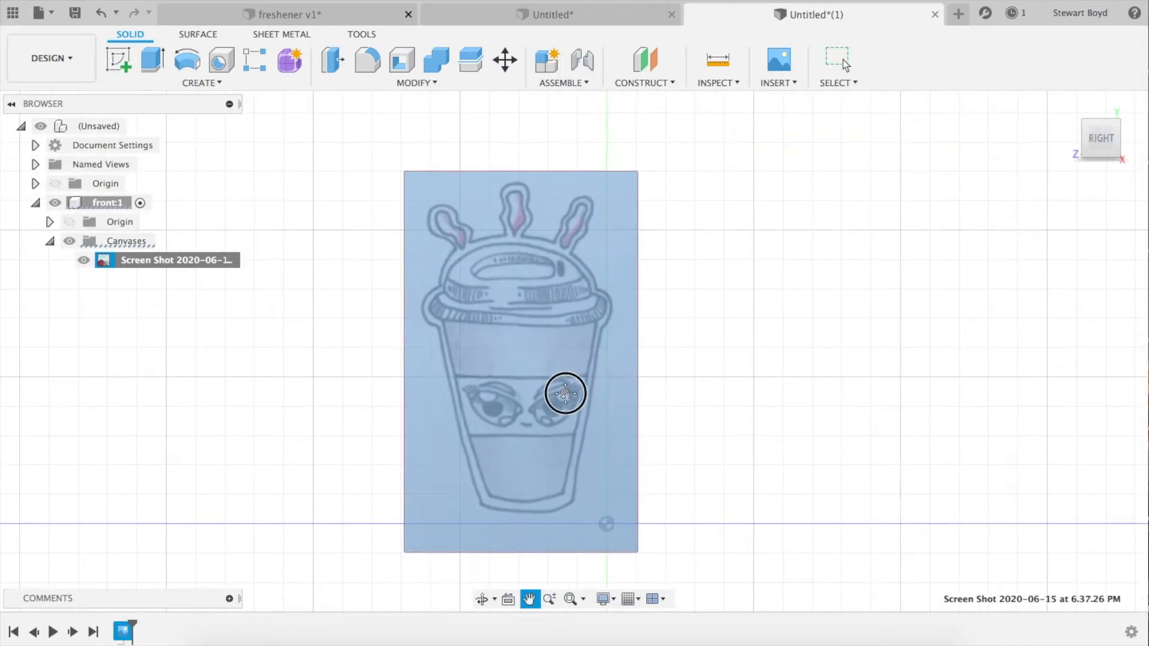
{"action": "key", "text": "Escape"}
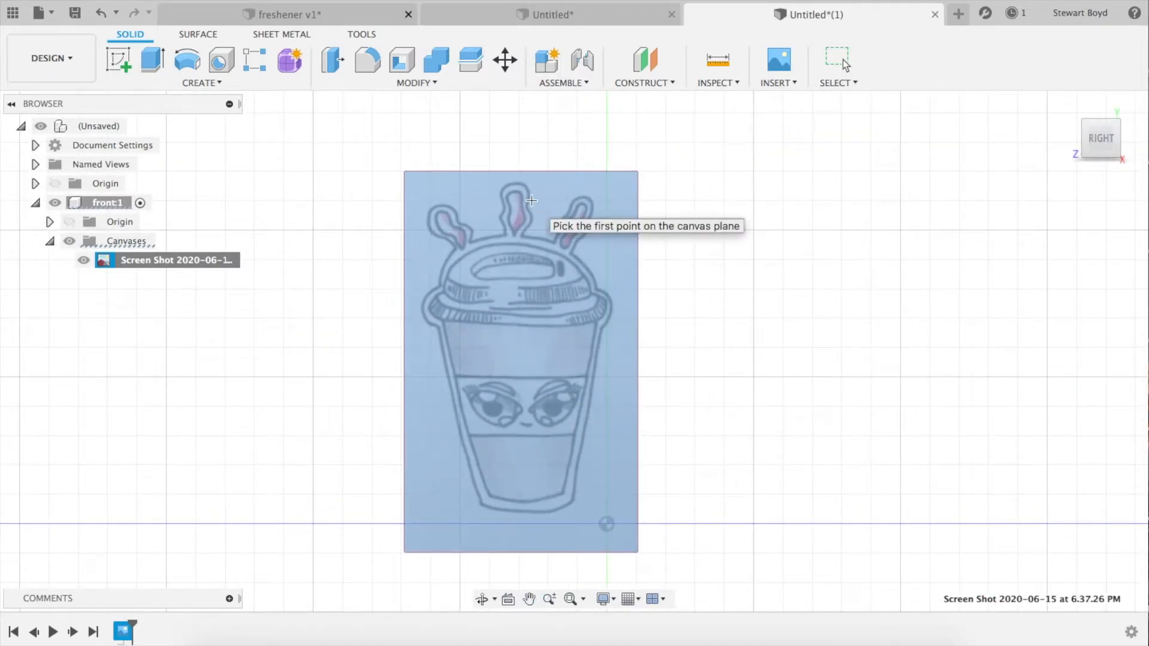
{"action": "left_click", "coordinate": [514, 183]}
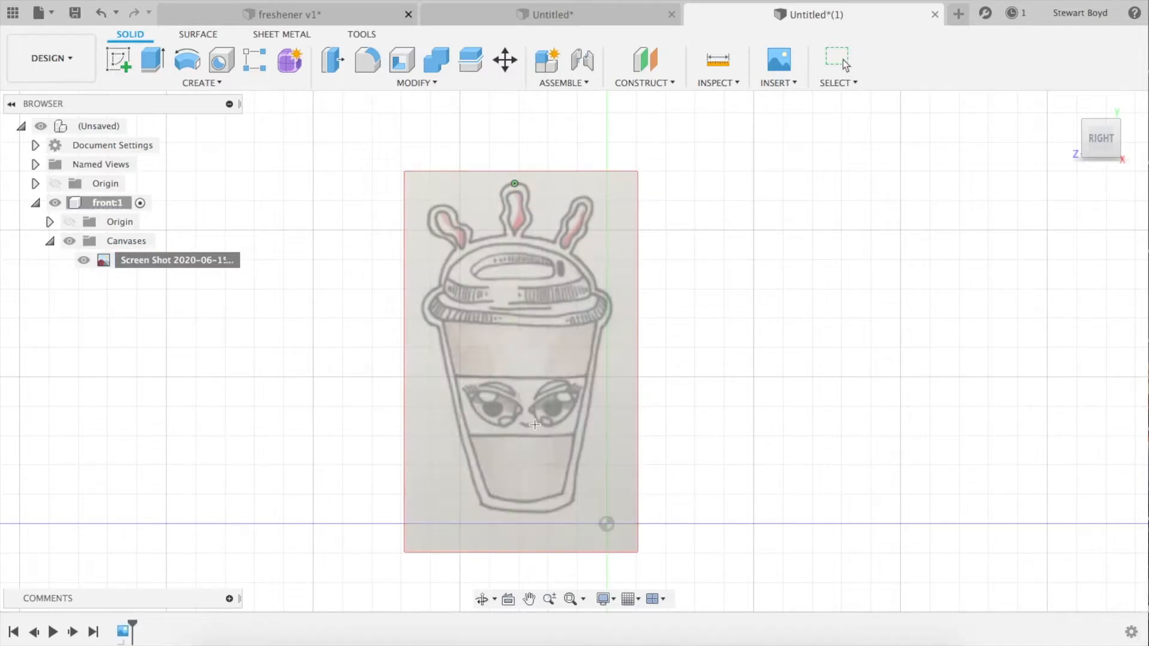
{"action": "left_click", "coordinate": [519, 513]}
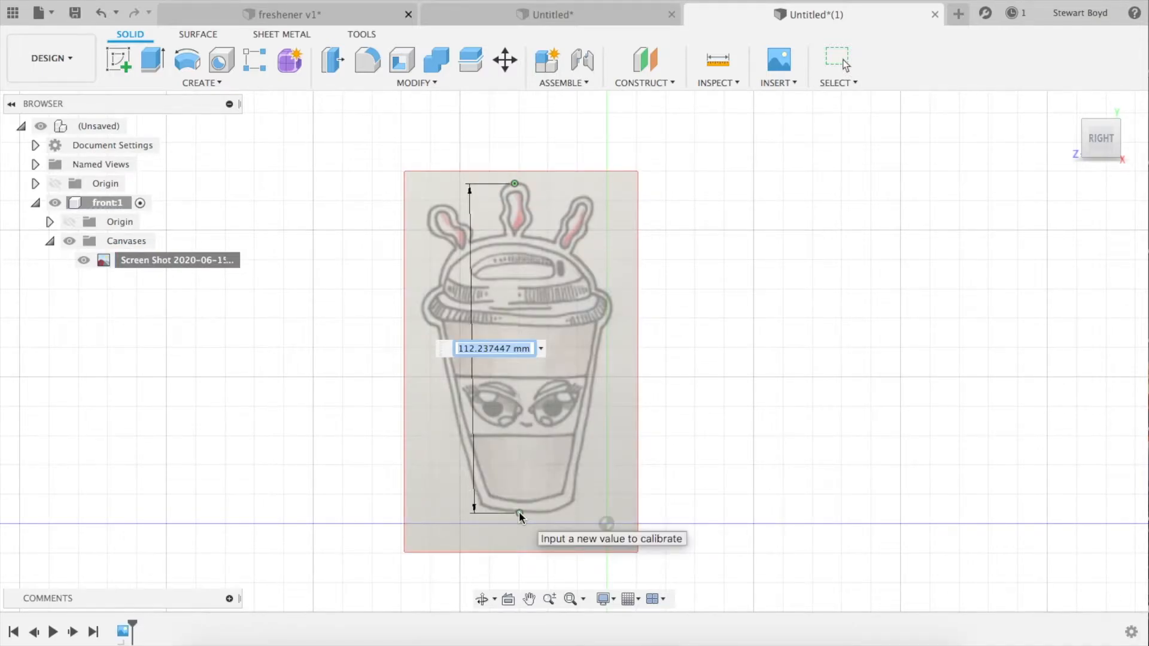
{"action": "type", "text": "100"}
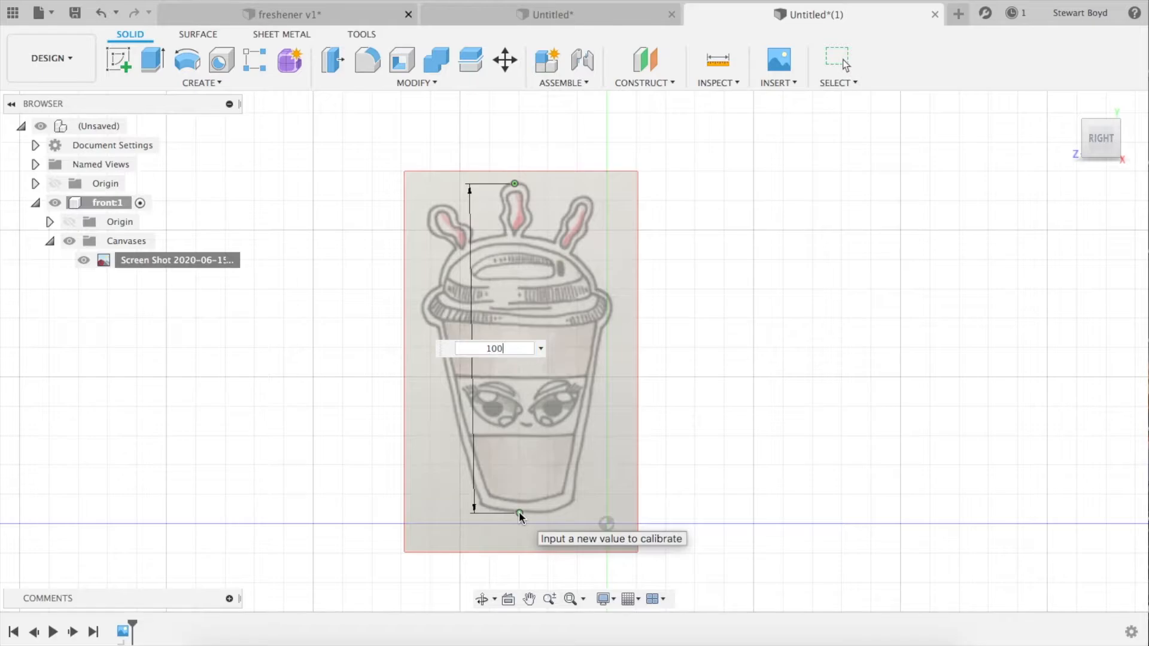
{"action": "key", "text": "Return"}
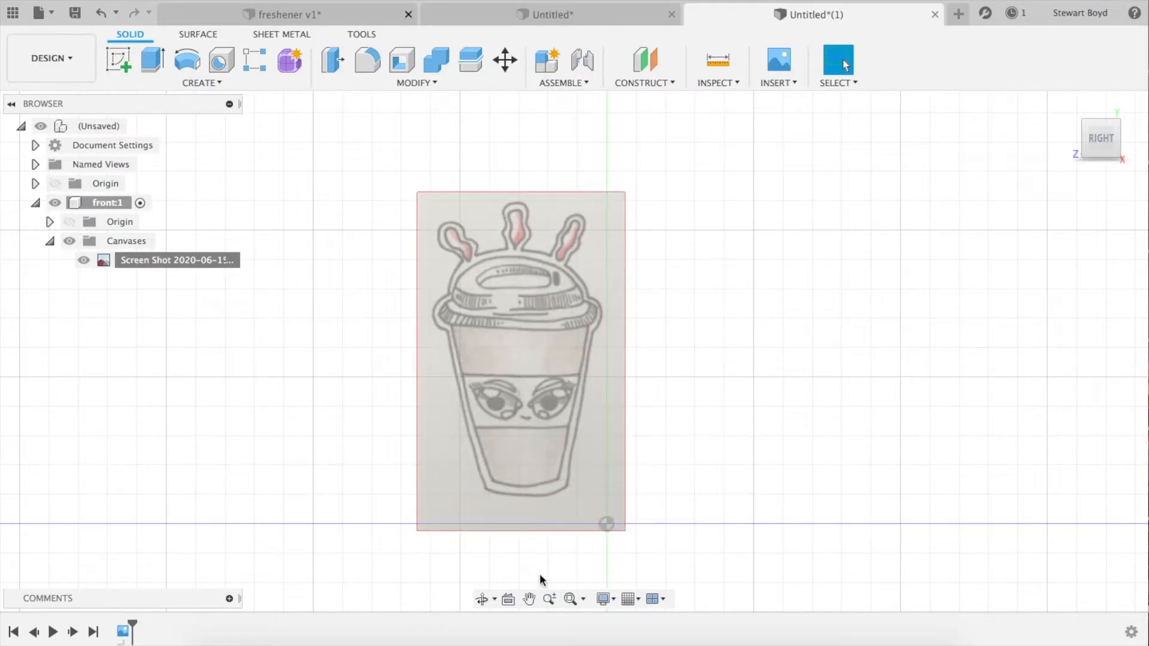
{"action": "mouse_move", "coordinate": [1067, 108]}
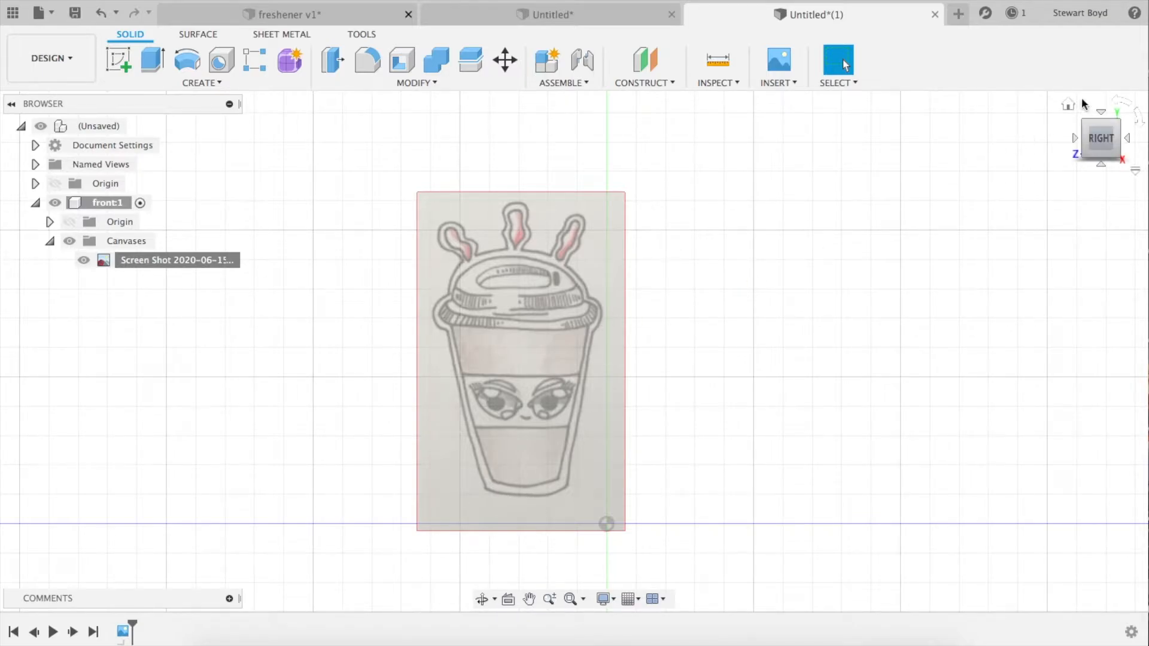
{"action": "left_click", "coordinate": [1068, 104]}
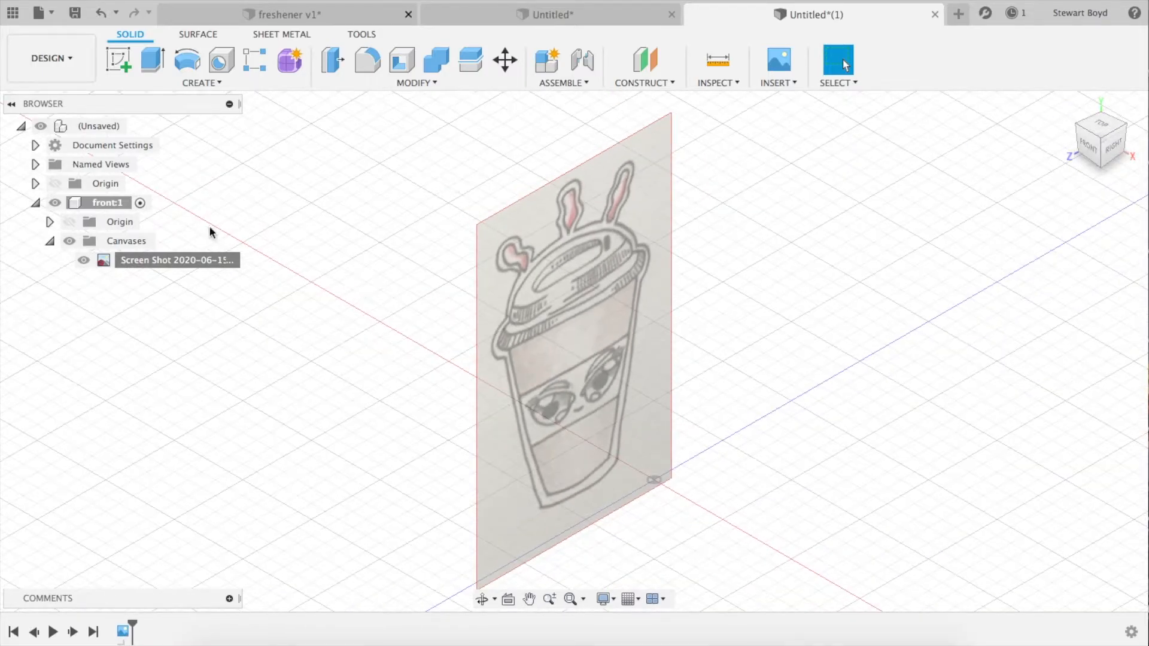
Move the cup canvas down on the YZ plane until the cup's bottom edge rests on the origin's horizontal axis.
{"action": "double_click", "coordinate": [121, 631]}
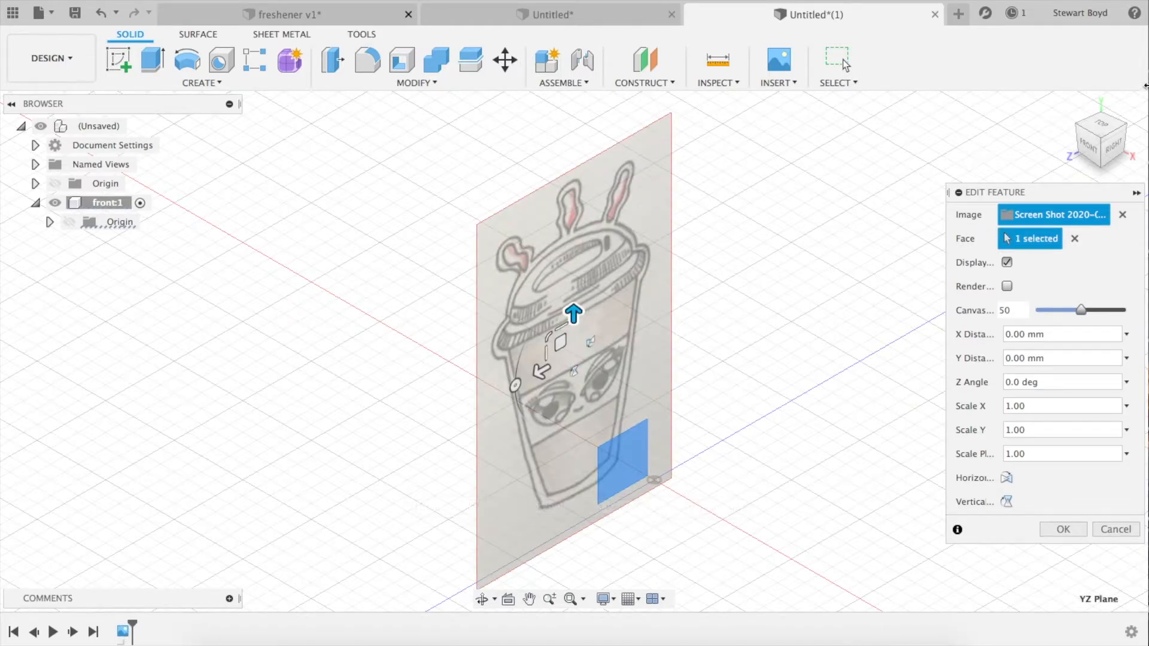
{"action": "left_click", "coordinate": [1112, 142]}
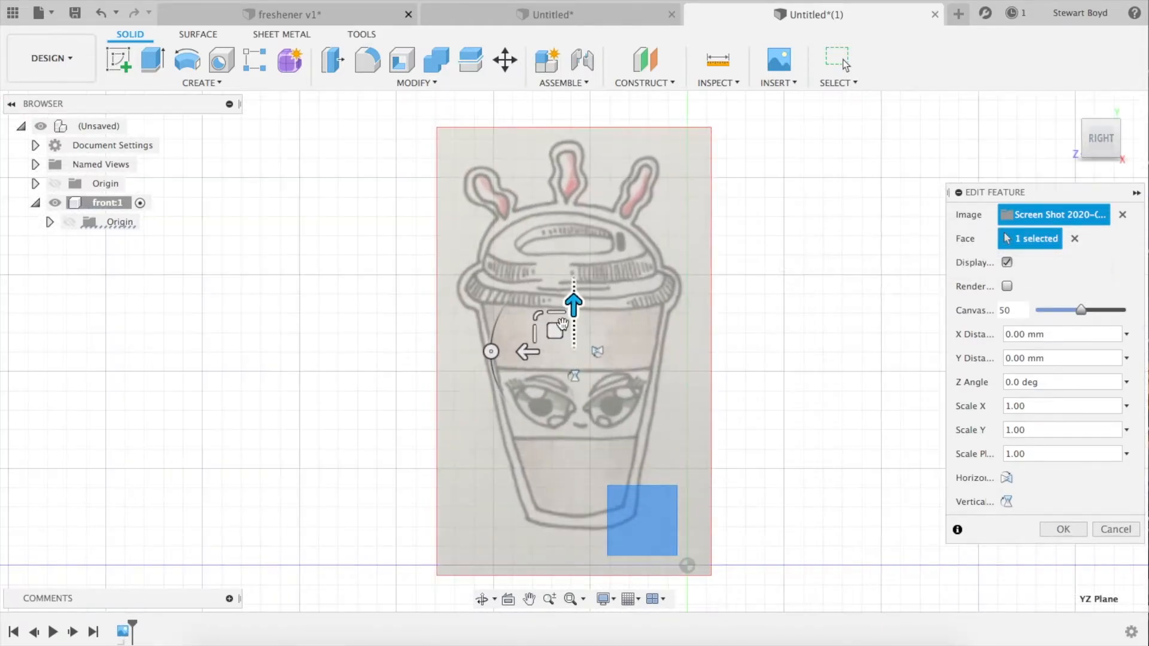
{"action": "left_click_drag", "start_coordinate": [551, 328], "coordinate": [556, 363]}
{"action": "left_click", "coordinate": [1063, 529]}
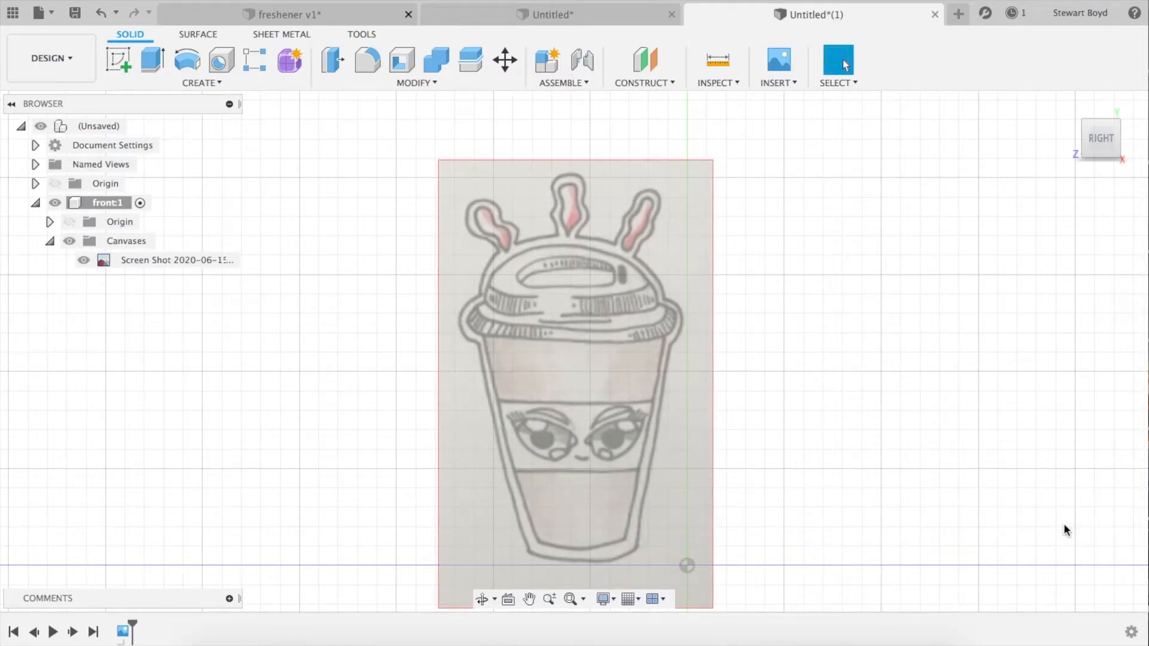
Lower the cup canvas's opacity to 28 and return to the isometric home view.
{"action": "double_click", "coordinate": [122, 633]}
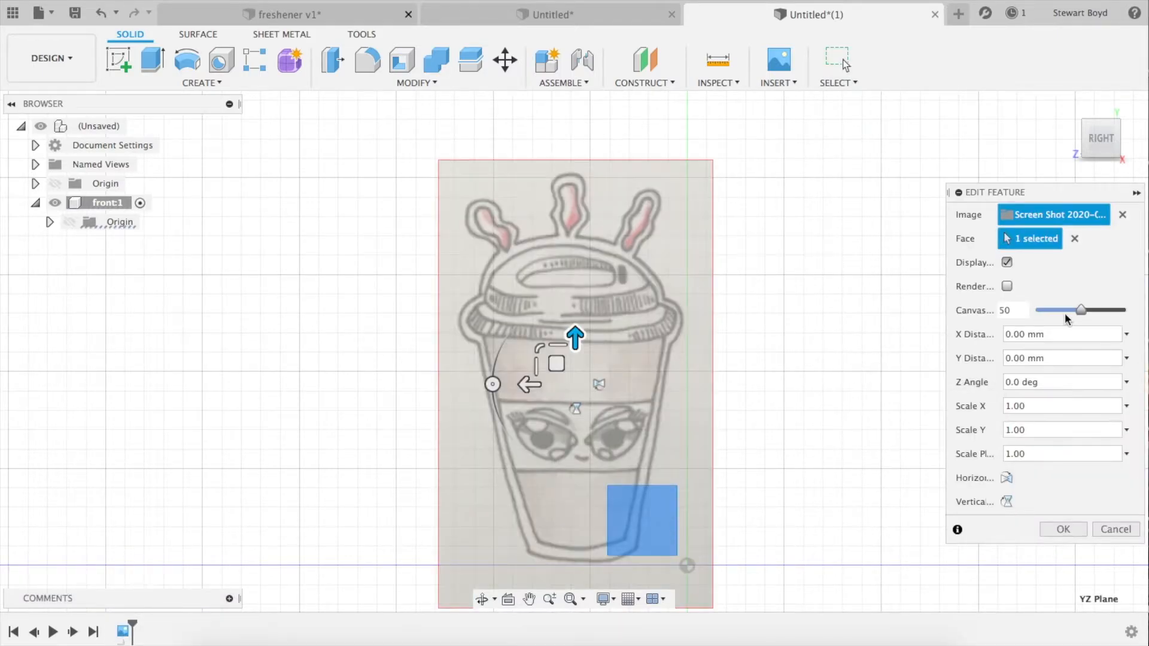
{"action": "left_click_drag", "start_coordinate": [1082, 308], "coordinate": [1059, 310]}
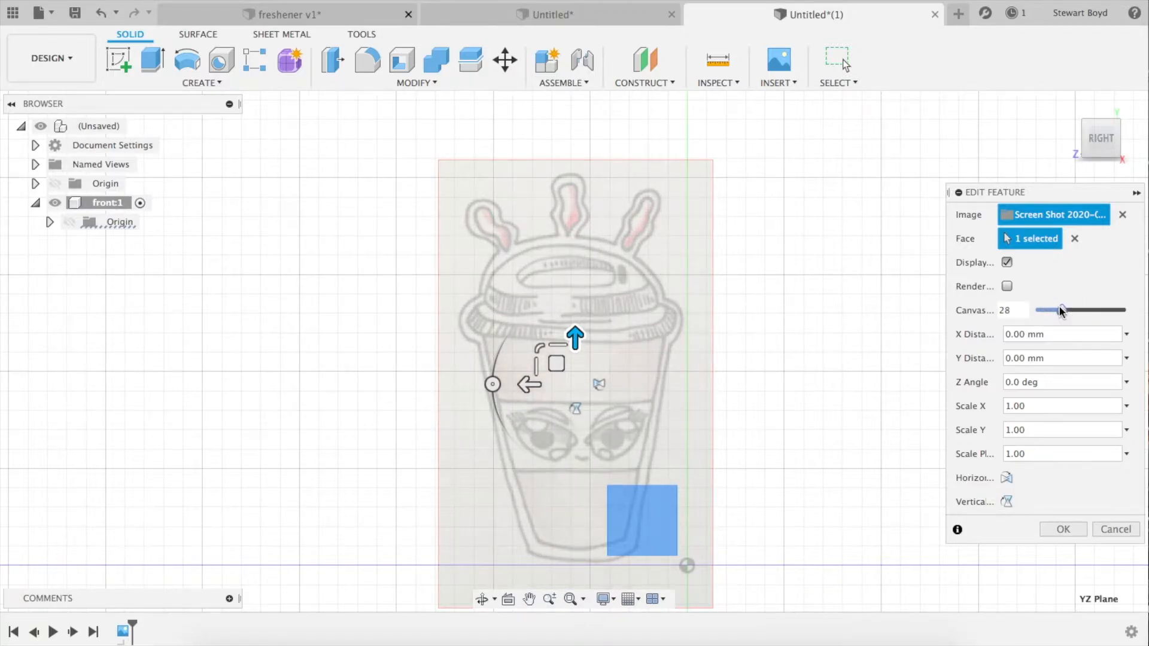
{"action": "left_click", "coordinate": [1063, 530]}
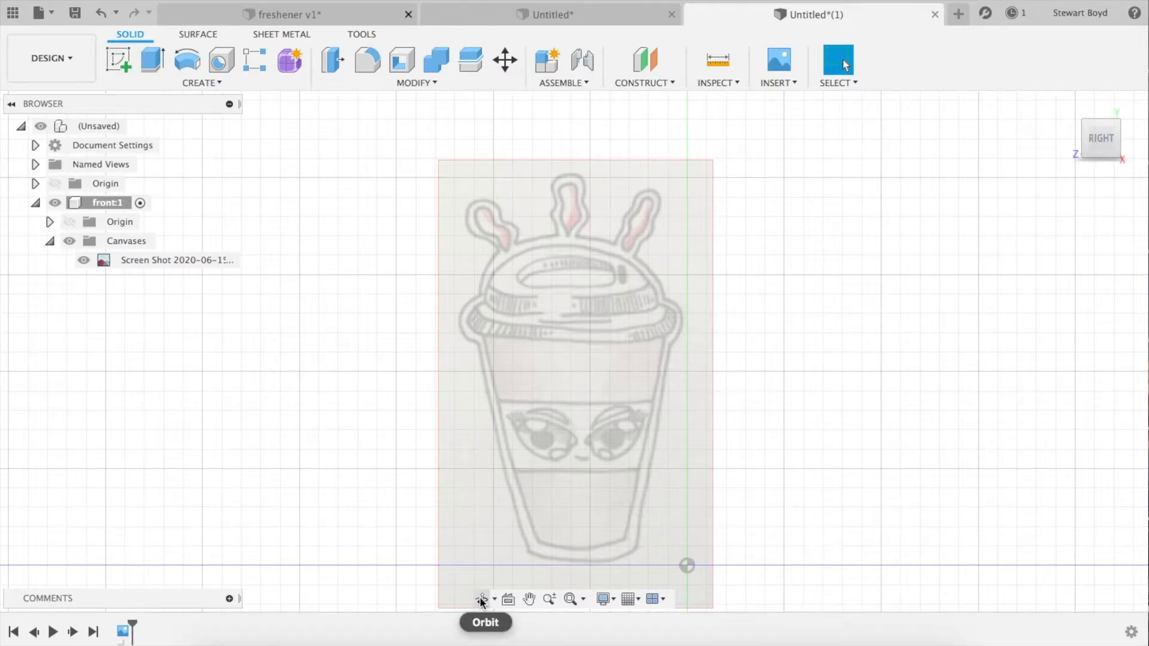
{"action": "left_click", "coordinate": [1069, 109]}
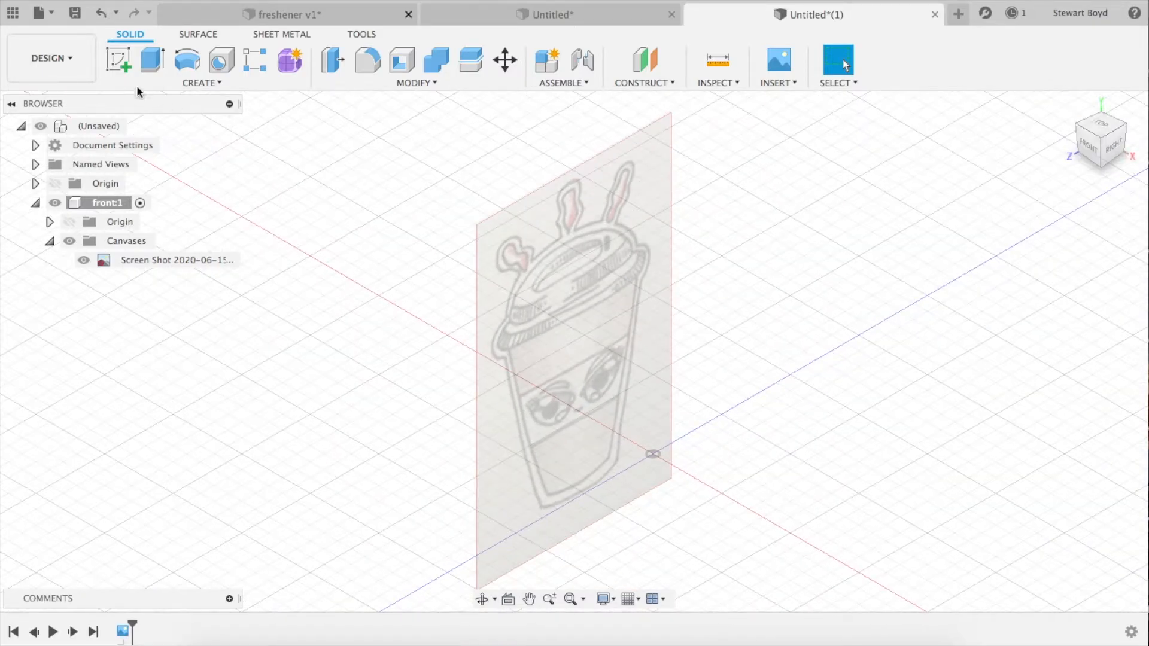
Start a sketch on the YZ plane for tracing the cup, with Snap to Grid turned off.
{"action": "left_click", "coordinate": [120, 60]}
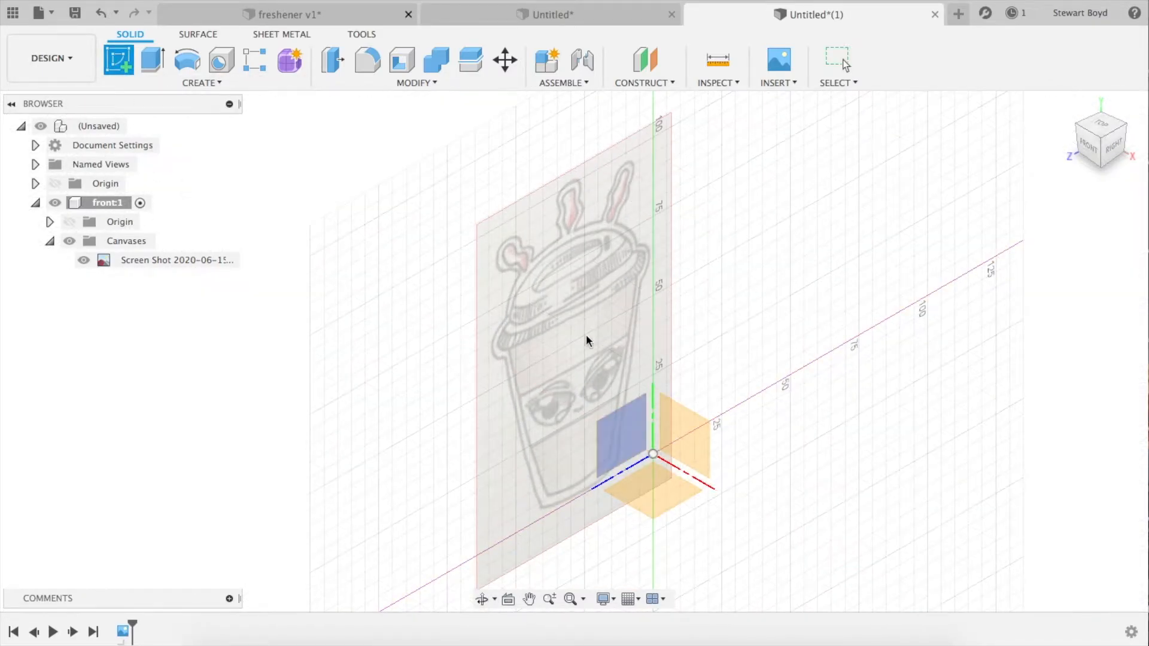
{"action": "left_click", "coordinate": [619, 426]}
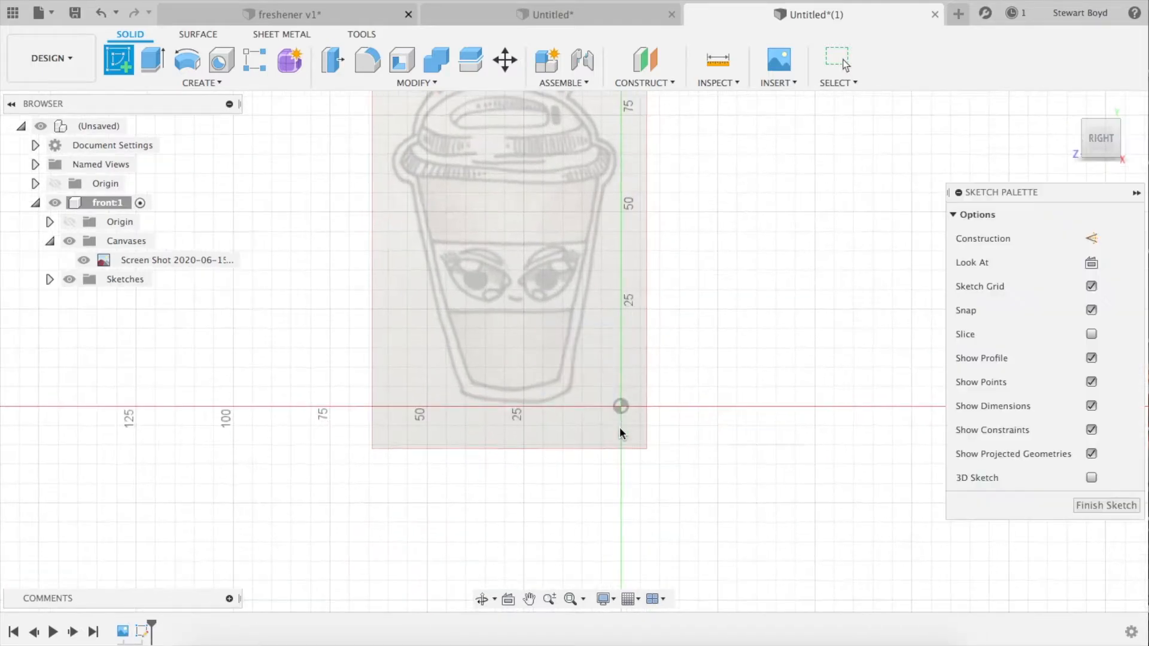
{"action": "left_click", "coordinate": [529, 599]}
{"action": "left_click_drag", "start_coordinate": [600, 266], "coordinate": [662, 461]}
{"action": "left_click", "coordinate": [550, 600]}
{"action": "key", "text": "Escape"}
{"action": "left_click", "coordinate": [550, 600]}
{"action": "left_click_drag", "start_coordinate": [623, 343], "coordinate": [614, 395]}
{"action": "key", "text": "Escape"}
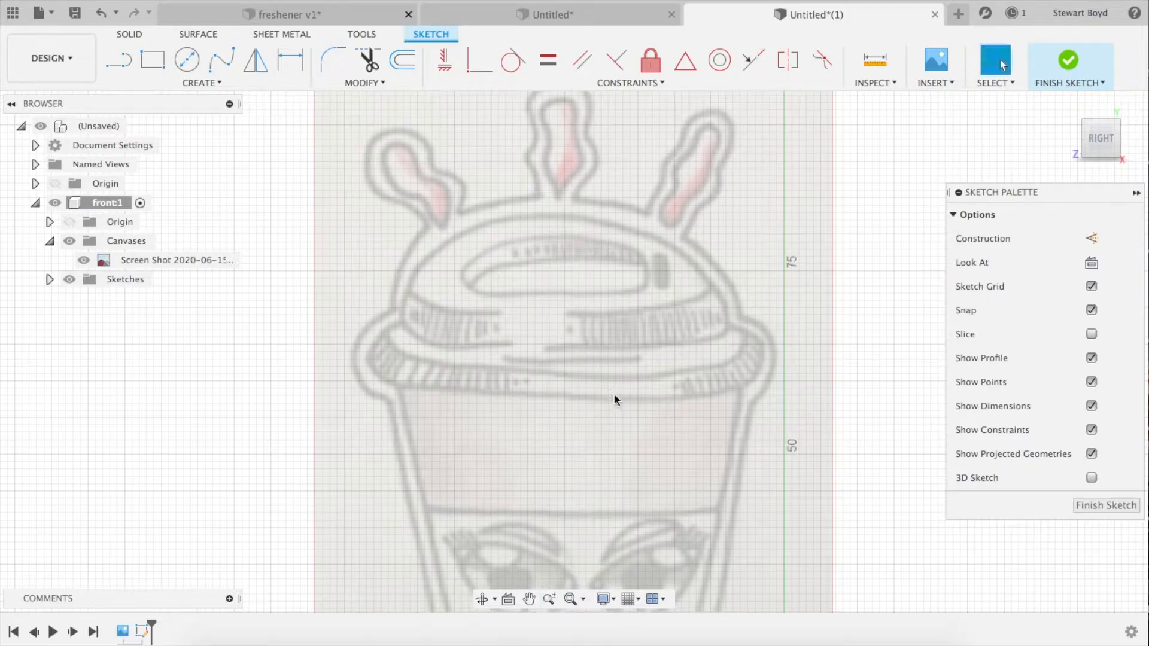
{"action": "left_click", "coordinate": [528, 599]}
{"action": "left_click_drag", "start_coordinate": [544, 441], "coordinate": [546, 519]}
{"action": "key", "text": "Escape"}
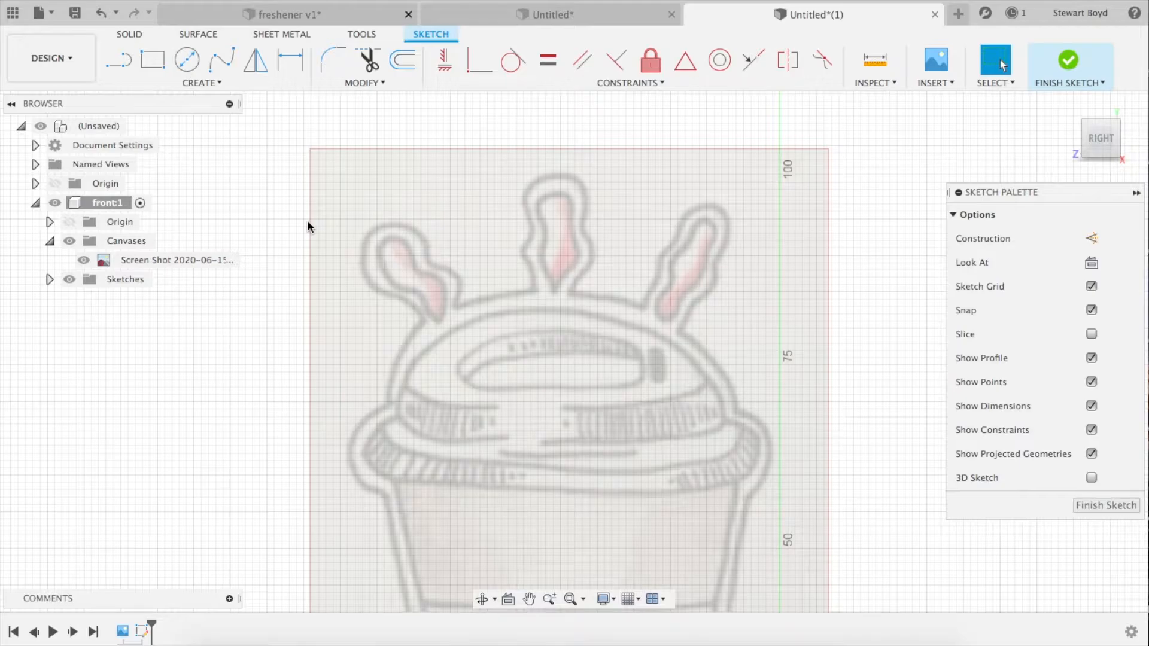
{"action": "left_click", "coordinate": [214, 65]}
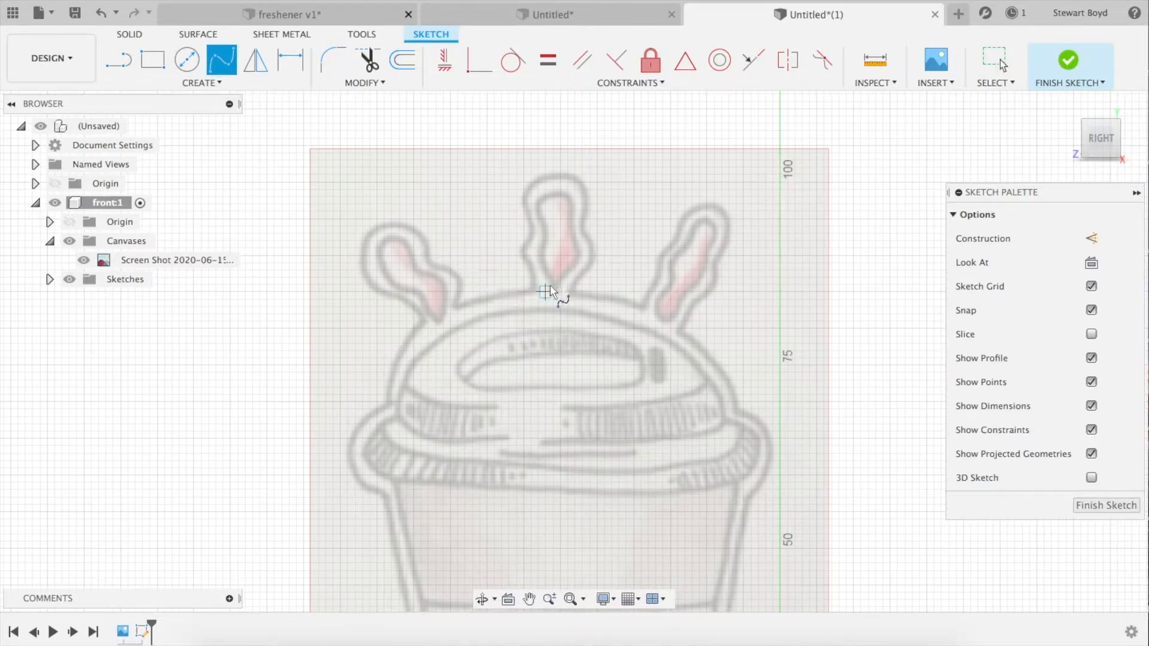
{"action": "left_click", "coordinate": [639, 602]}
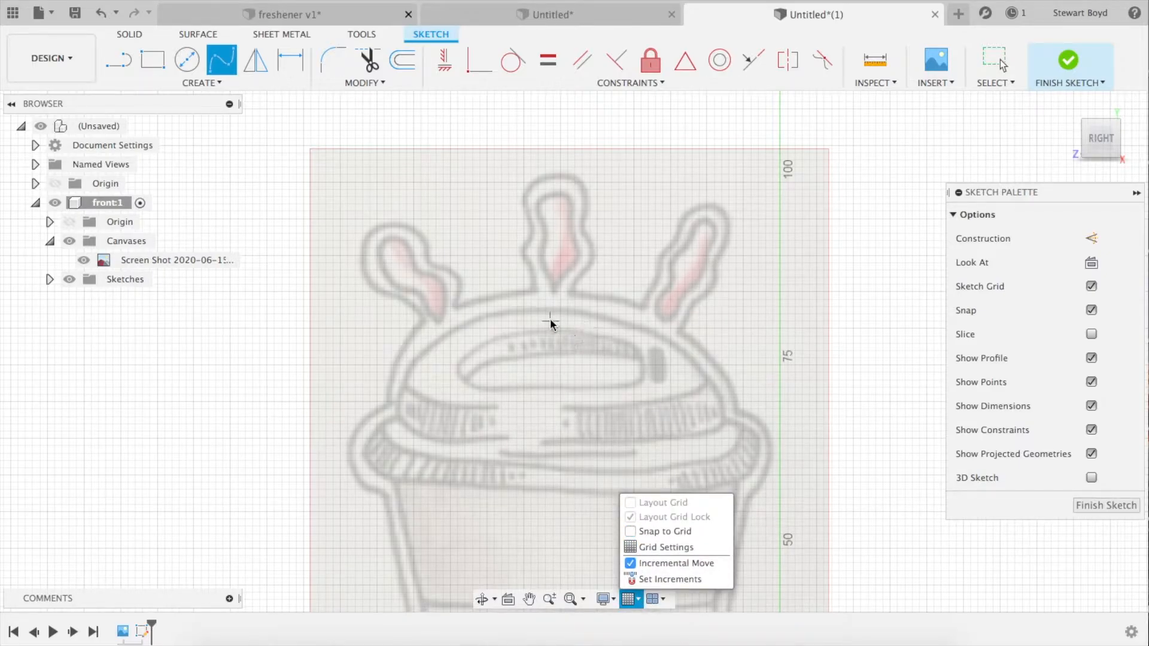
Trace the middle ear's outer outline with one open spline, from its left base over the tip to its right base.
{"action": "left_click", "coordinate": [529, 292]}
{"action": "left_click", "coordinate": [530, 274]}
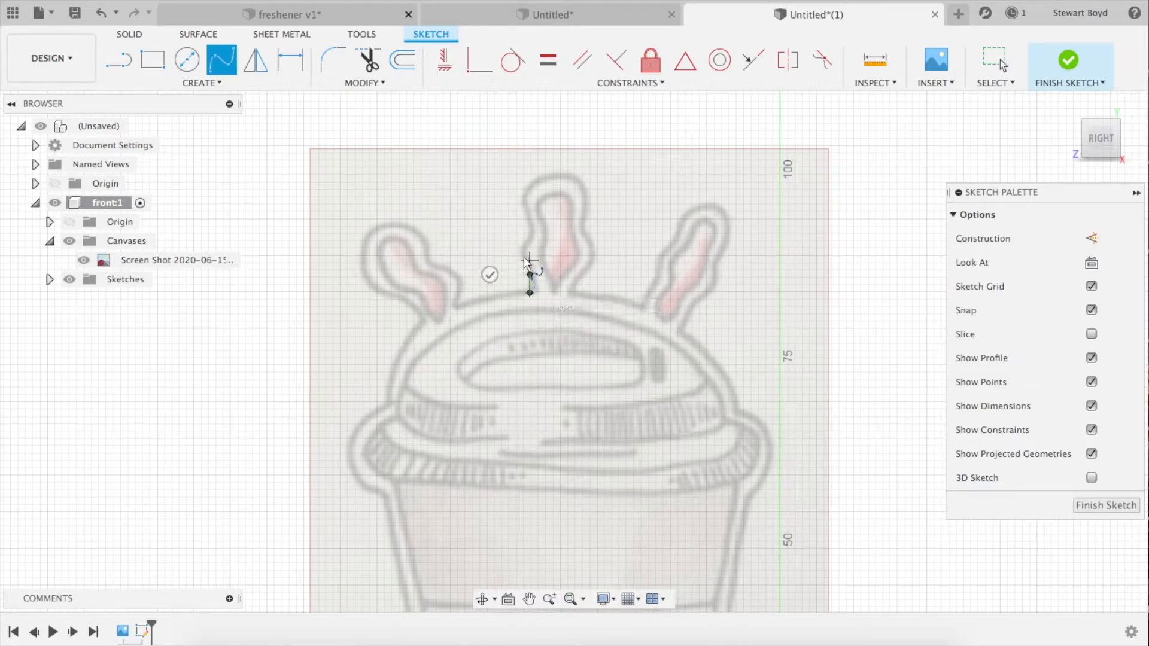
{"action": "left_click", "coordinate": [520, 258]}
{"action": "left_click", "coordinate": [547, 599]}
{"action": "mouse_move", "coordinate": [602, 425]}
{"action": "left_mouse_down"}
{"action": "mouse_move", "coordinate": [598, 484]}
{"action": "mouse_move", "coordinate": [558, 537]}
{"action": "left_mouse_up"}
{"action": "left_click", "coordinate": [529, 599]}
{"action": "mouse_move", "coordinate": [560, 364]}
{"action": "left_mouse_down"}
{"action": "mouse_move", "coordinate": [562, 503]}
{"action": "mouse_move", "coordinate": [581, 586]}
{"action": "left_mouse_up"}
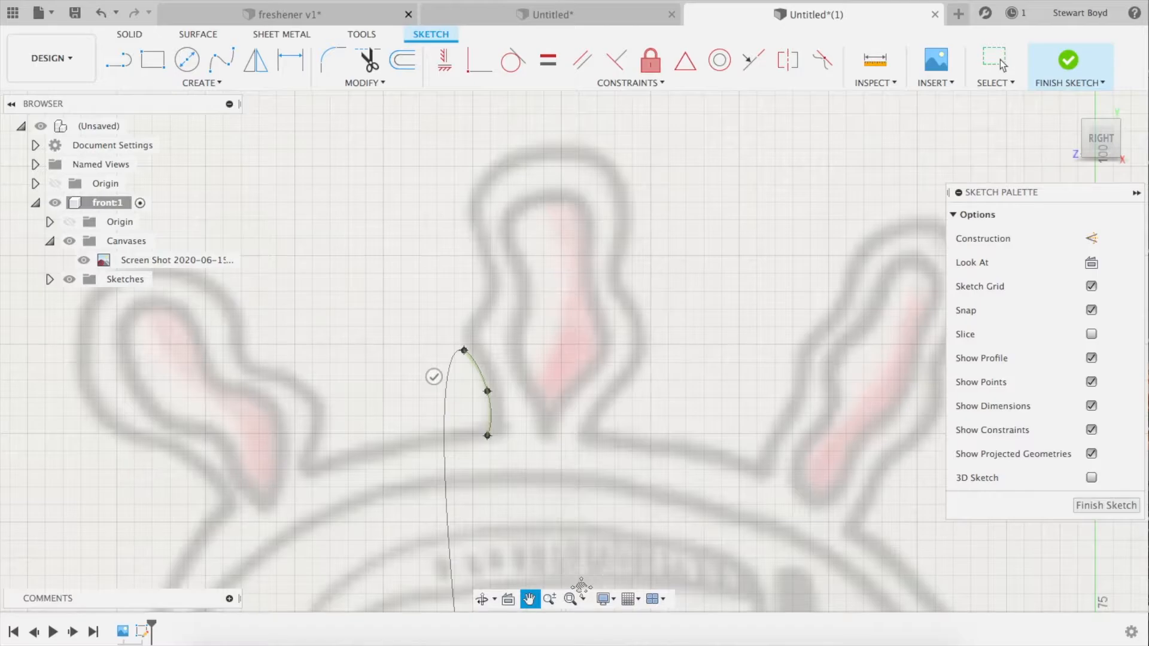
{"action": "key", "text": "Escape"}
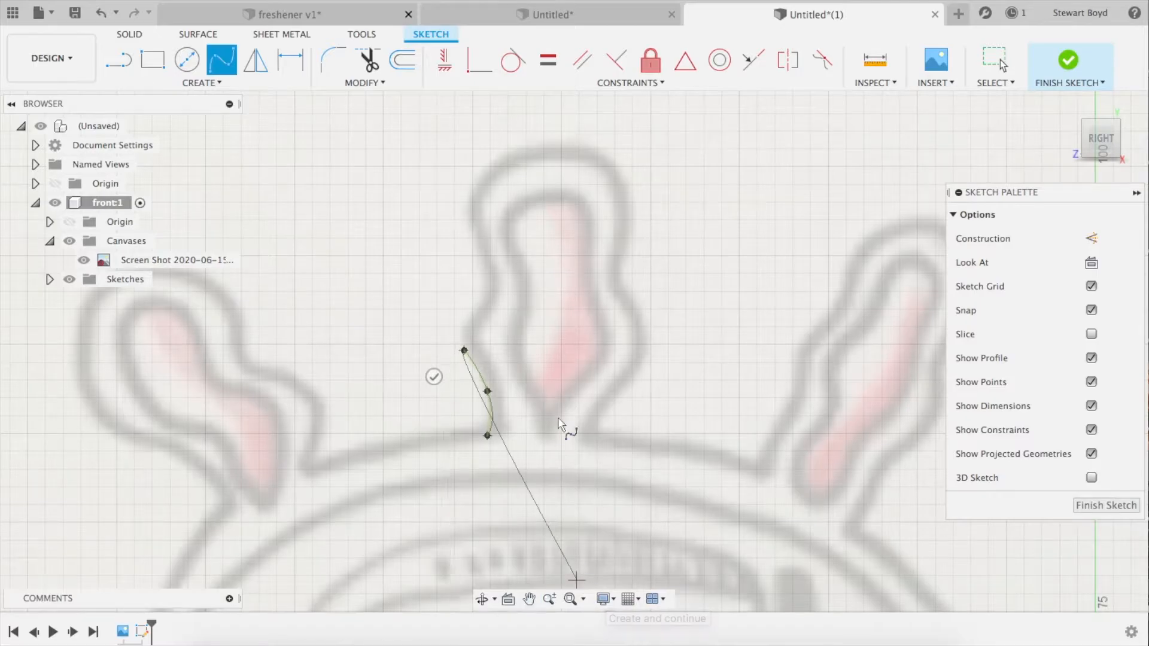
{"action": "left_click", "coordinate": [479, 303]}
{"action": "left_click", "coordinate": [487, 271]}
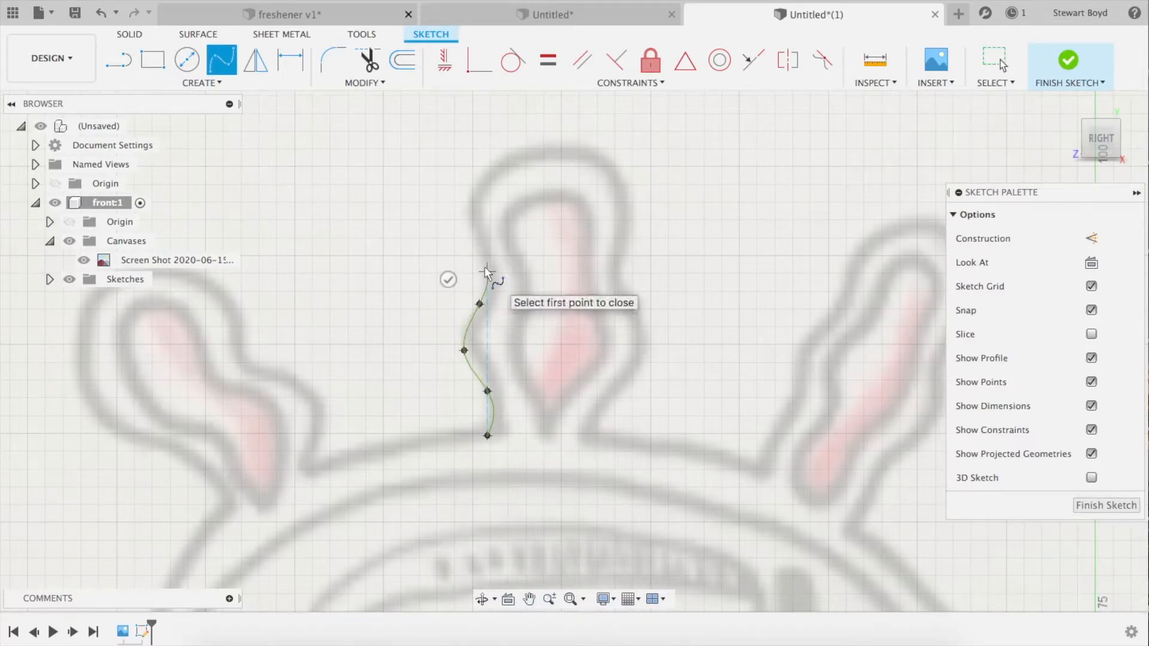
{"action": "left_click", "coordinate": [470, 227]}
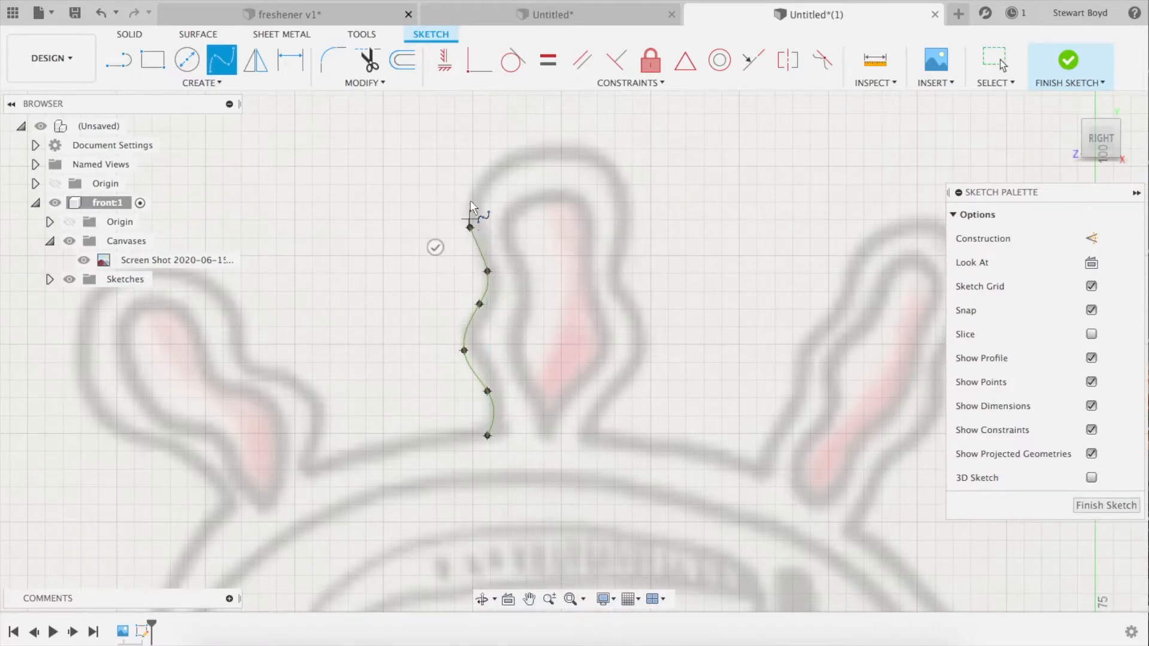
{"action": "left_click", "coordinate": [498, 156]}
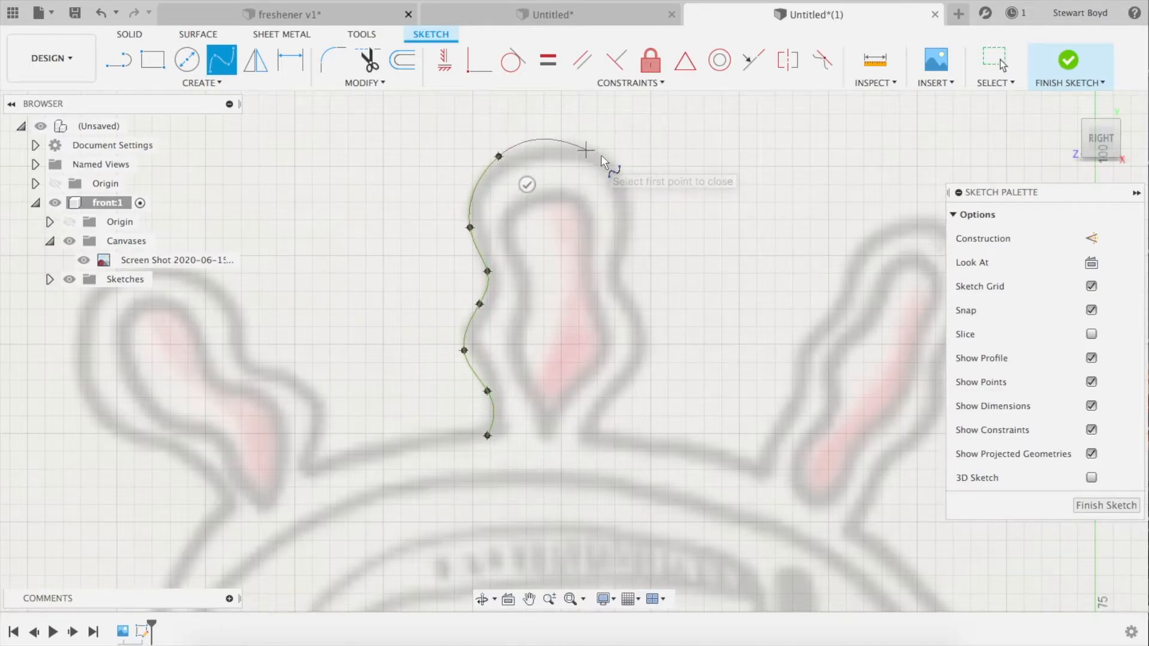
{"action": "left_click", "coordinate": [601, 156]}
{"action": "left_click", "coordinate": [631, 213]}
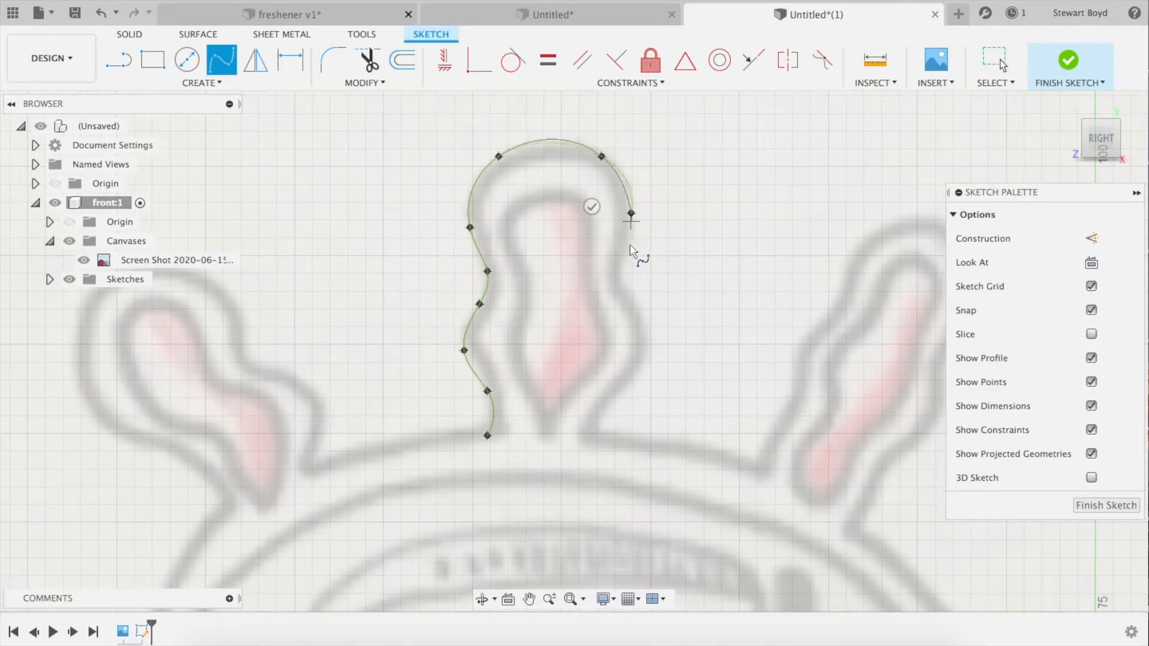
{"action": "left_click", "coordinate": [620, 272]}
{"action": "left_click", "coordinate": [637, 311]}
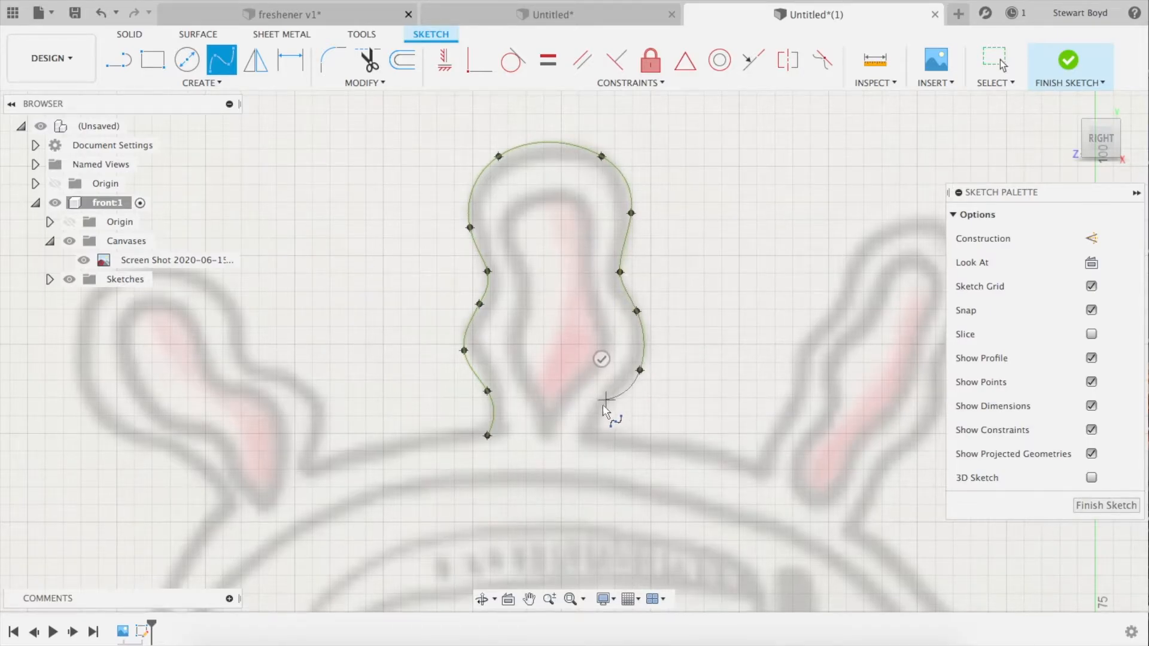
{"action": "left_click", "coordinate": [591, 441]}
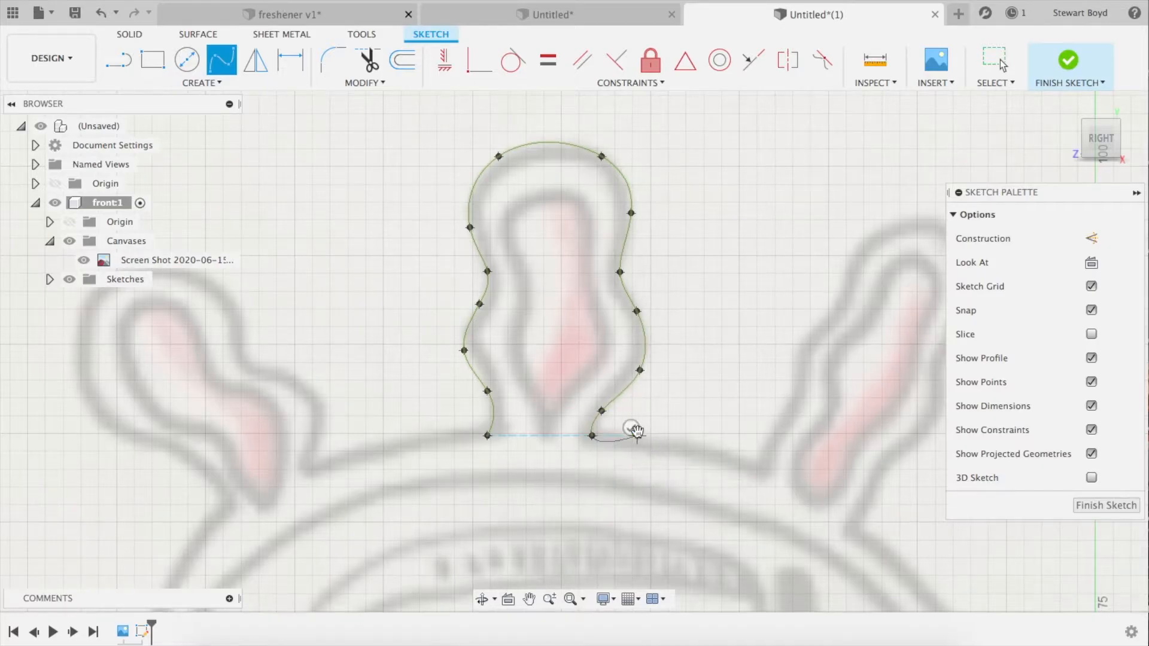
{"action": "left_click", "coordinate": [630, 427]}
Draw a spline along the lid's outer top edge from the middle ear's right base to the right ear's left base.
{"action": "left_click", "coordinate": [591, 436]}
{"action": "left_click", "coordinate": [677, 443]}
{"action": "left_click", "coordinate": [753, 471]}
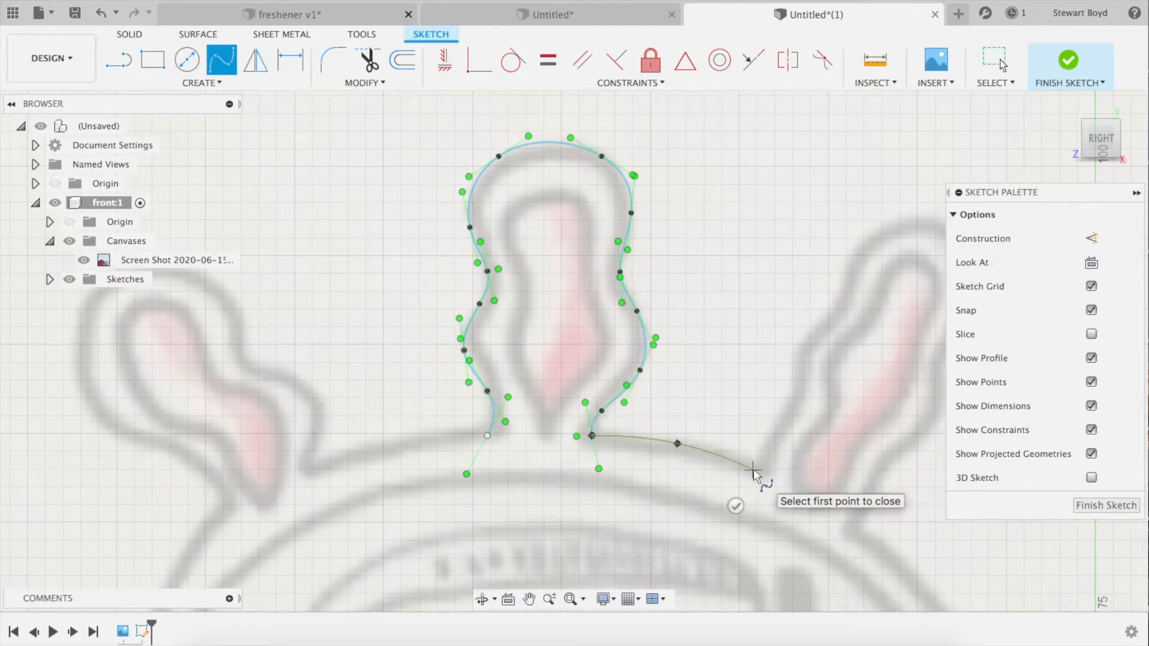
{"action": "left_click", "coordinate": [737, 506]}
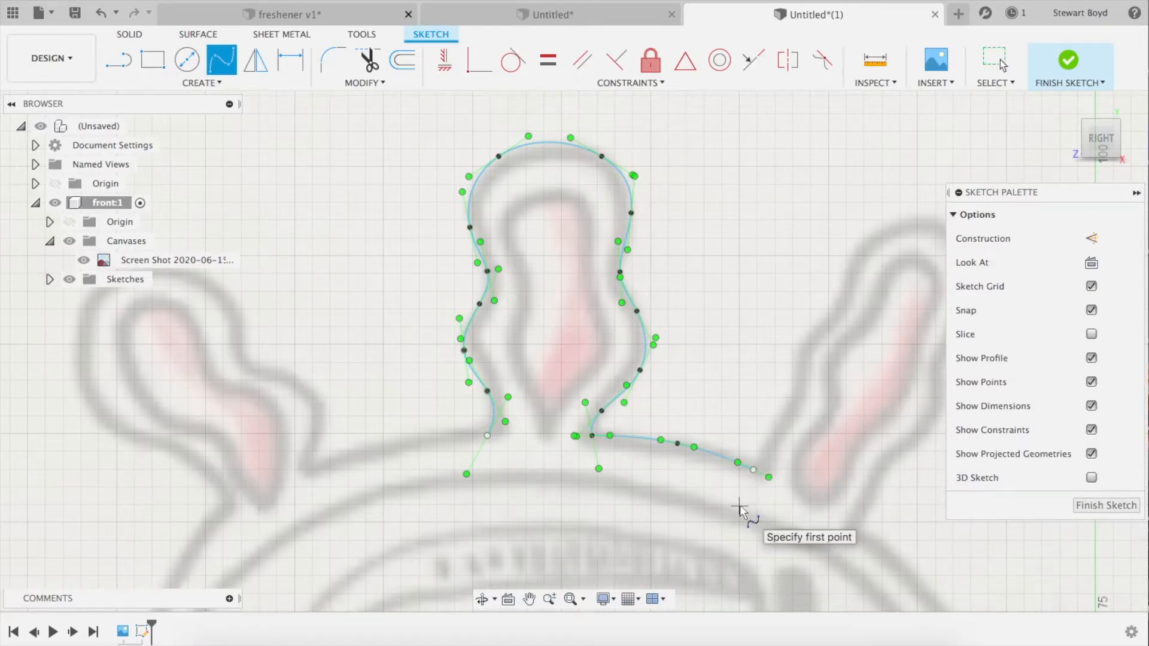
Trace the right ear's outer outline with a spline from the end of the lid curve over the tip to its right base.
{"action": "left_click", "coordinate": [529, 598]}
{"action": "left_click_drag", "start_coordinate": [739, 449], "coordinate": [600, 456]}
{"action": "key", "text": "Escape"}
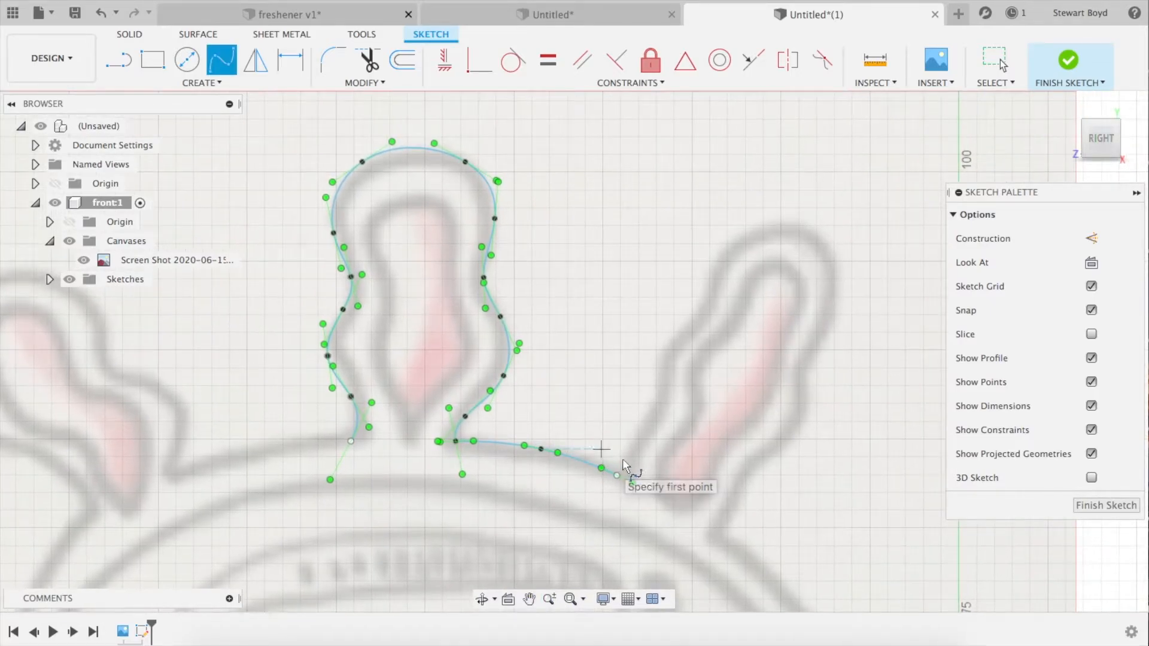
{"action": "left_click", "coordinate": [632, 482]}
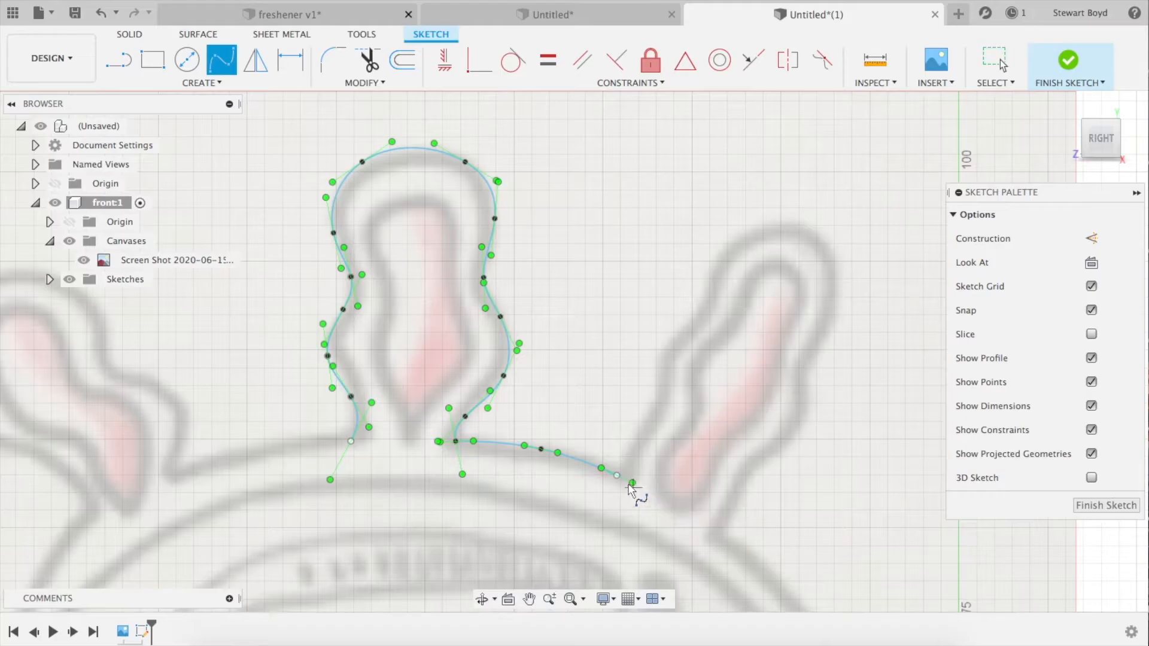
{"action": "left_click", "coordinate": [616, 476]}
{"action": "left_click", "coordinate": [634, 448]}
{"action": "left_click", "coordinate": [663, 349]}
{"action": "left_click", "coordinate": [688, 326]}
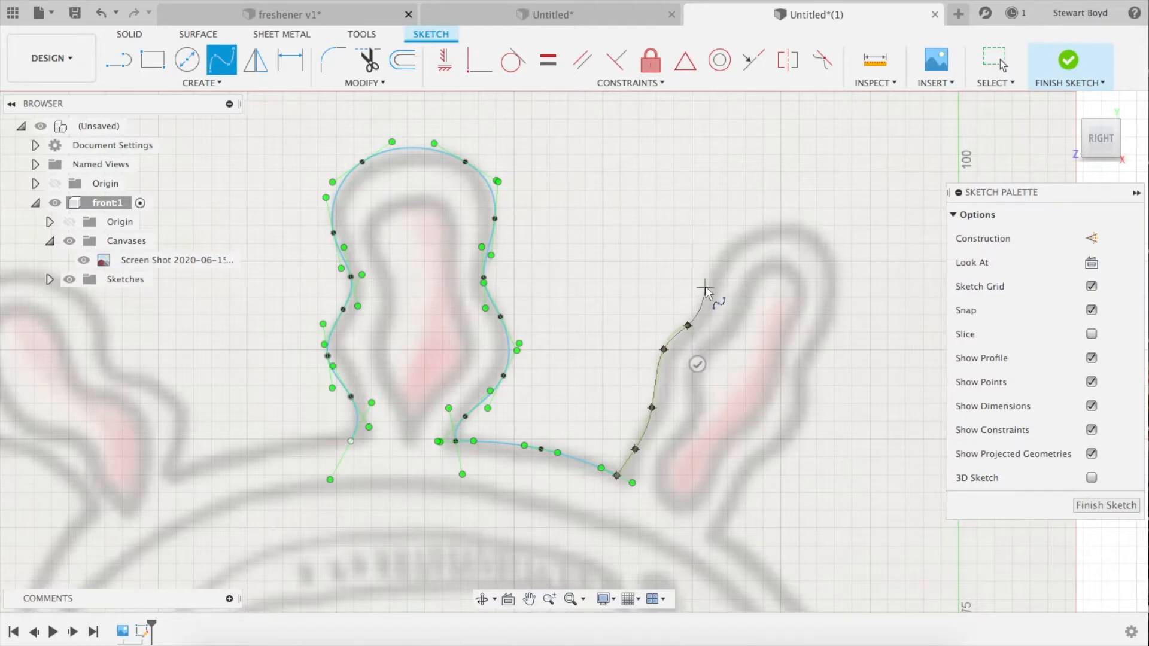
{"action": "left_click", "coordinate": [711, 265]}
{"action": "left_click", "coordinate": [774, 224]}
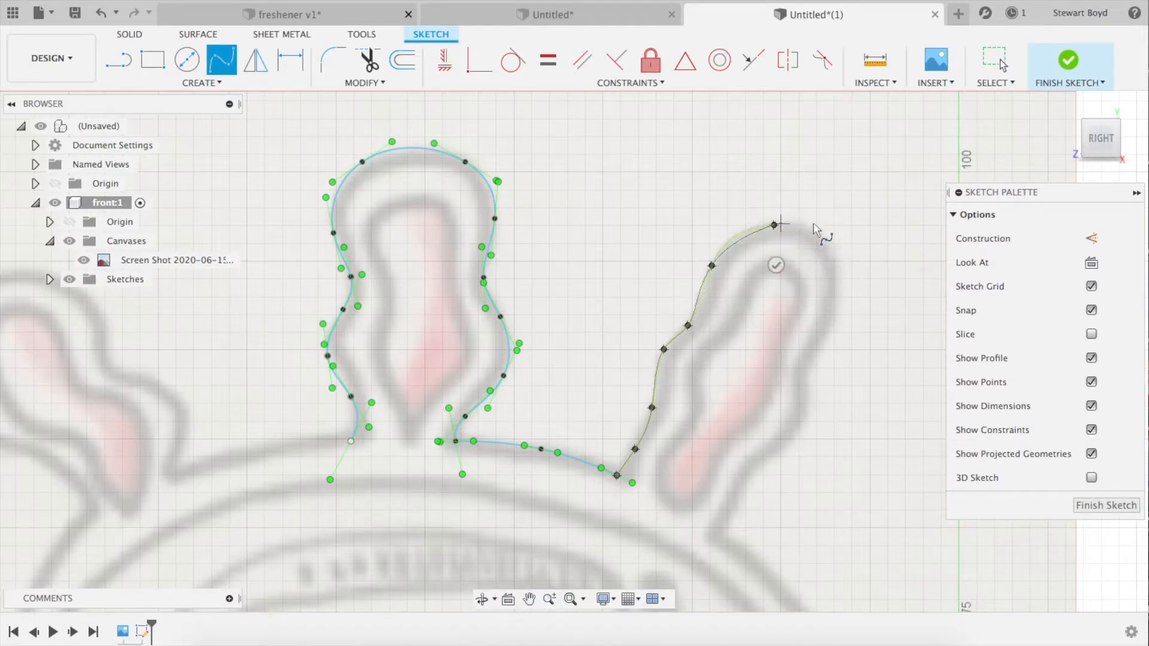
{"action": "left_click", "coordinate": [826, 247]}
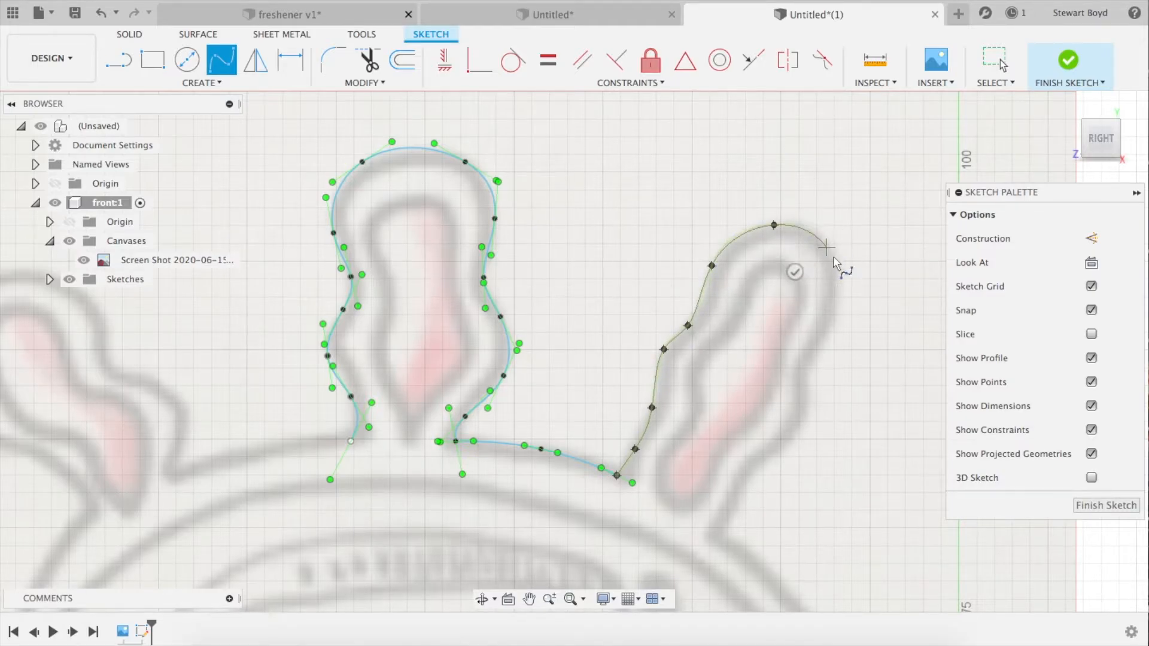
{"action": "left_click", "coordinate": [831, 310]}
{"action": "left_click", "coordinate": [810, 375]}
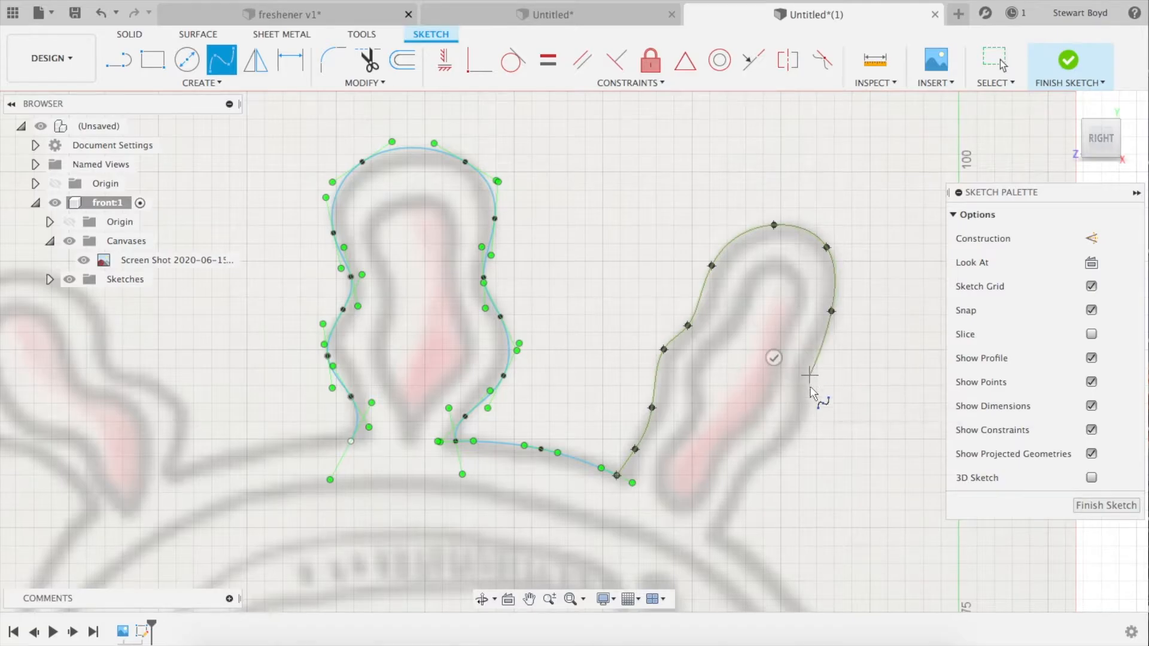
{"action": "left_click", "coordinate": [801, 430]}
{"action": "left_click", "coordinate": [761, 469]}
{"action": "left_click", "coordinate": [724, 531]}
{"action": "left_click", "coordinate": [762, 538]}
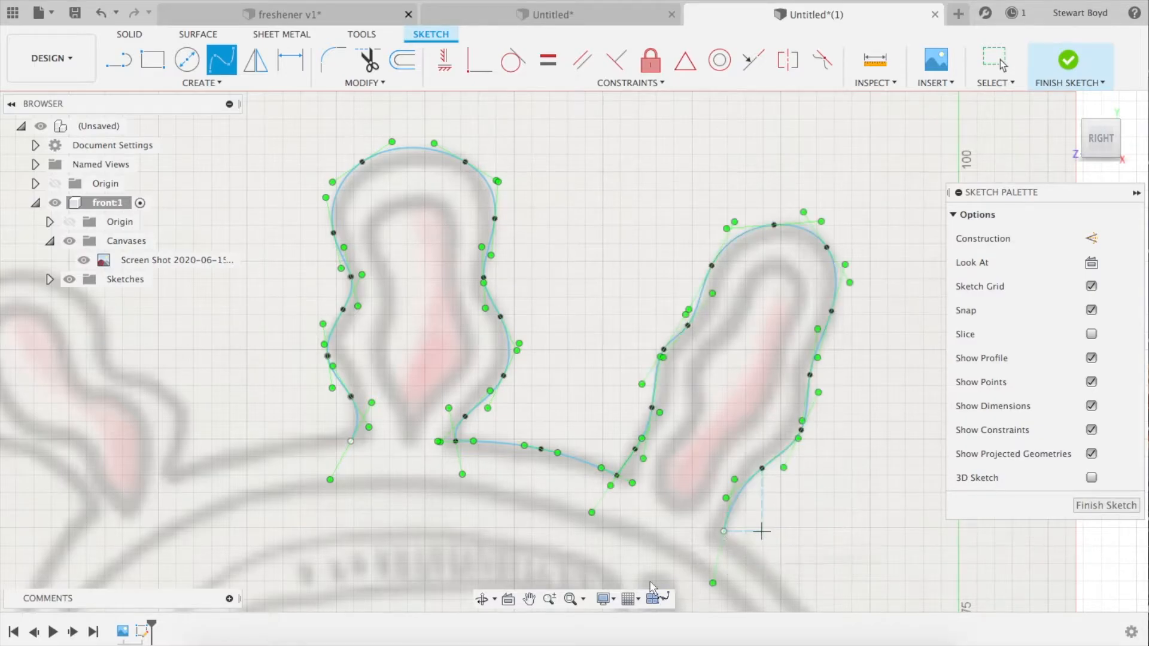
Trace the left ear's outer outline with one open spline, from its right base over the tip to its left base.
{"action": "left_click", "coordinate": [529, 599]}
{"action": "left_click_drag", "start_coordinate": [456, 412], "coordinate": [815, 412]}
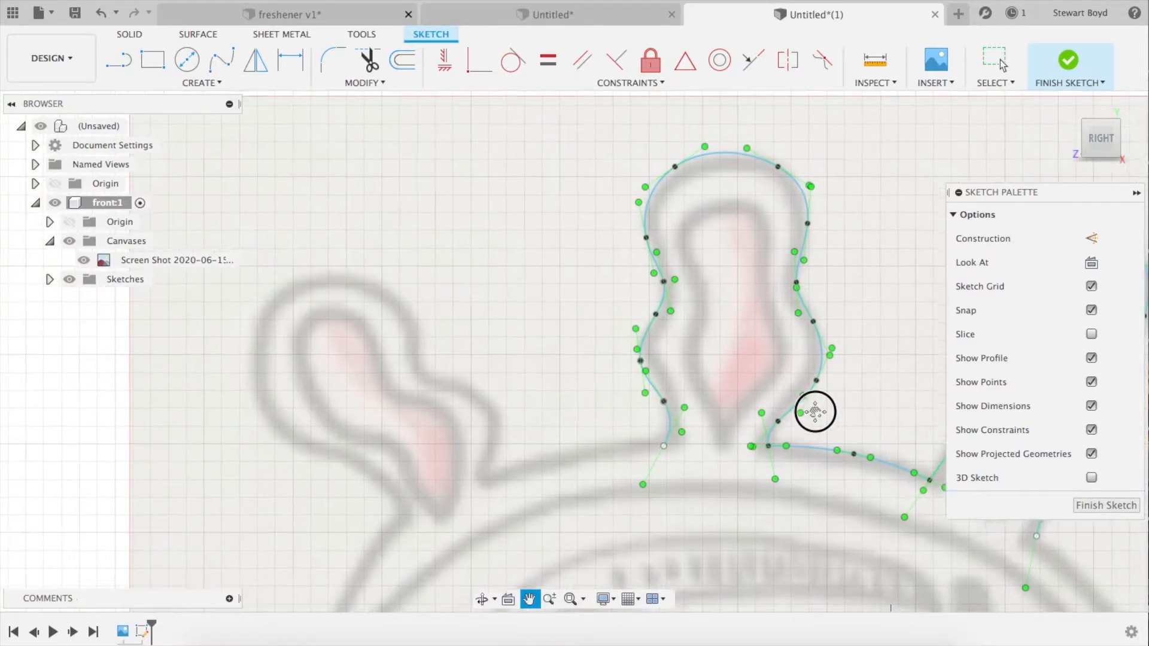
{"action": "key", "text": "Escape"}
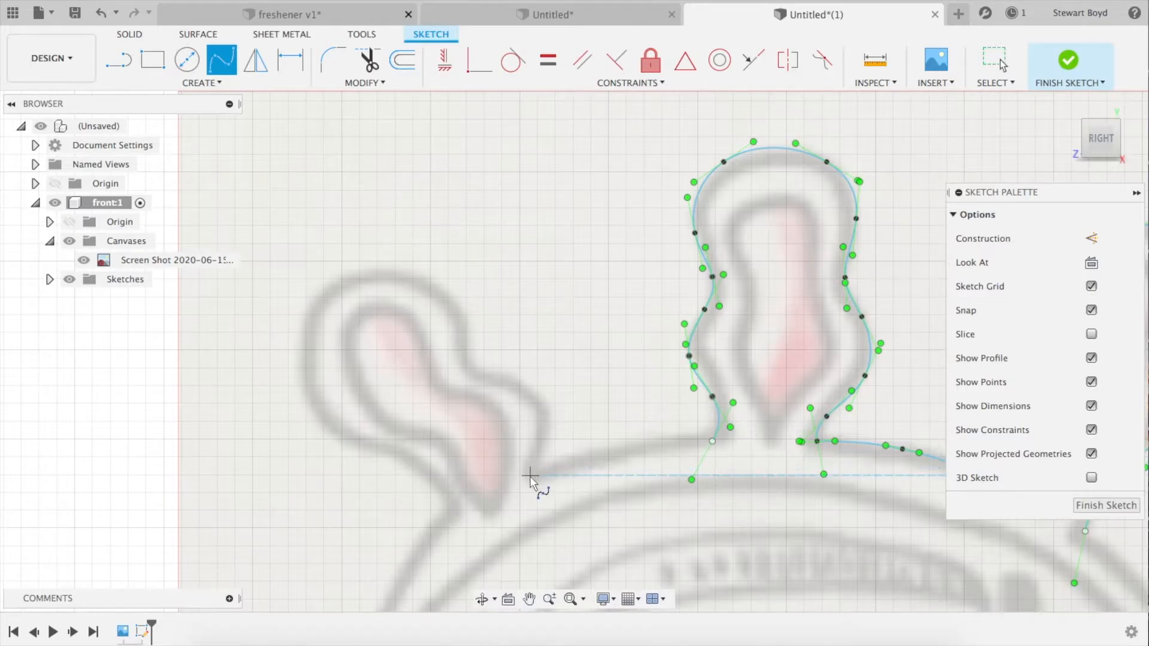
{"action": "left_click", "coordinate": [531, 469]}
{"action": "left_click", "coordinate": [489, 372]}
{"action": "left_click", "coordinate": [467, 365]}
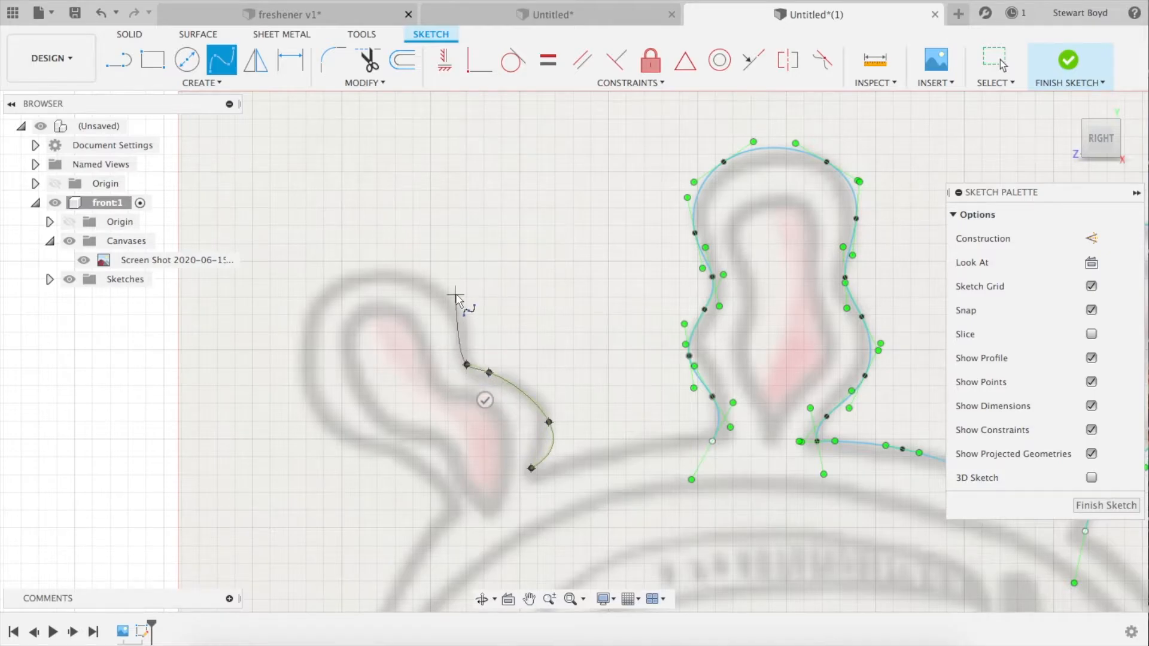
{"action": "left_click", "coordinate": [464, 323]}
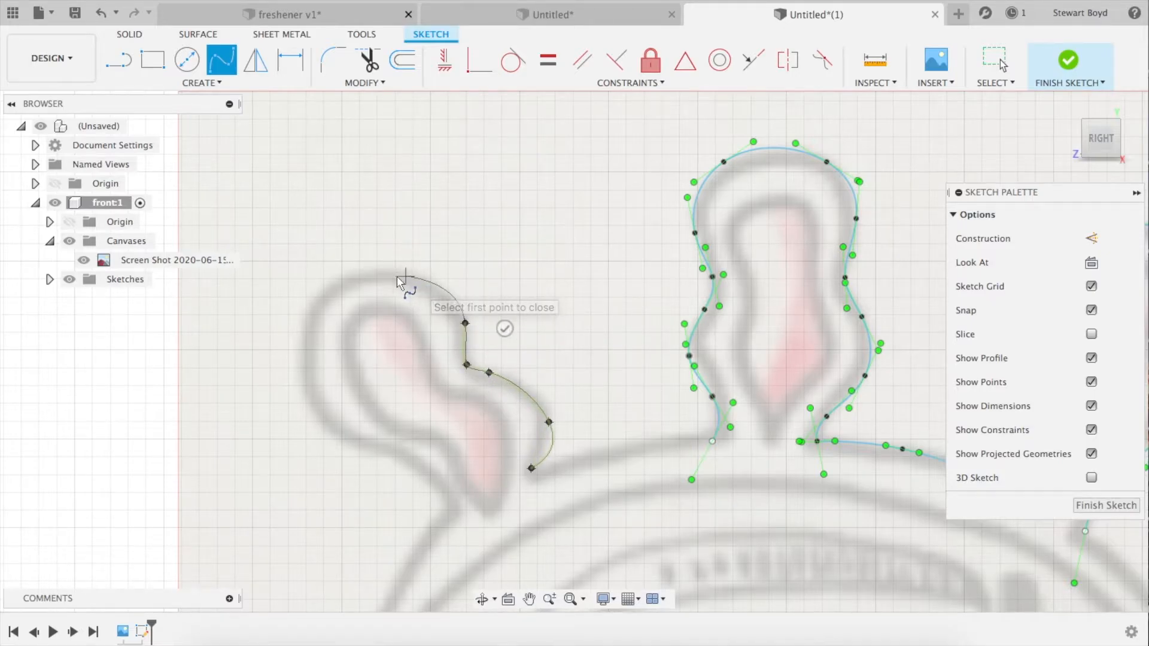
{"action": "left_click", "coordinate": [361, 275]}
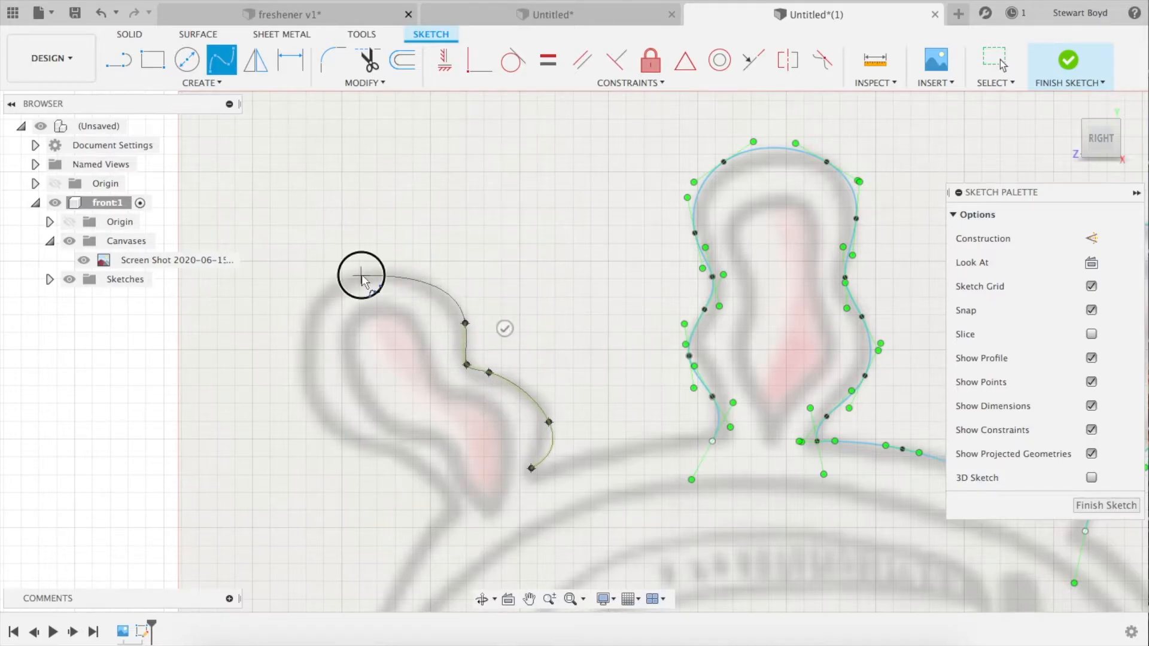
{"action": "left_click", "coordinate": [306, 338]}
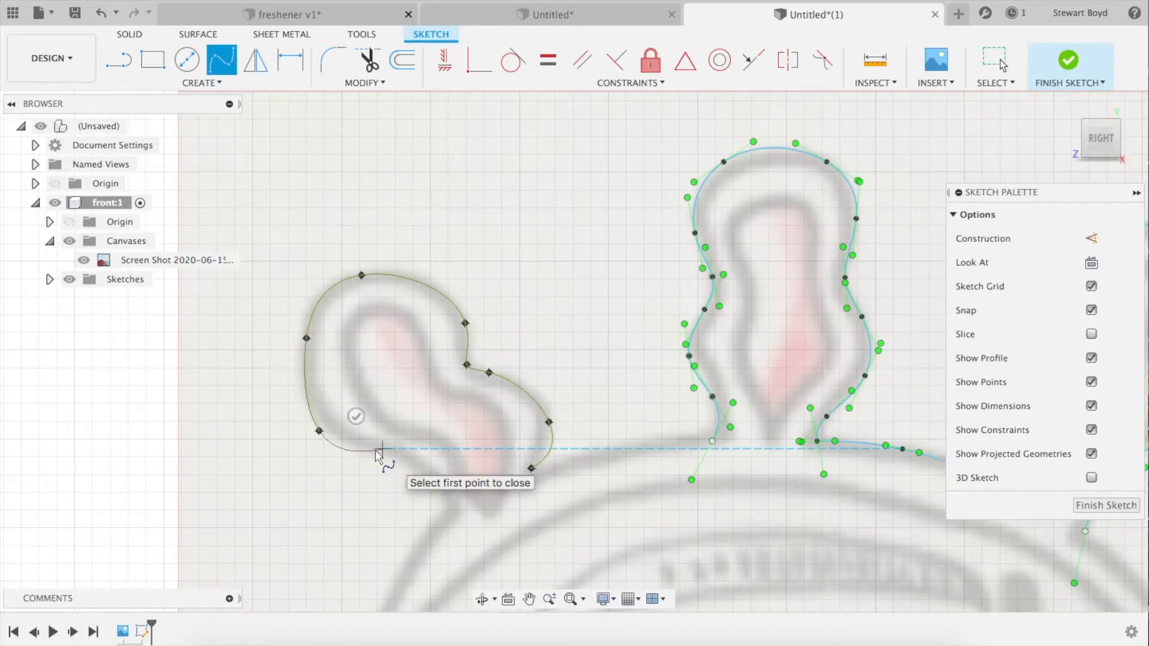
{"action": "left_click", "coordinate": [373, 449]}
{"action": "left_click", "coordinate": [431, 475]}
{"action": "left_click", "coordinate": [451, 507]}
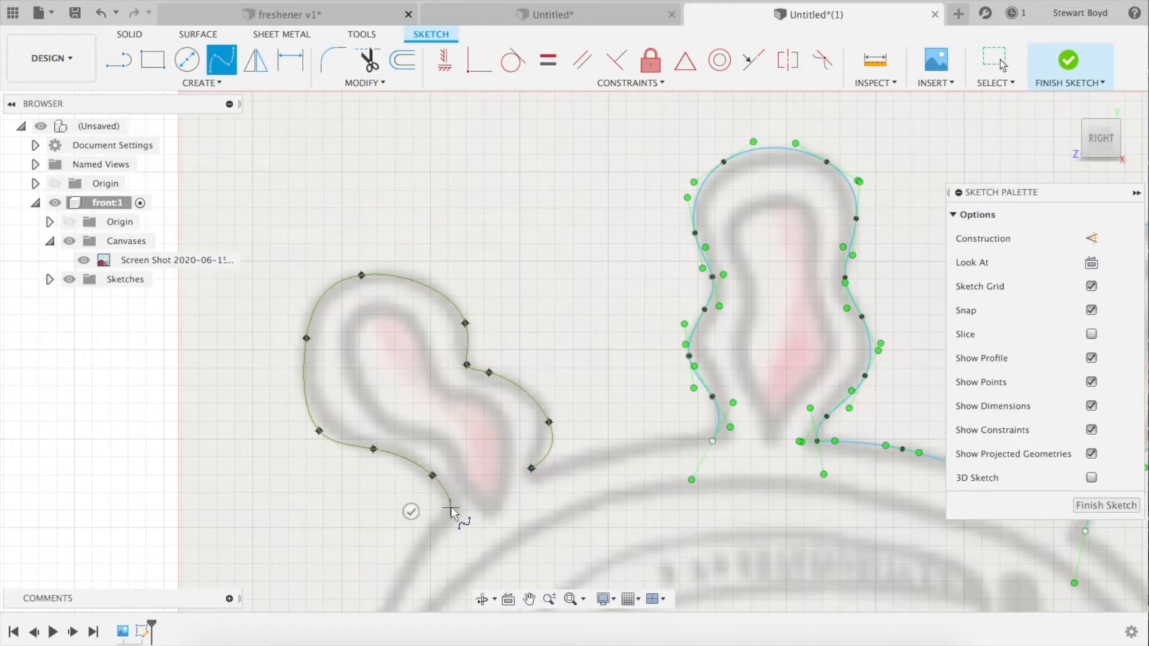
{"action": "left_click", "coordinate": [410, 509]}
Draw a spline along the lid's outer top edge from the left ear's right base to the middle ear's left base.
{"action": "left_click", "coordinate": [531, 468]}
{"action": "left_click", "coordinate": [576, 459]}
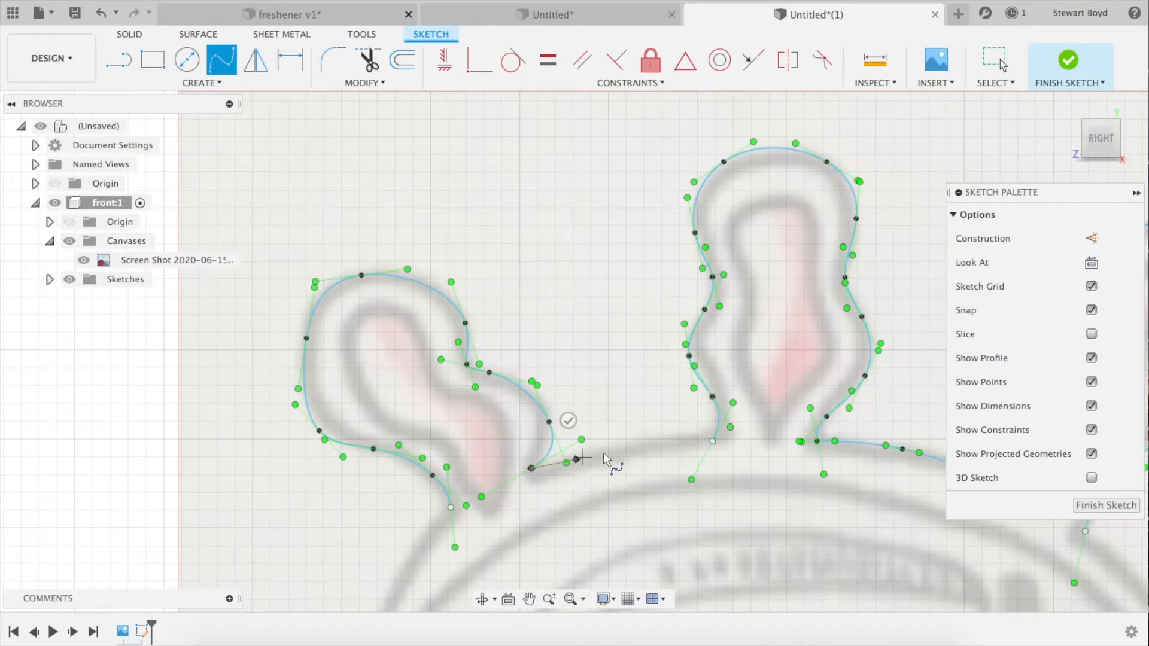
{"action": "left_click", "coordinate": [622, 450]}
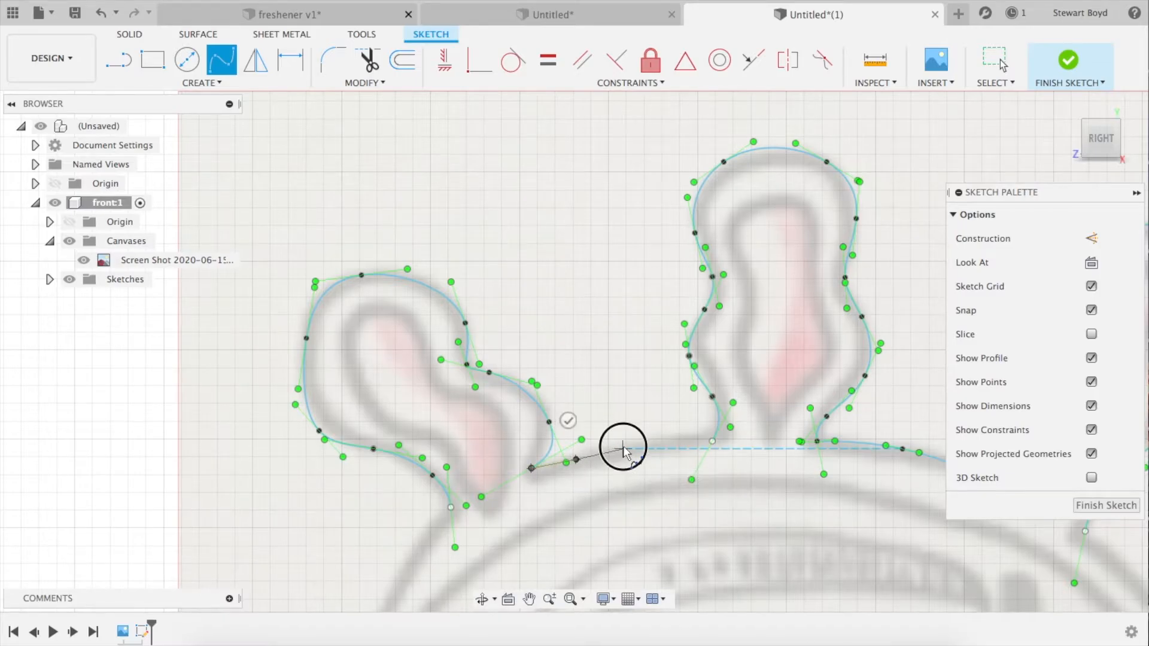
{"action": "left_click", "coordinate": [712, 441]}
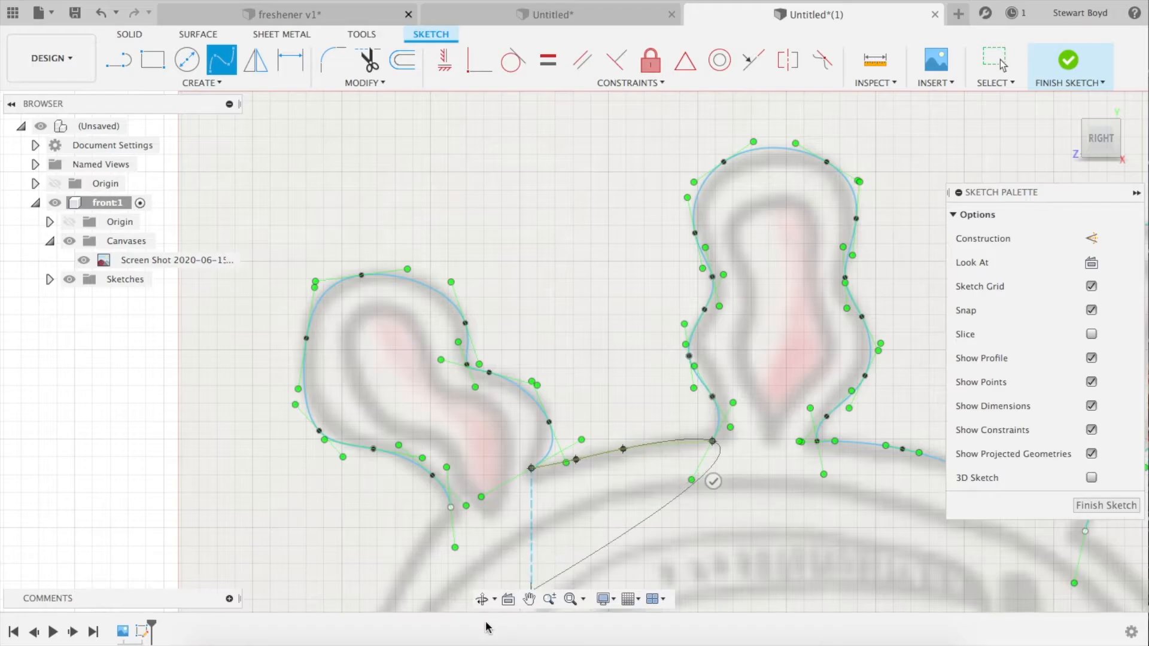
{"action": "left_click", "coordinate": [713, 480]}
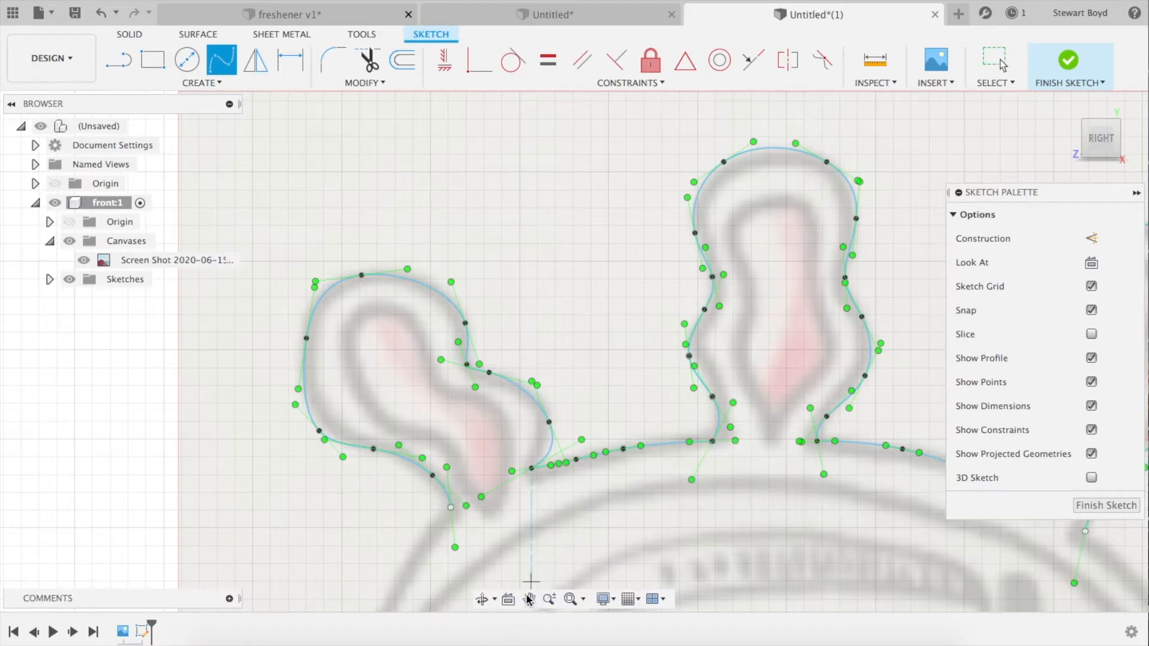
Start a spline at the left ear's left base and trace the lid's left side and the outer bulge of its rim.
{"action": "left_click", "coordinate": [530, 599]}
{"action": "left_click_drag", "start_coordinate": [544, 436], "coordinate": [621, 133]}
{"action": "key", "text": "Escape"}
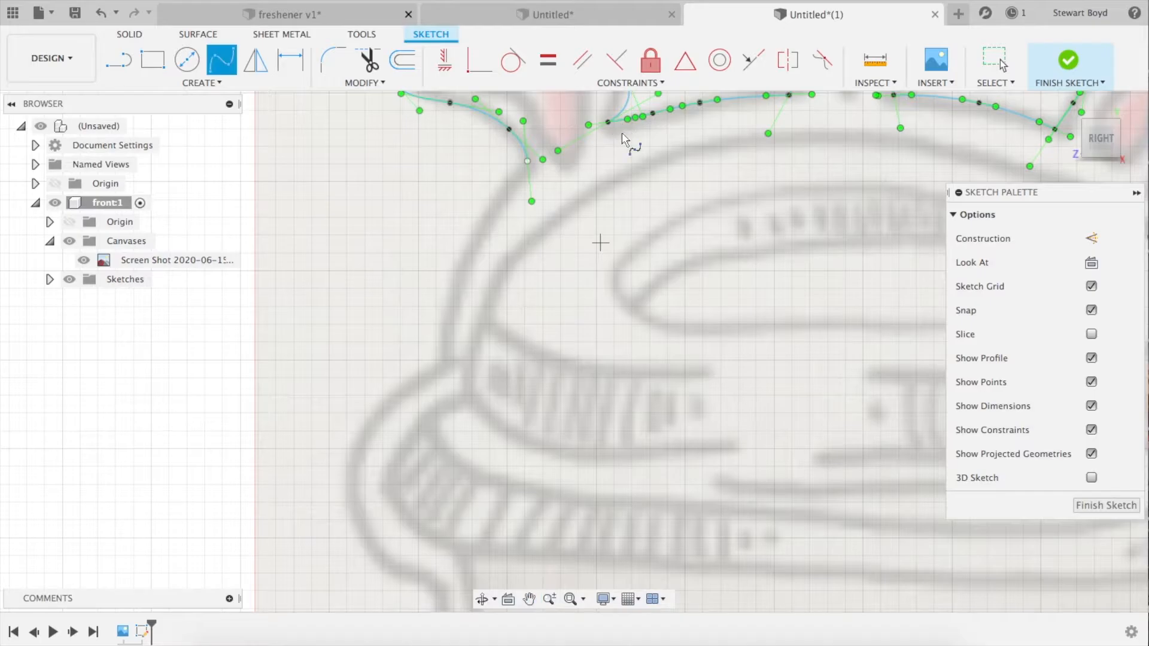
{"action": "left_click", "coordinate": [527, 160]}
{"action": "left_click", "coordinate": [488, 213]}
{"action": "left_click", "coordinate": [442, 361]}
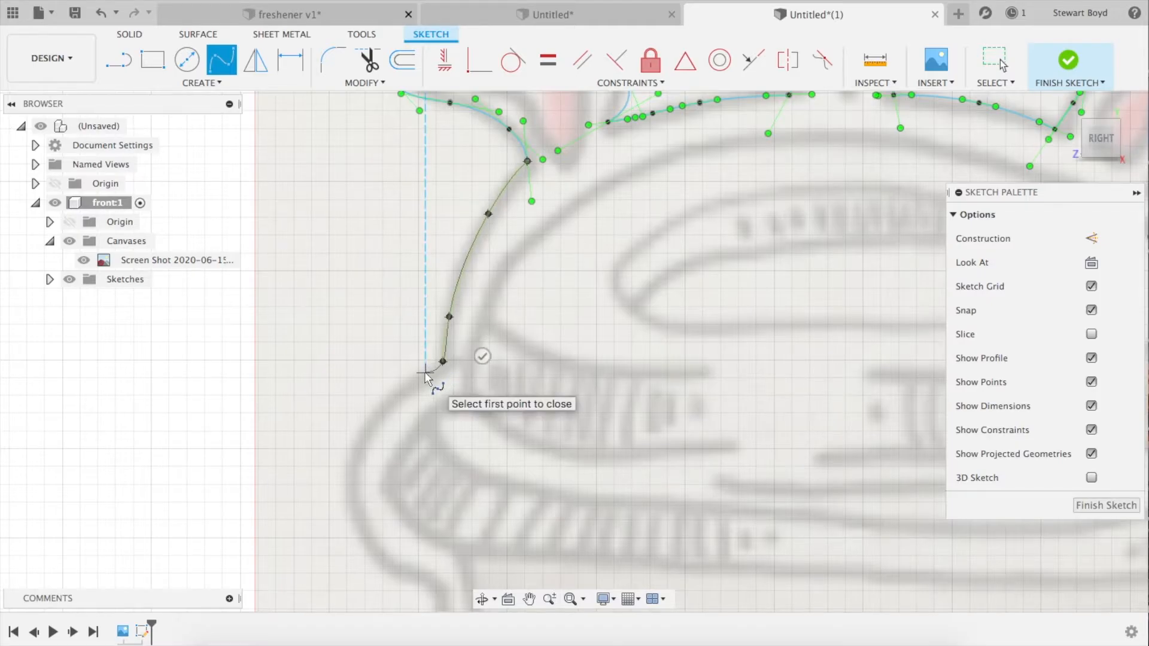
{"action": "left_click", "coordinate": [425, 372]}
{"action": "left_click", "coordinate": [379, 404]}
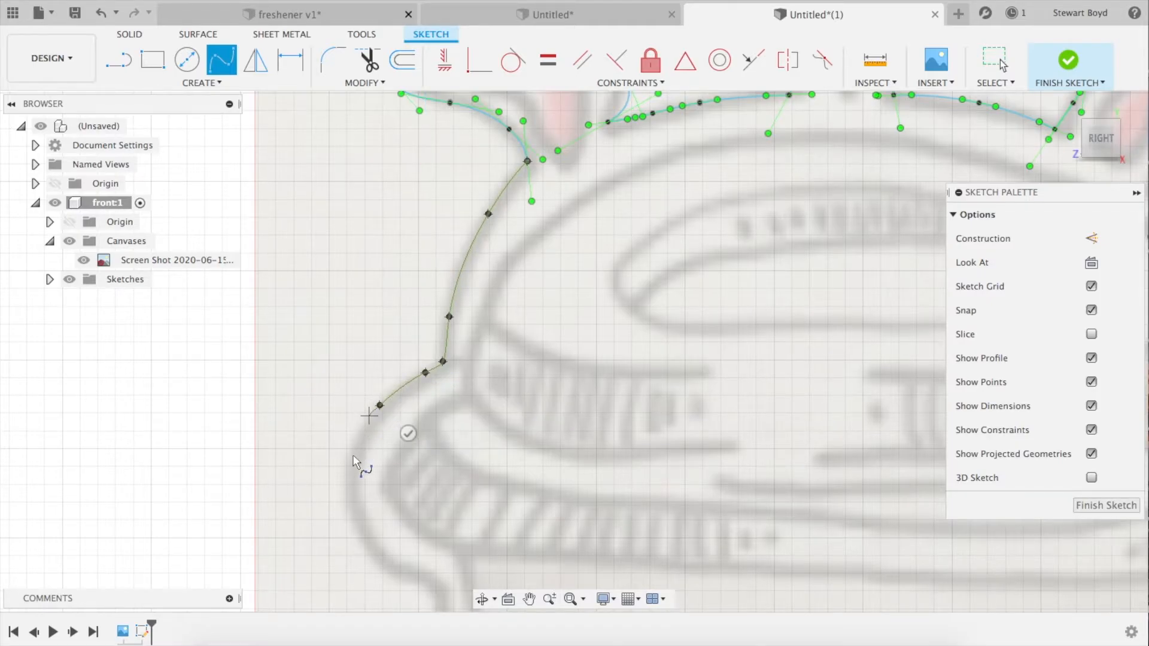
{"action": "left_click", "coordinate": [345, 497]}
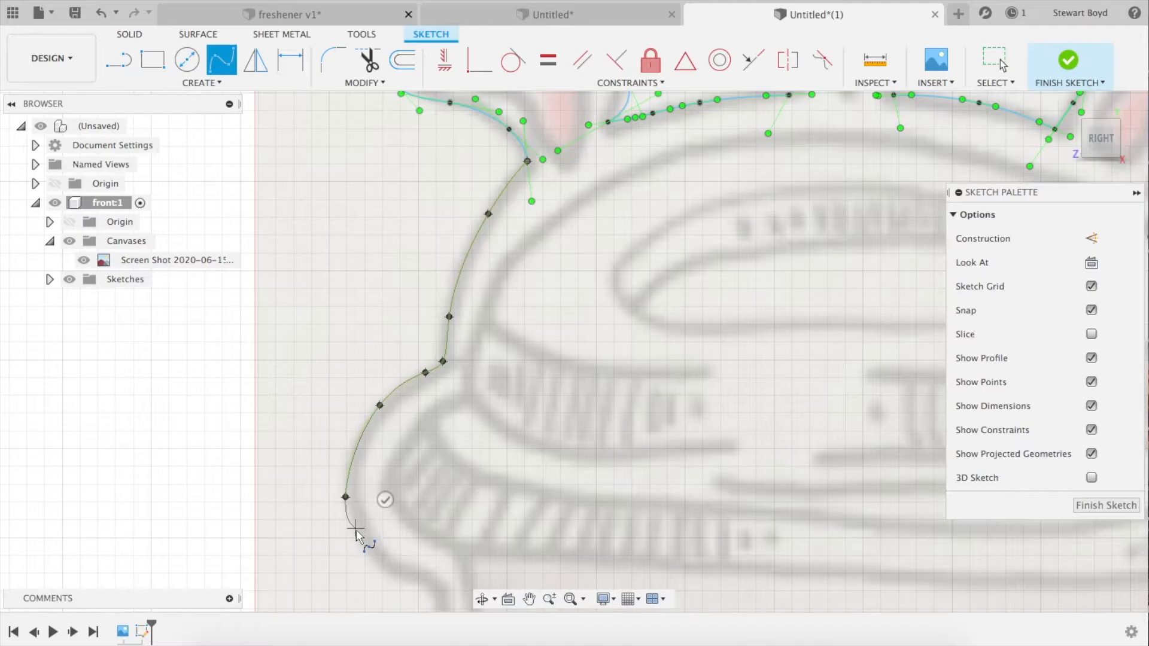
{"action": "scroll", "coordinate": [371, 569], "scroll_direction": "up", "scroll_amount": 1}
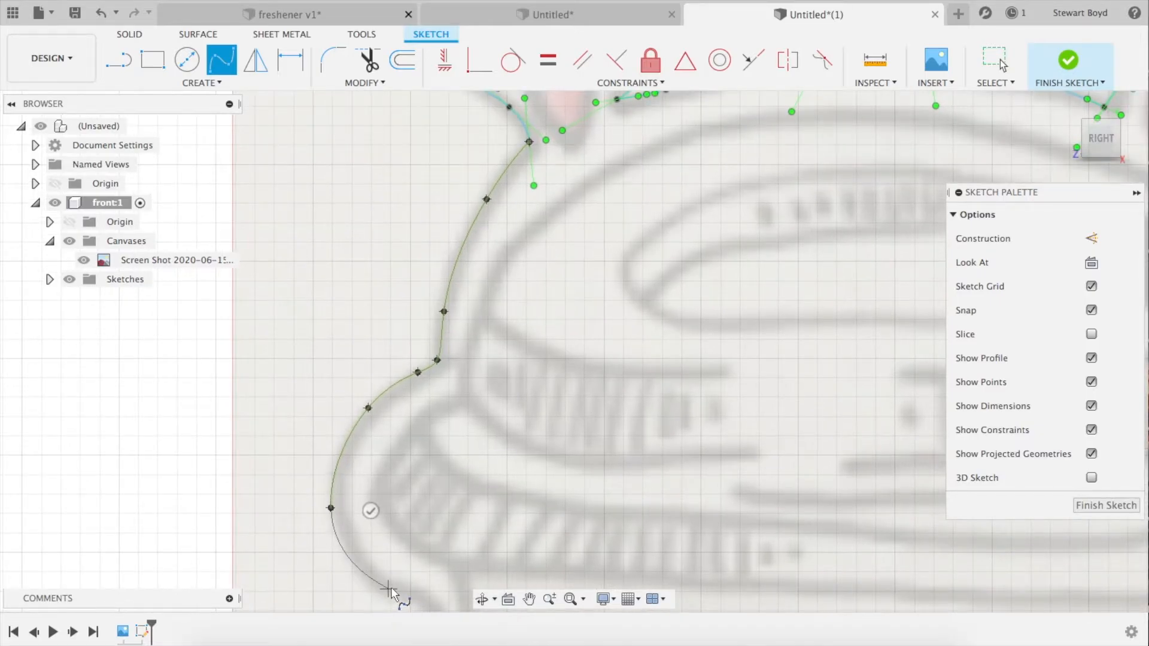
{"action": "left_click", "coordinate": [392, 590]}
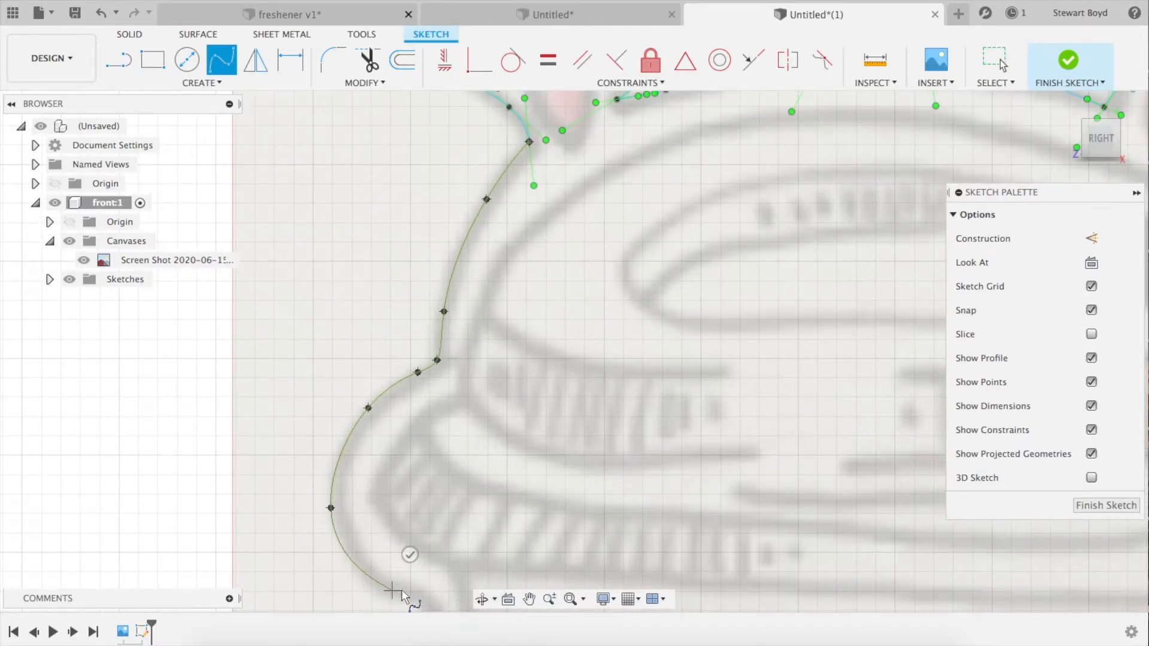
Continue the spline from under the lid rim down the cup's outer left side and end it at the lower left corner.
{"action": "left_click", "coordinate": [530, 600]}
{"action": "left_click_drag", "start_coordinate": [556, 397], "coordinate": [579, 100]}
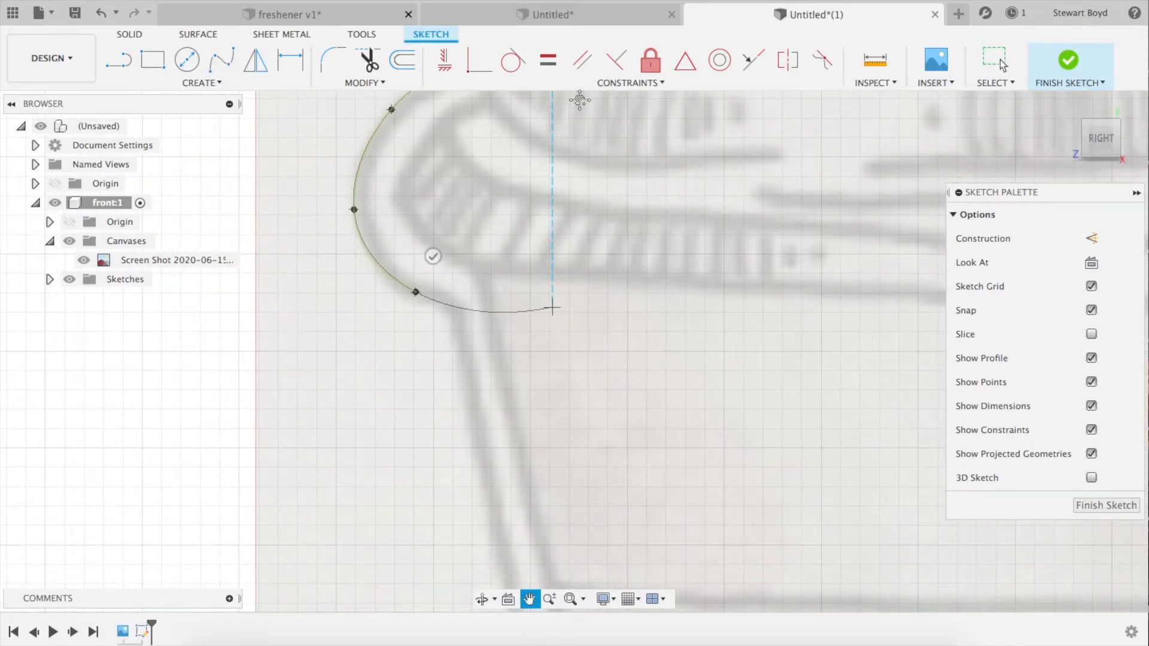
{"action": "key", "text": "Escape"}
{"action": "left_click", "coordinate": [456, 329]}
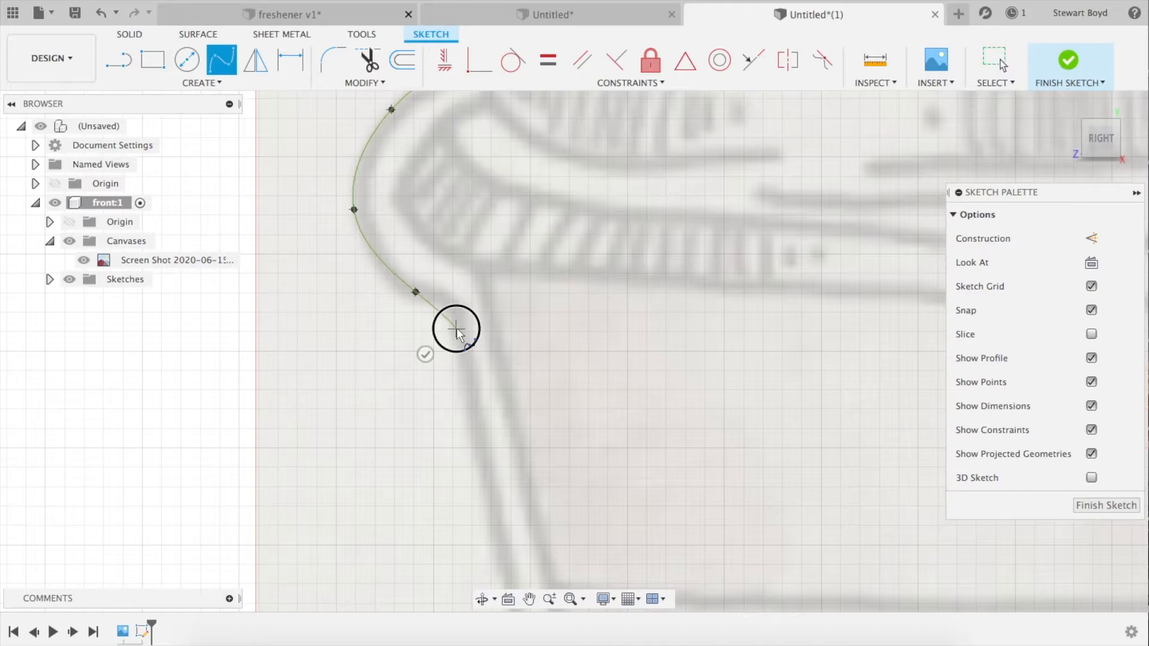
{"action": "left_click", "coordinate": [484, 452]}
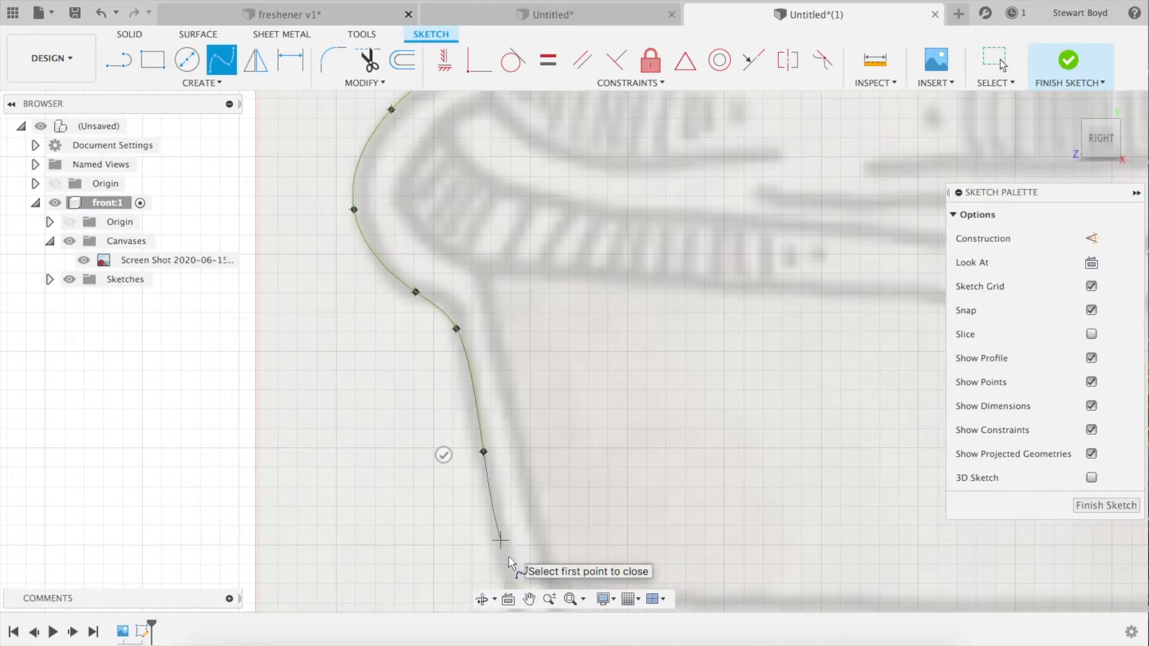
{"action": "left_click", "coordinate": [549, 598]}
{"action": "mouse_move", "coordinate": [576, 533]}
{"action": "left_mouse_down"}
{"action": "mouse_move", "coordinate": [606, 475]}
{"action": "mouse_move", "coordinate": [605, 403]}
{"action": "left_mouse_up"}
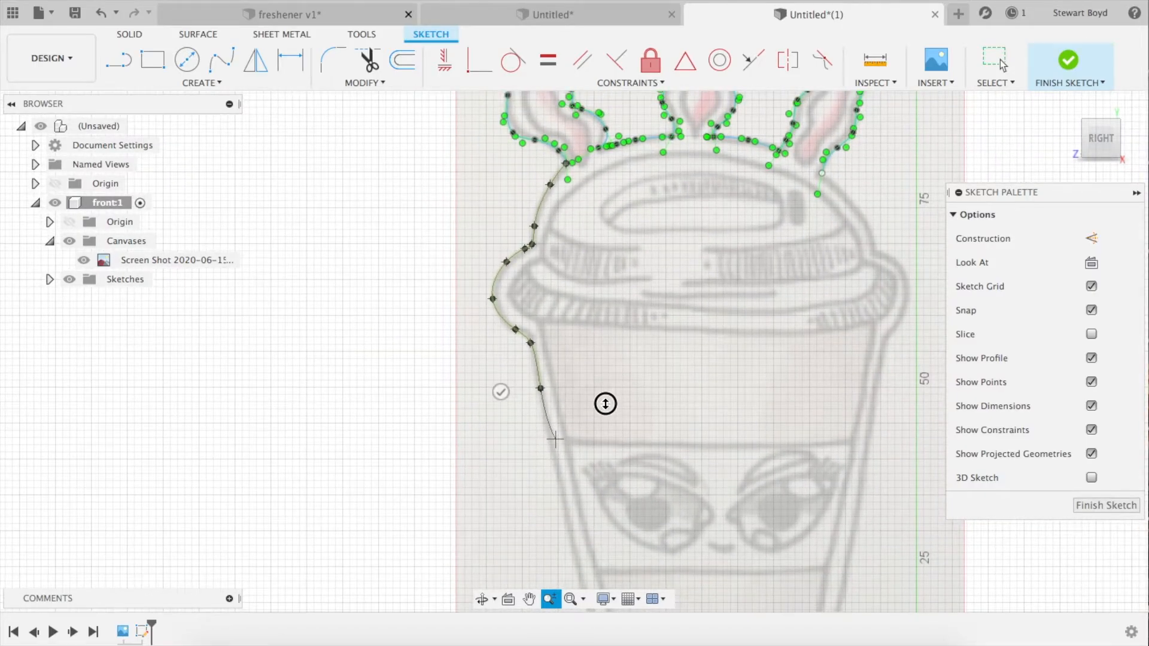
{"action": "left_click", "coordinate": [529, 599]}
{"action": "left_click_drag", "start_coordinate": [533, 465], "coordinate": [468, 337]}
{"action": "key", "text": "Escape"}
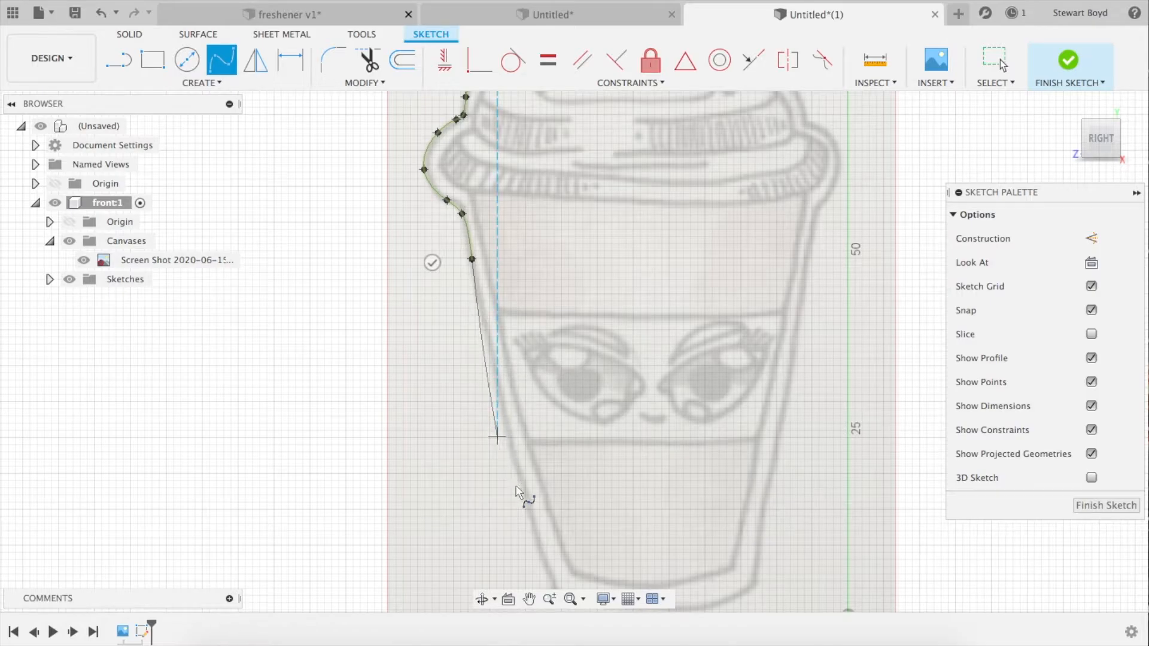
{"action": "left_click", "coordinate": [547, 568]}
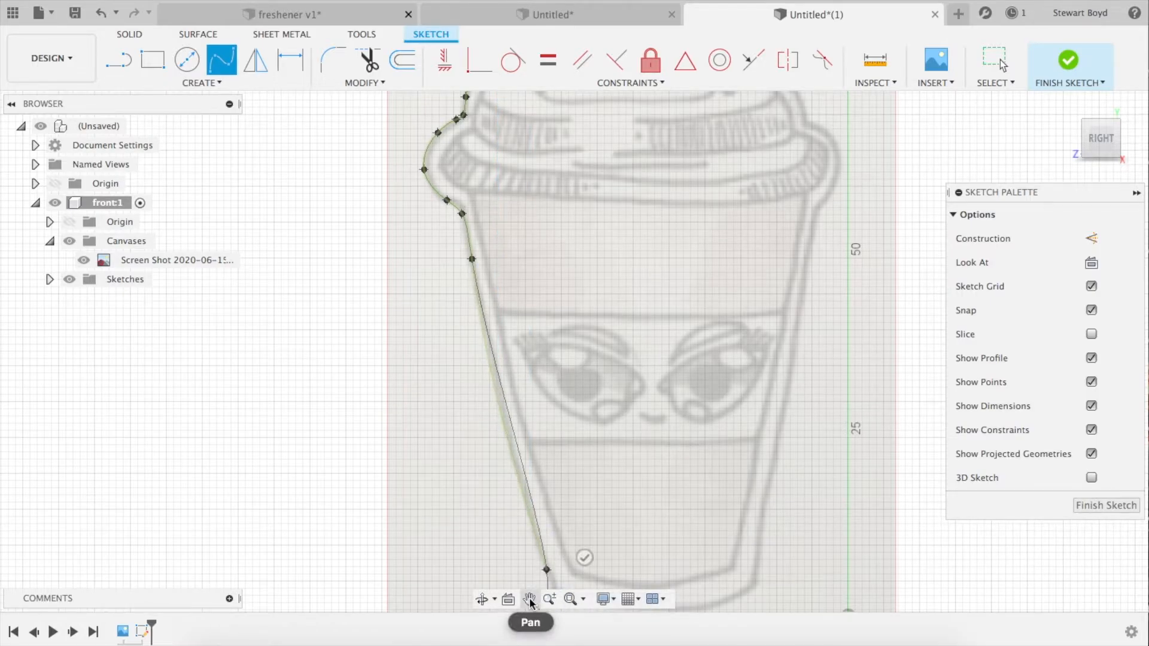
{"action": "left_click", "coordinate": [529, 598]}
{"action": "left_click_drag", "start_coordinate": [529, 471], "coordinate": [499, 320]}
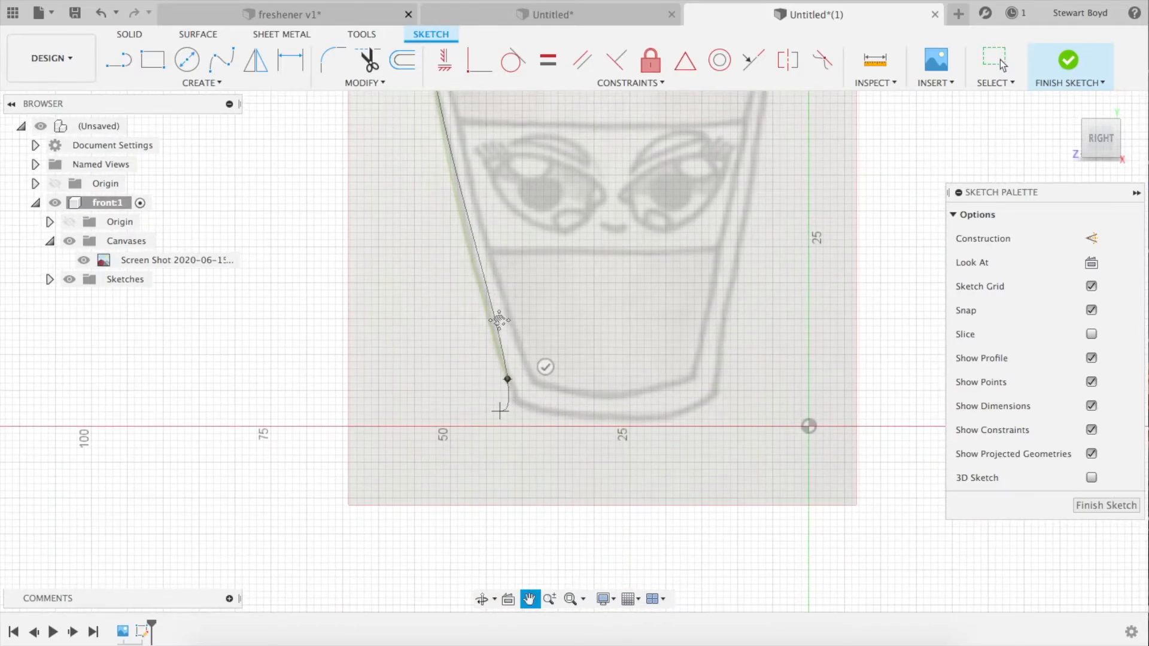
{"action": "key", "text": "Escape"}
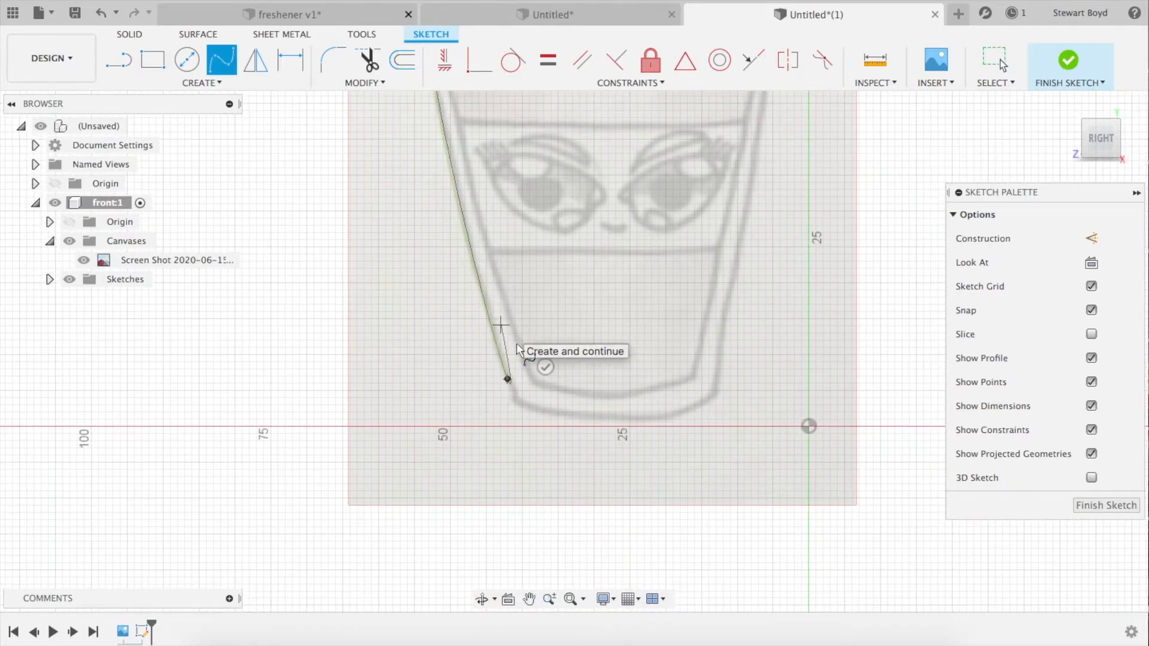
{"action": "left_click", "coordinate": [521, 402]}
{"action": "left_click", "coordinate": [488, 380]}
Trace the cup's curved outer bottom edge with a spline from the lower left corner to the lower right corner.
{"action": "left_click", "coordinate": [520, 404]}
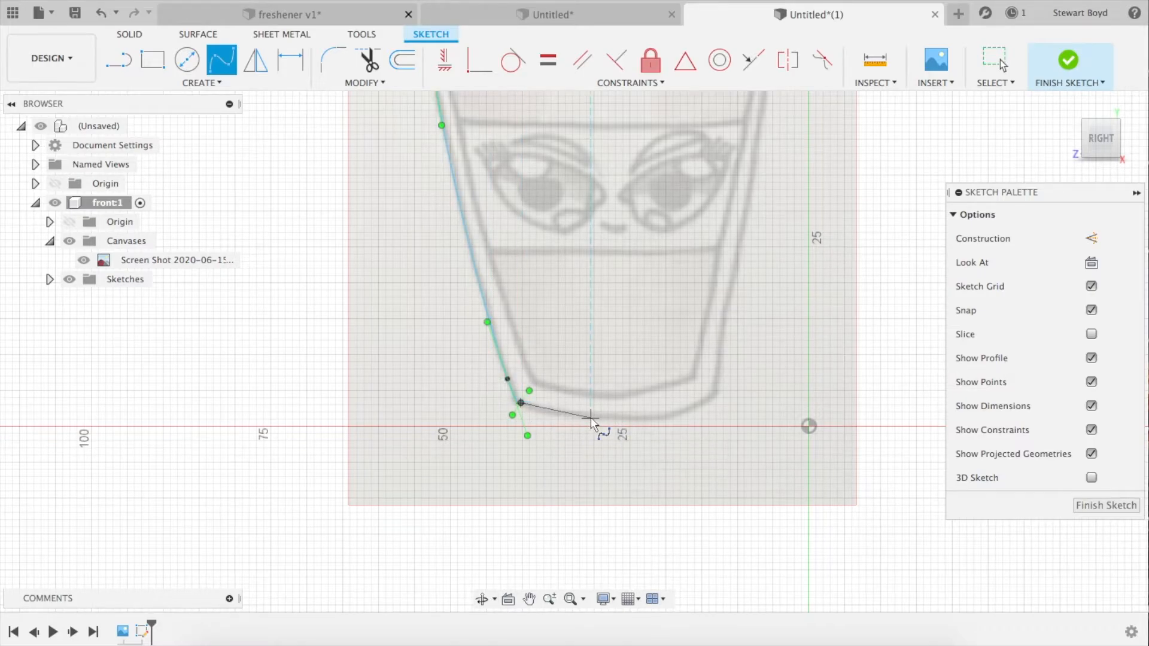
{"action": "left_click", "coordinate": [591, 418]}
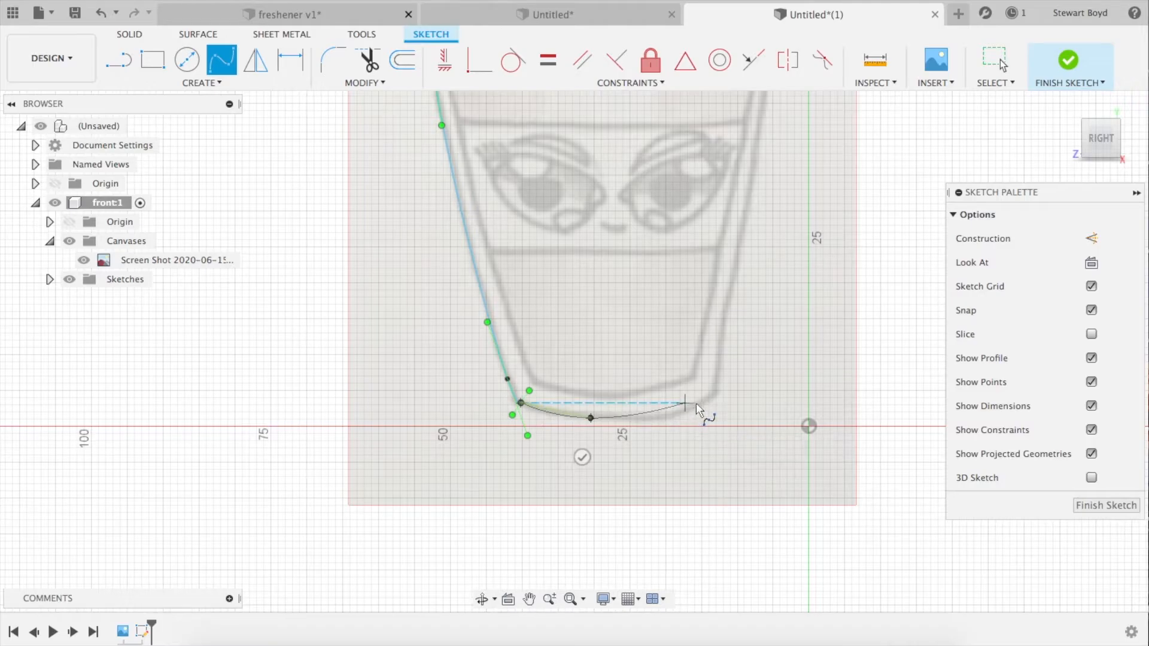
{"action": "left_click", "coordinate": [679, 411]}
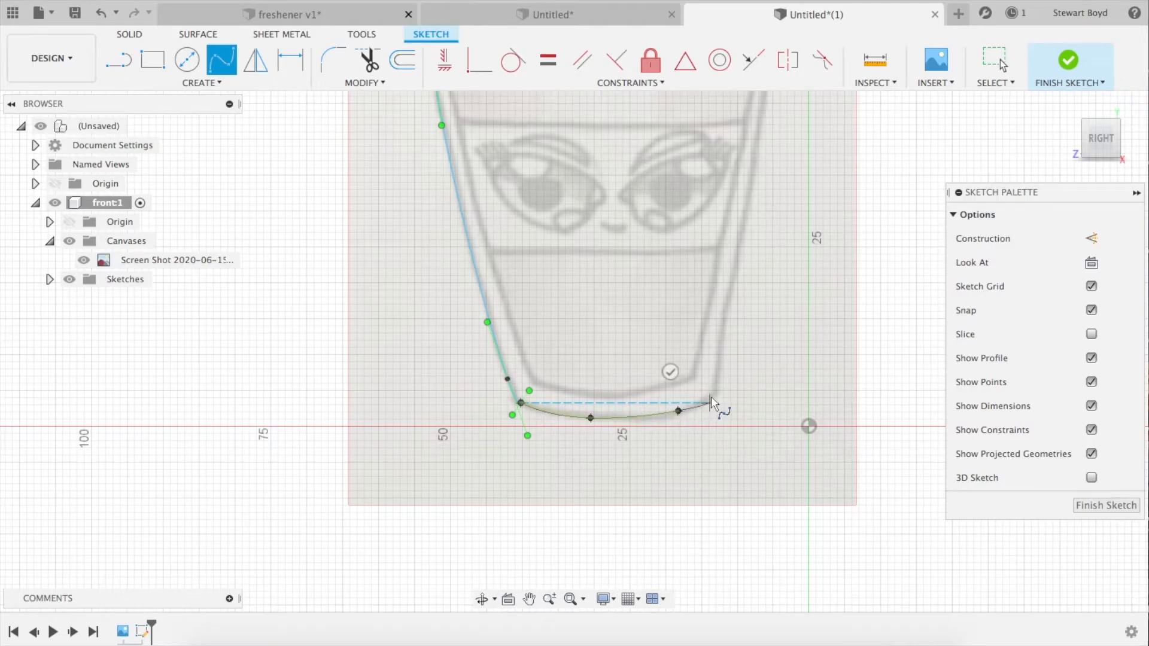
{"action": "left_click", "coordinate": [714, 394]}
{"action": "left_click", "coordinate": [686, 363]}
Trace the cup's outer right side with a spline from the lower right corner up to just under the lid rim.
{"action": "left_click", "coordinate": [528, 599]}
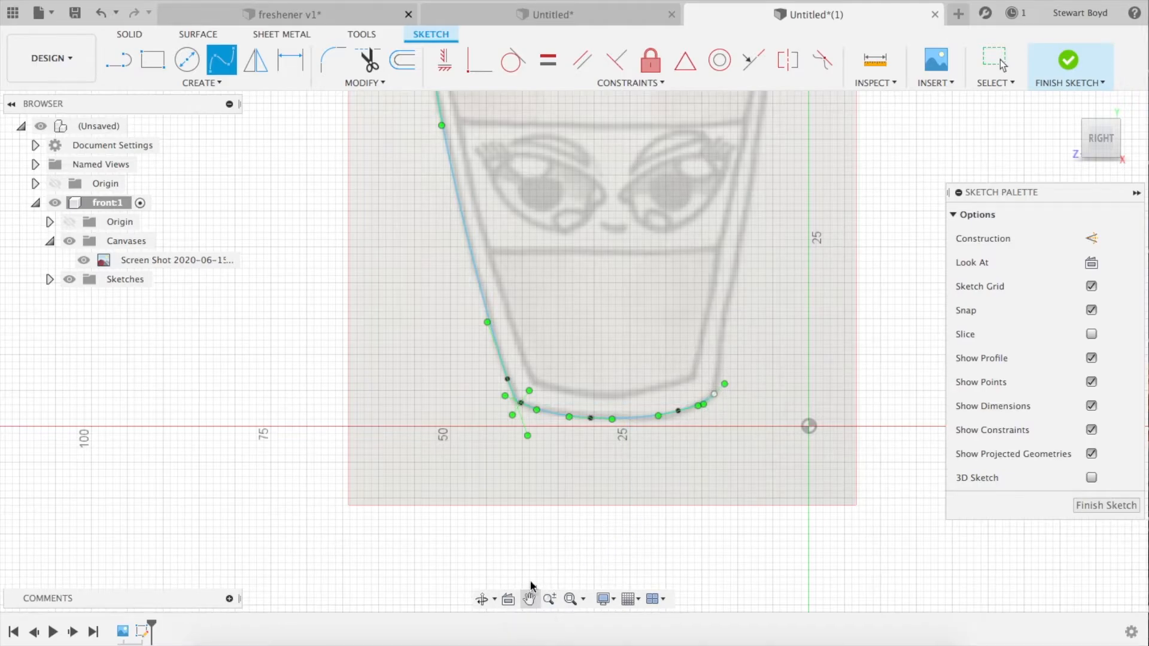
{"action": "left_click_drag", "start_coordinate": [636, 344], "coordinate": [529, 503]}
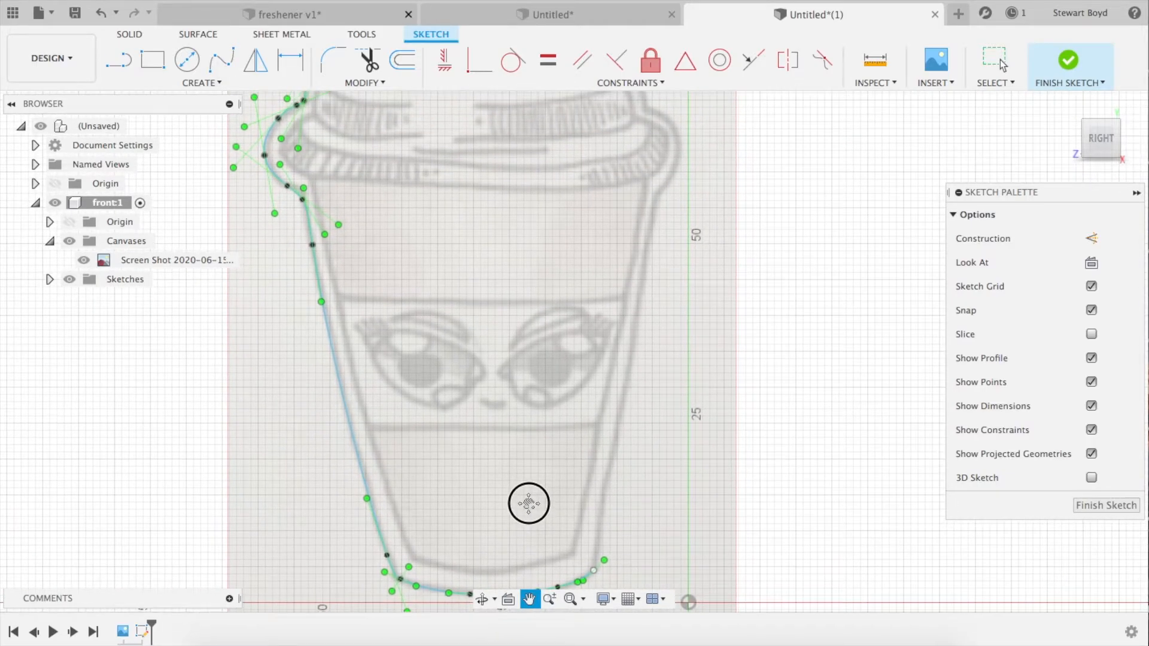
{"action": "left_click", "coordinate": [593, 570]}
{"action": "left_click", "coordinate": [601, 501]}
{"action": "left_click", "coordinate": [626, 364]}
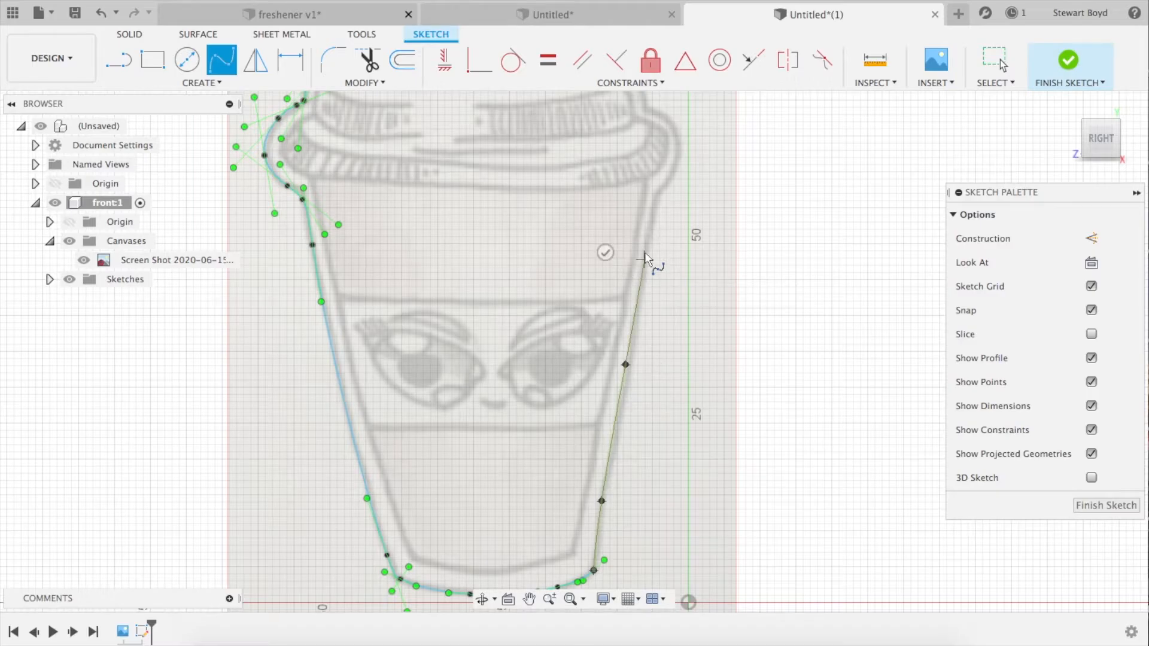
{"action": "left_click", "coordinate": [655, 195]}
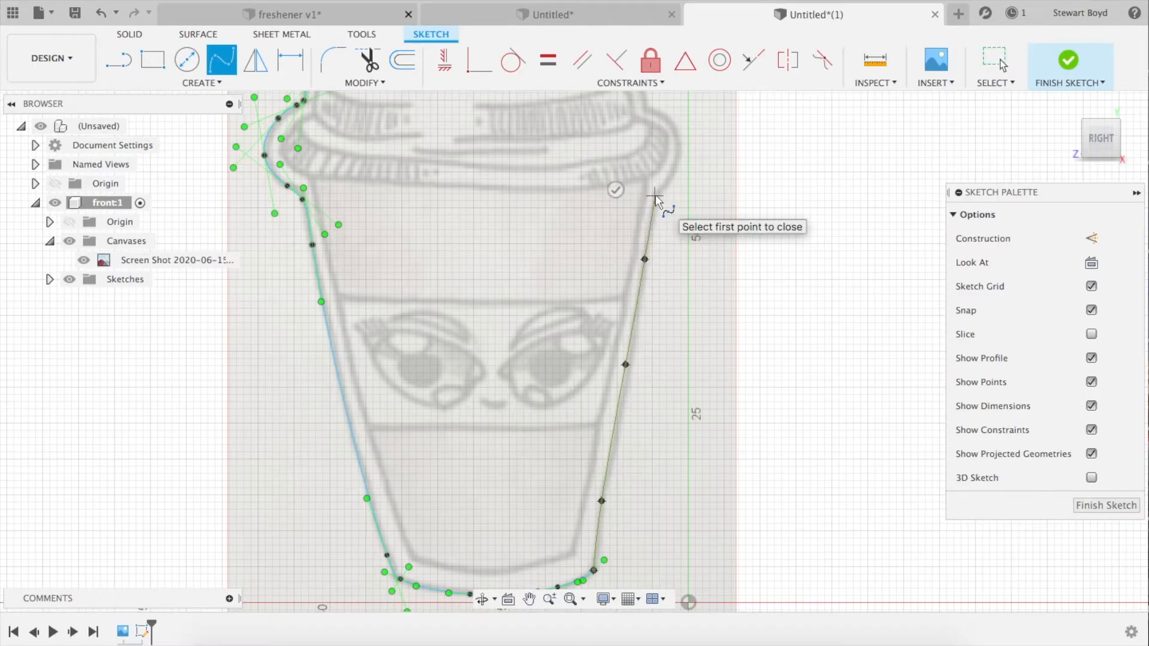
Continue the spline around the outer bulge of the lid rim's right side and end it where the lid dome begins.
{"action": "left_click", "coordinate": [529, 599]}
{"action": "left_click_drag", "start_coordinate": [560, 266], "coordinate": [536, 488]}
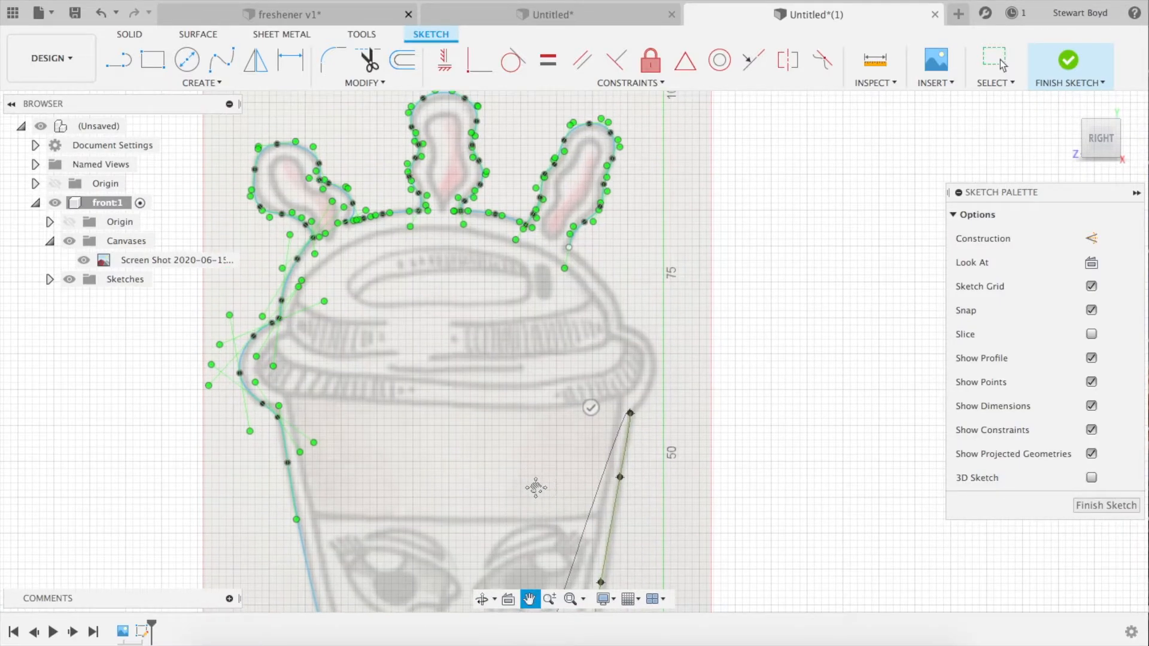
{"action": "key", "text": "Escape"}
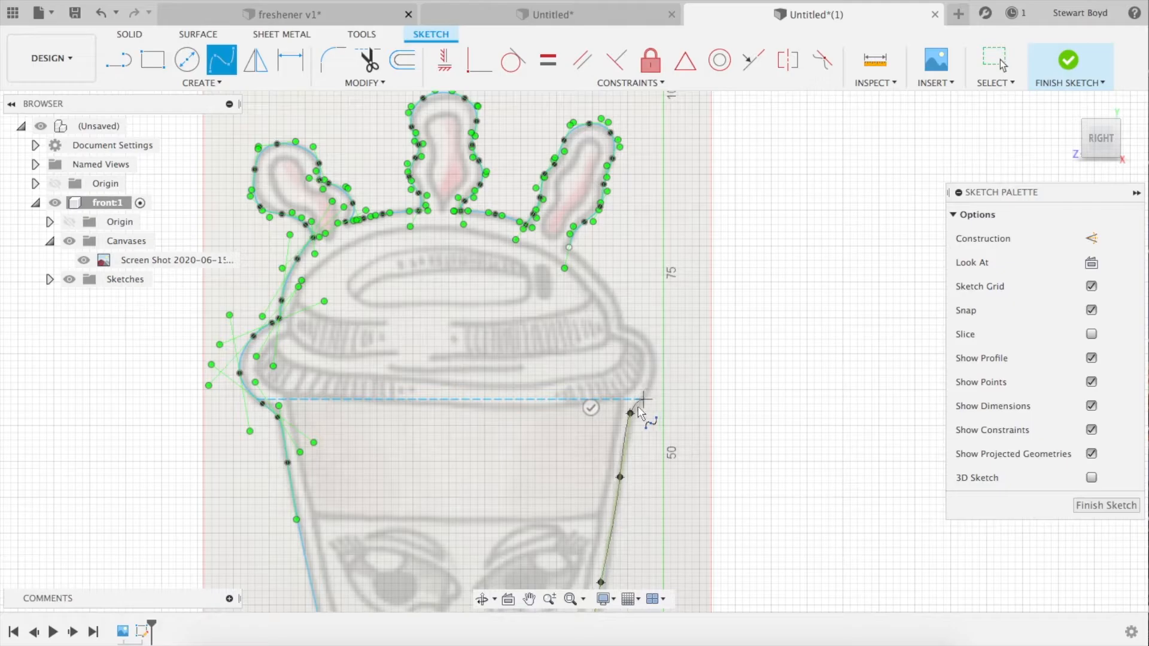
{"action": "left_click", "coordinate": [654, 381]}
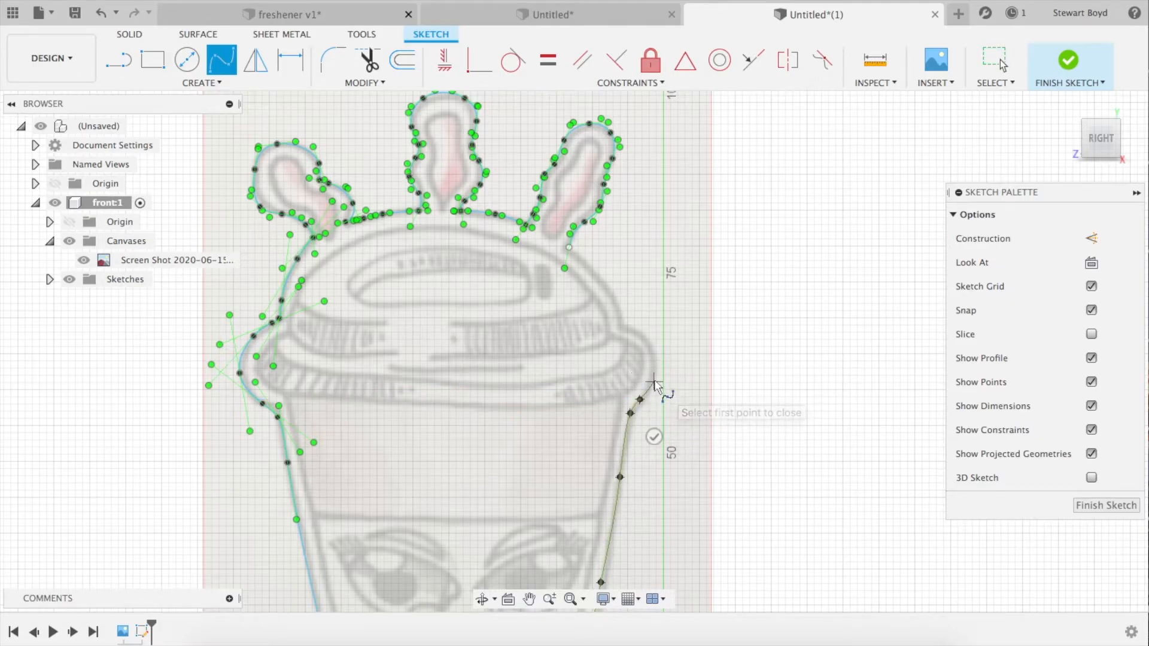
{"action": "left_click", "coordinate": [621, 327]}
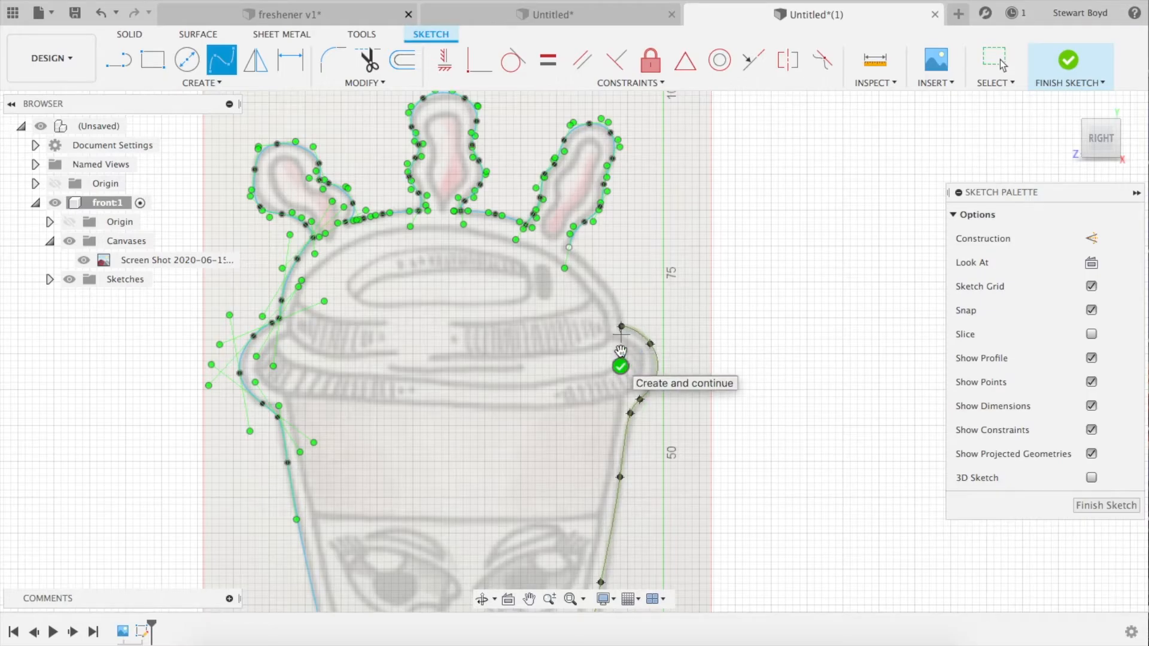
{"action": "left_click", "coordinate": [620, 356]}
Close the outline with a spline along the lid's right side up to the right ear's base and finish the sketch.
{"action": "left_click", "coordinate": [621, 327]}
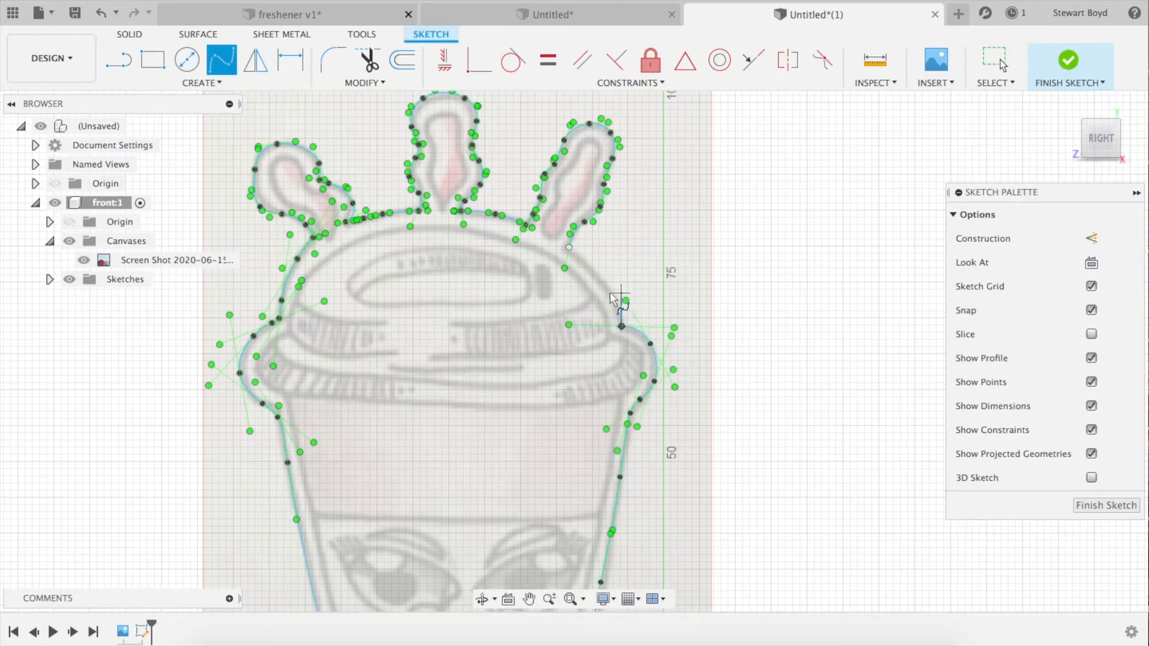
{"action": "left_click", "coordinate": [604, 287]}
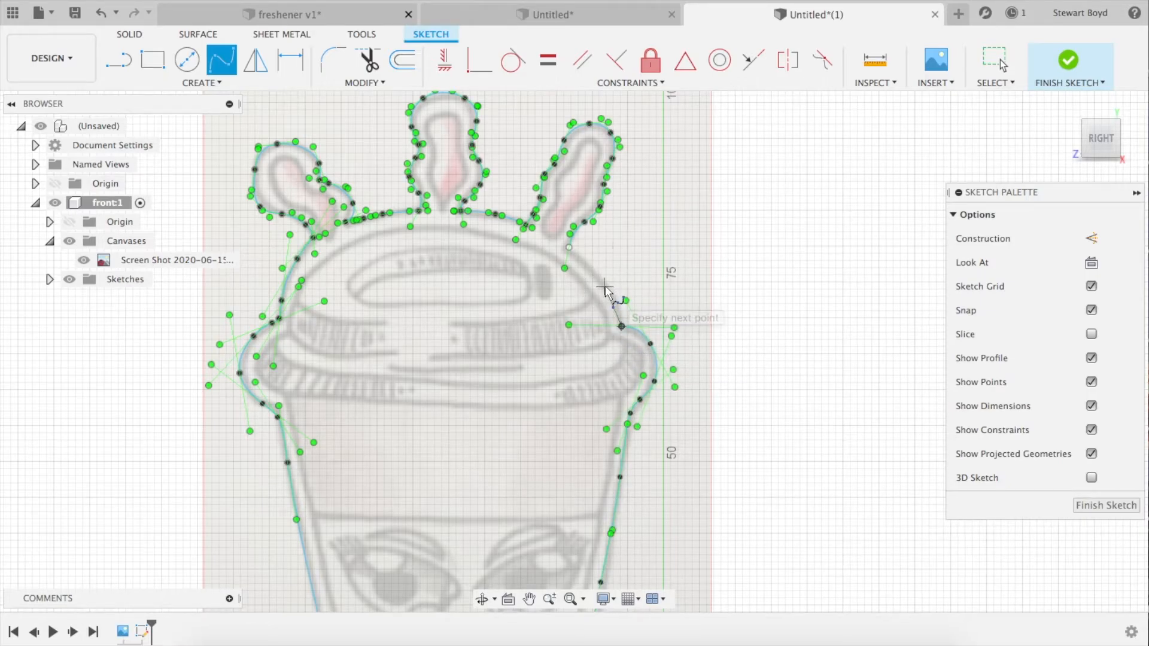
{"action": "left_click", "coordinate": [570, 248]}
{"action": "left_click", "coordinate": [1096, 505]}
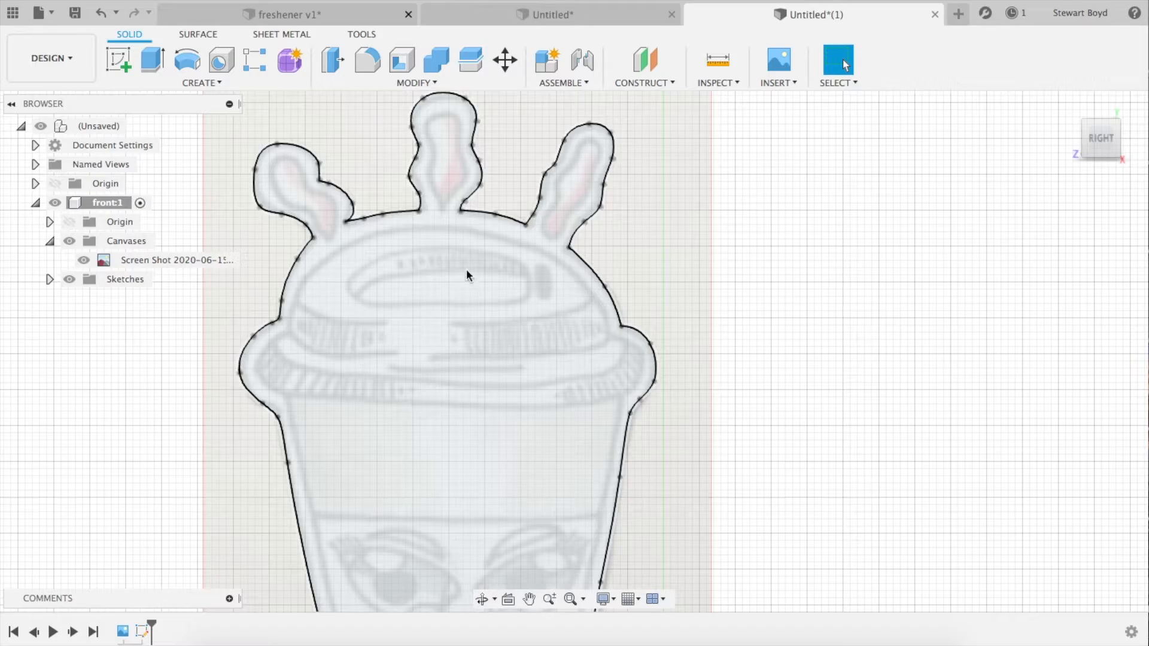
Extrude the closed cup profile 1 mm as a new body.
{"action": "left_click", "coordinate": [504, 301]}
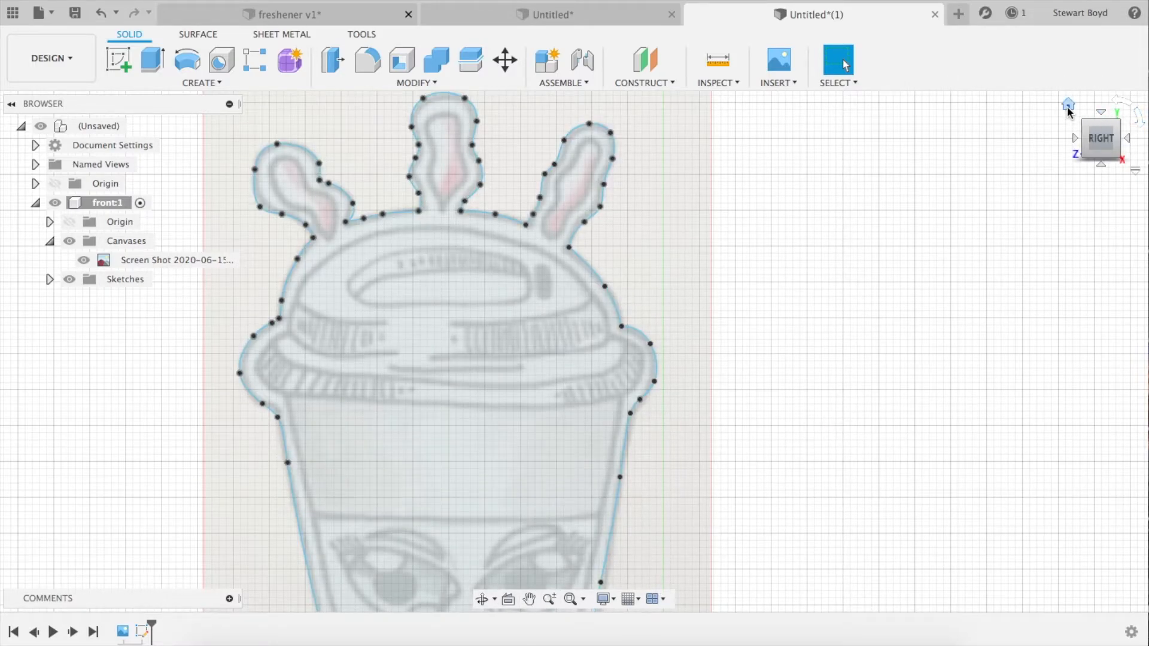
{"action": "left_click", "coordinate": [1068, 106]}
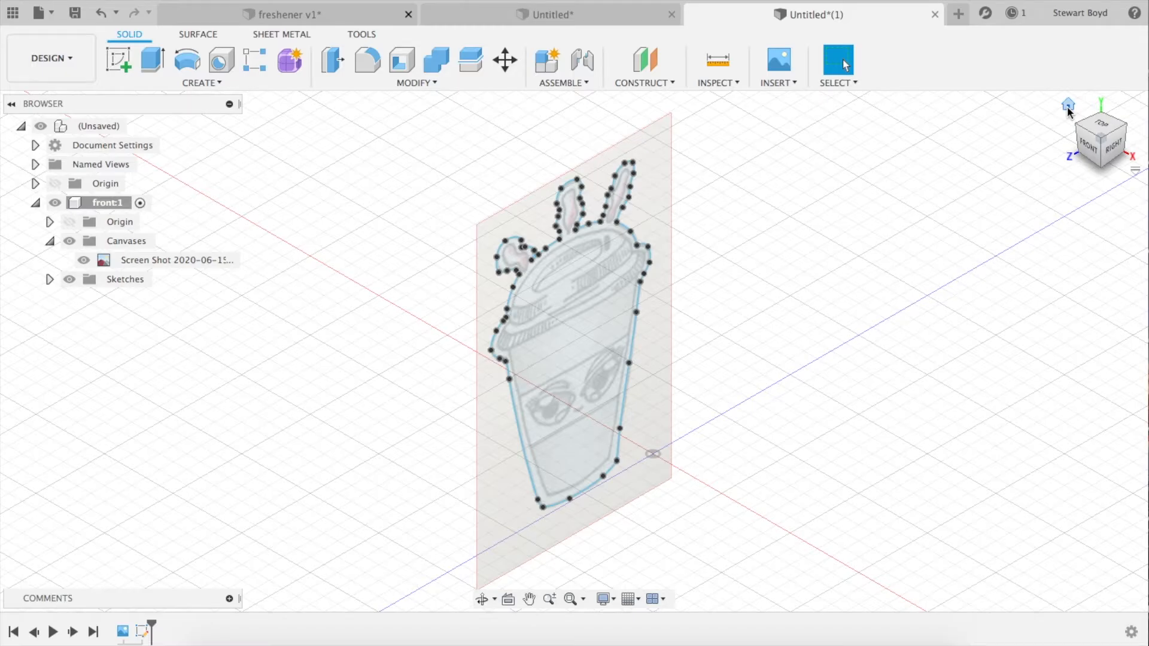
{"action": "key", "text": "e"}
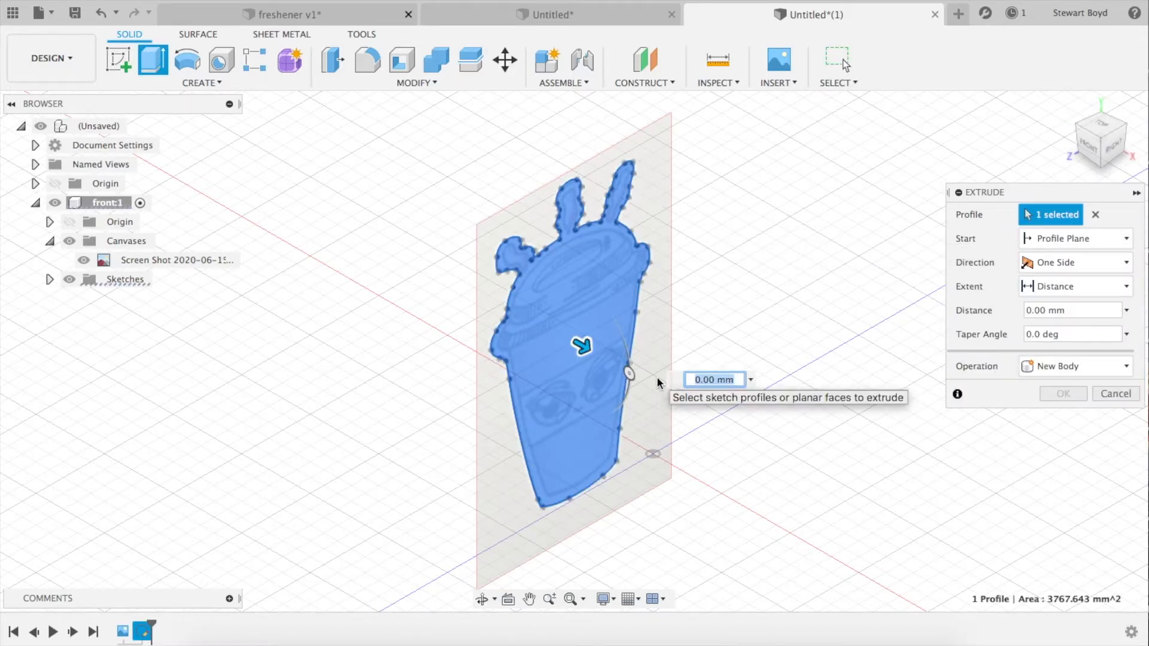
{"action": "type", "text": "1"}
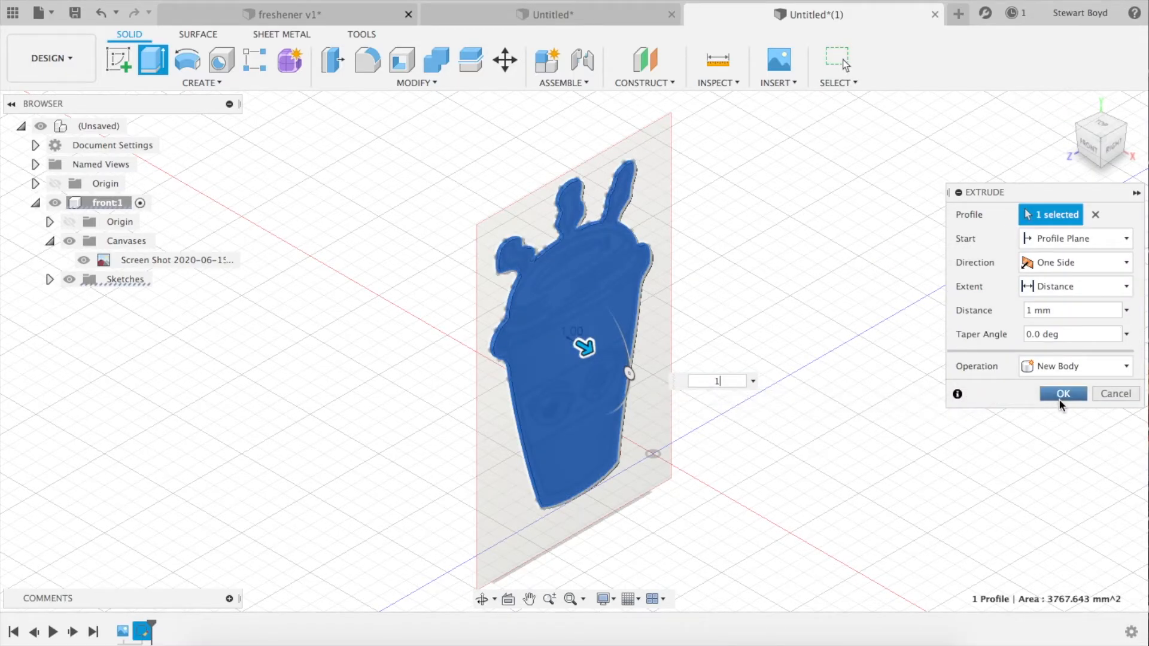
{"action": "left_click", "coordinate": [1059, 399]}
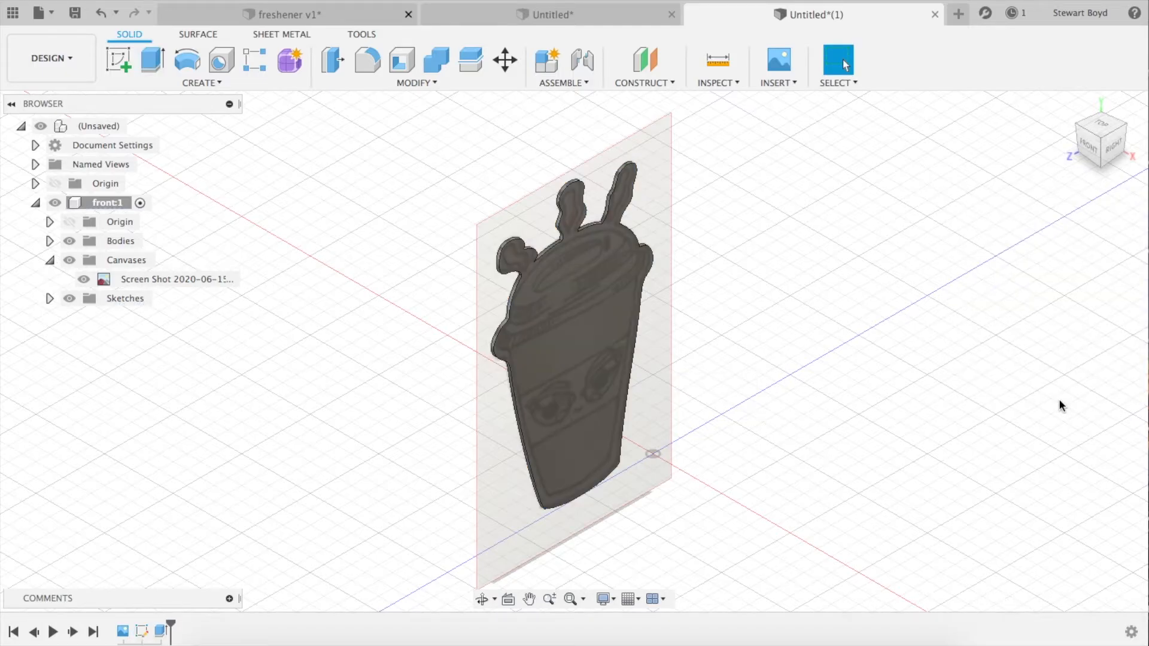
Hide the reference canvas and create a construction plane offset 2 mm from the cup body's large outer face.
{"action": "left_click", "coordinate": [70, 260]}
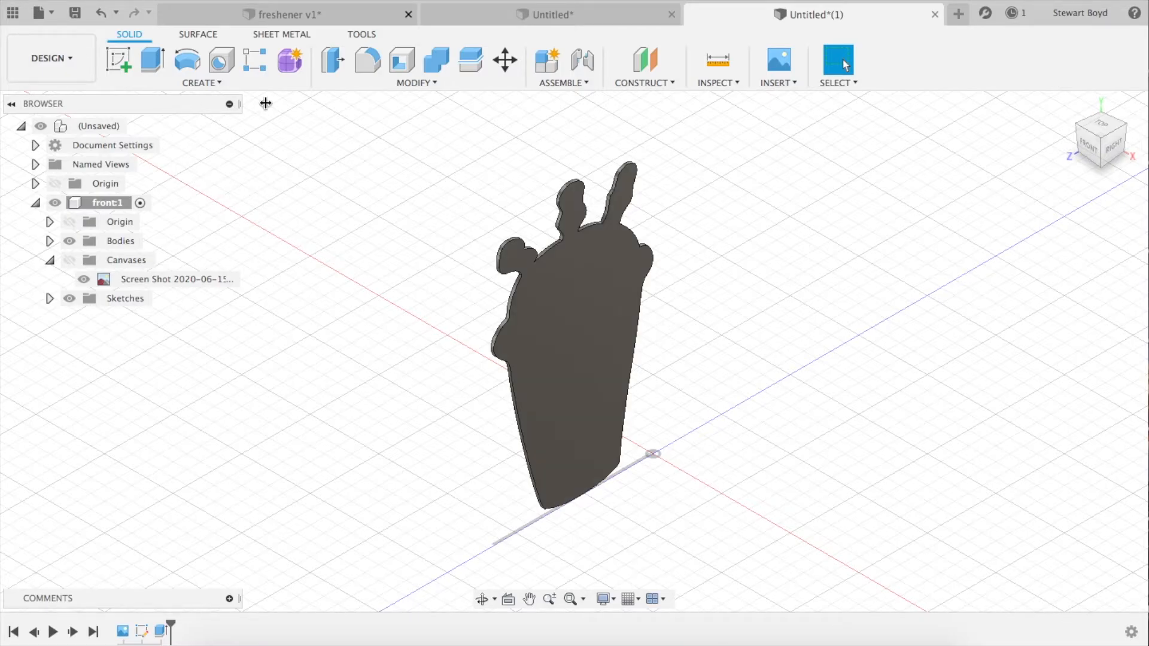
{"action": "left_click", "coordinate": [636, 59]}
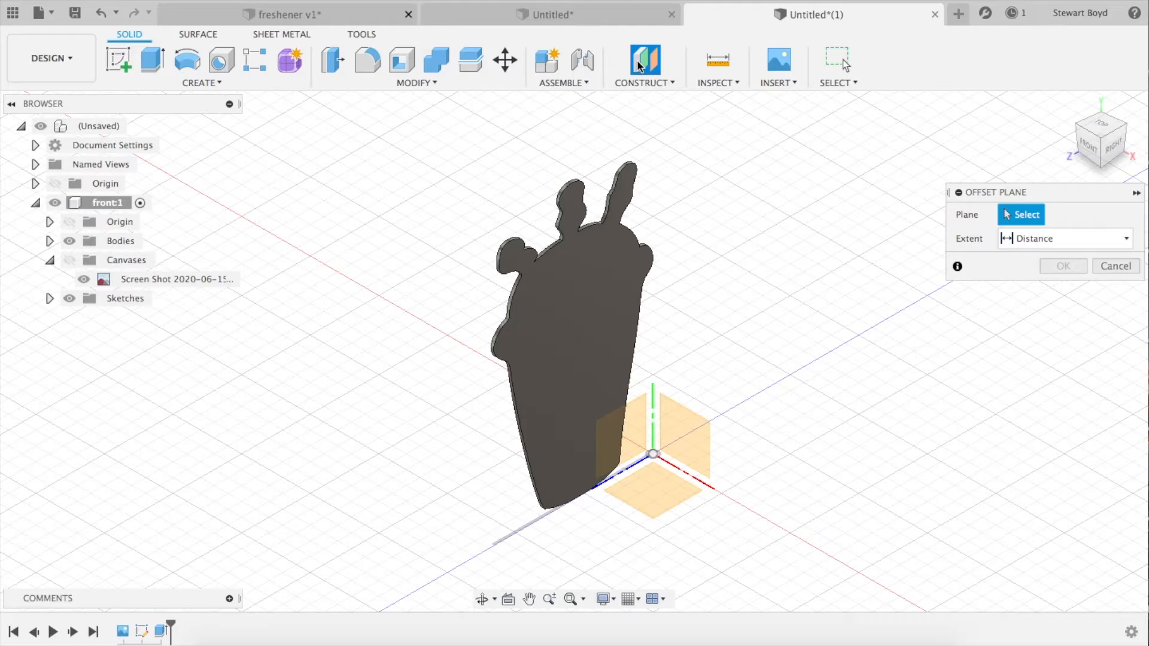
{"action": "left_click", "coordinate": [571, 317]}
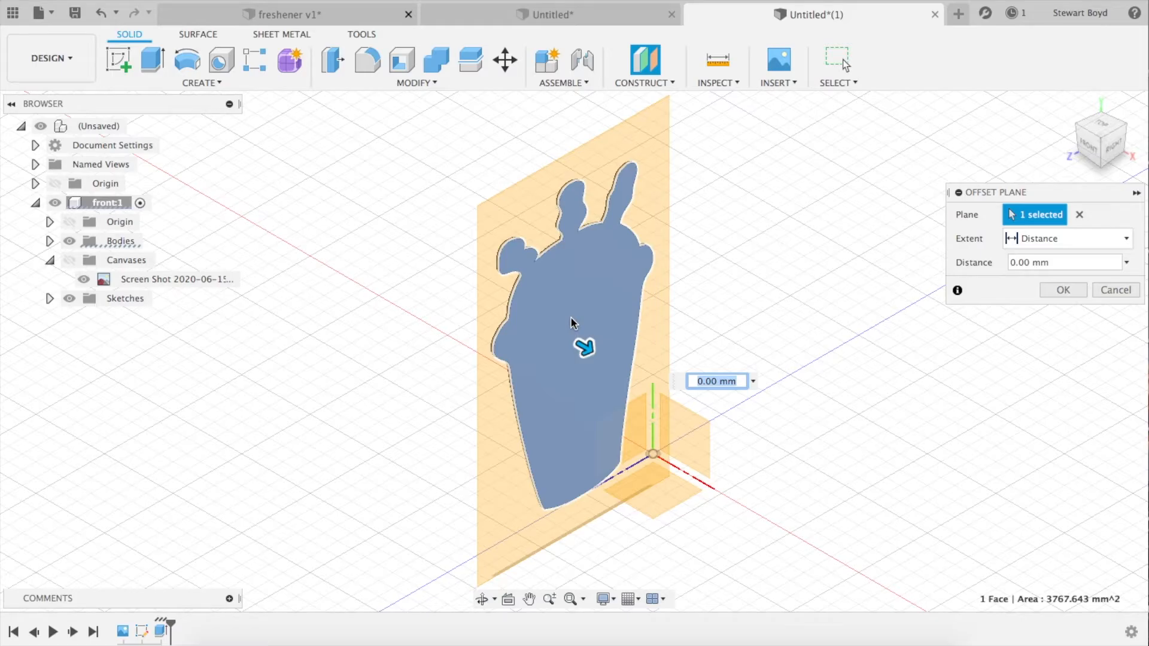
{"action": "type", "text": "2"}
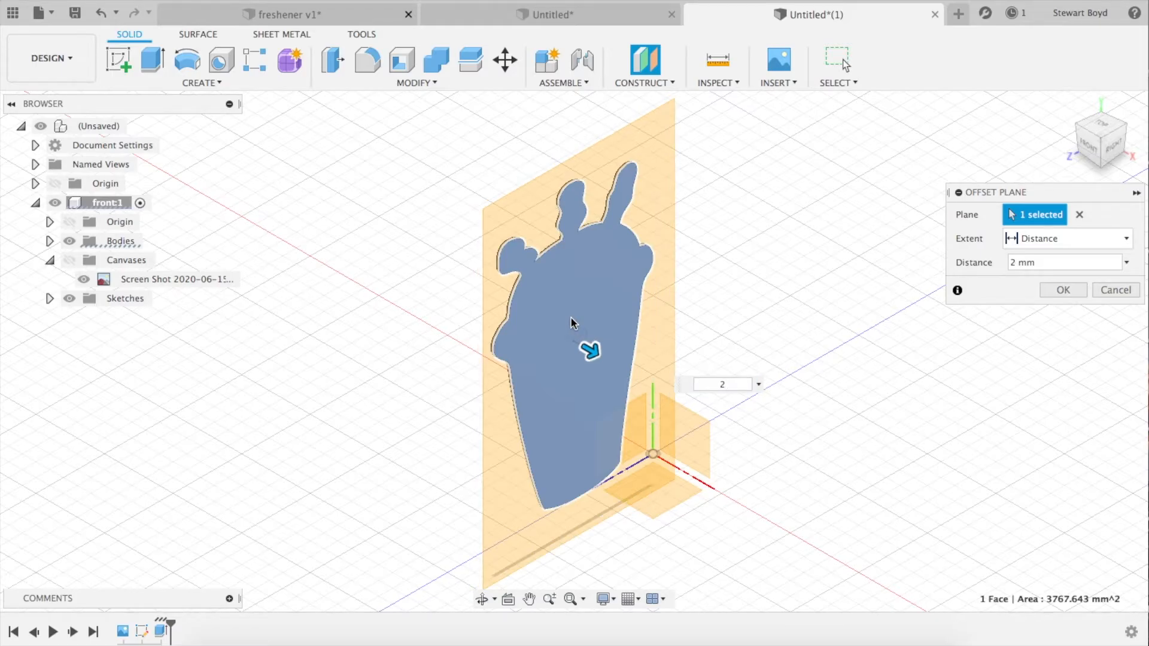
{"action": "left_click", "coordinate": [1060, 291]}
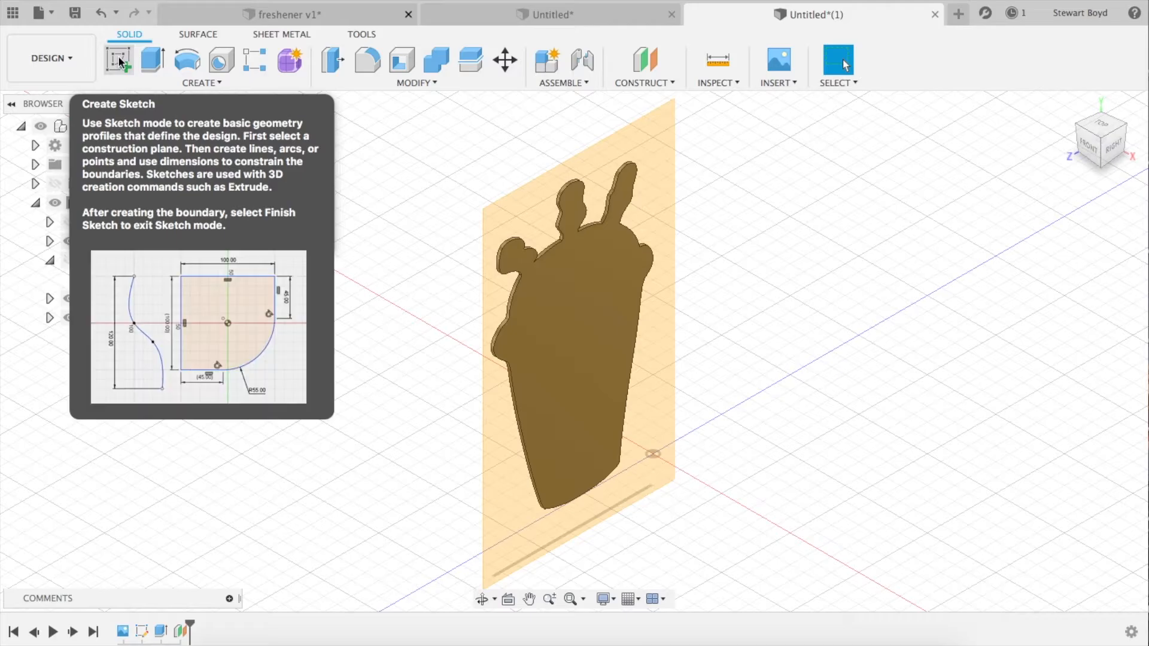
Create a sketch on the offset plane, project the cup body's face into it as linked geometry, and finish the sketch.
{"action": "left_click", "coordinate": [119, 59]}
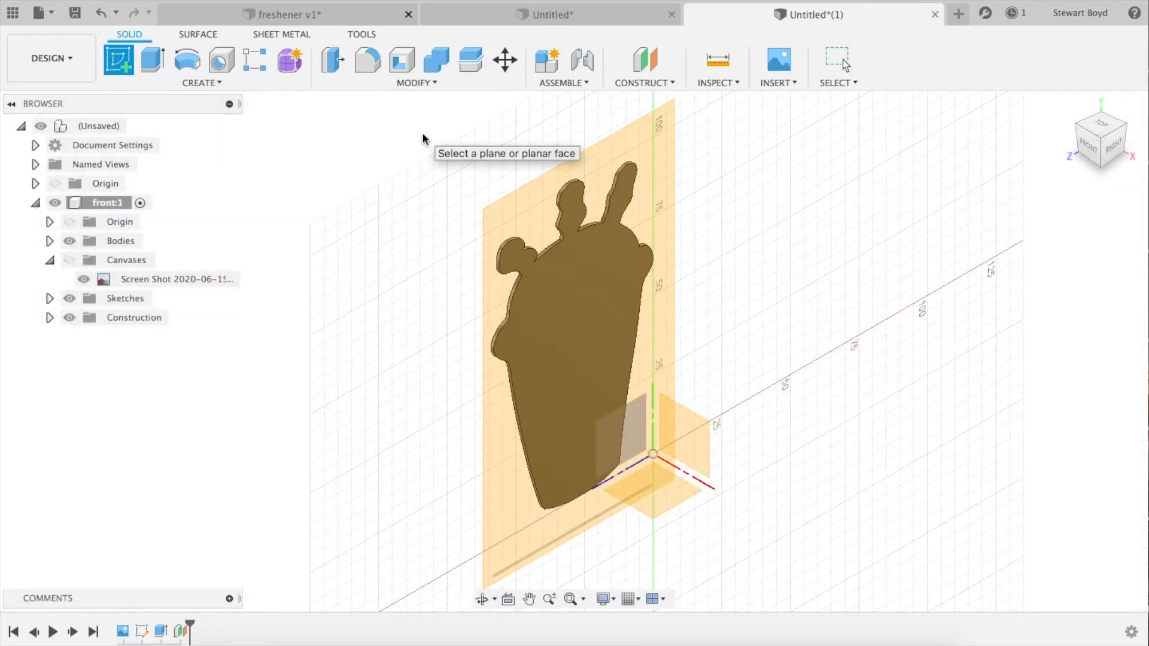
{"action": "left_click", "coordinate": [540, 182]}
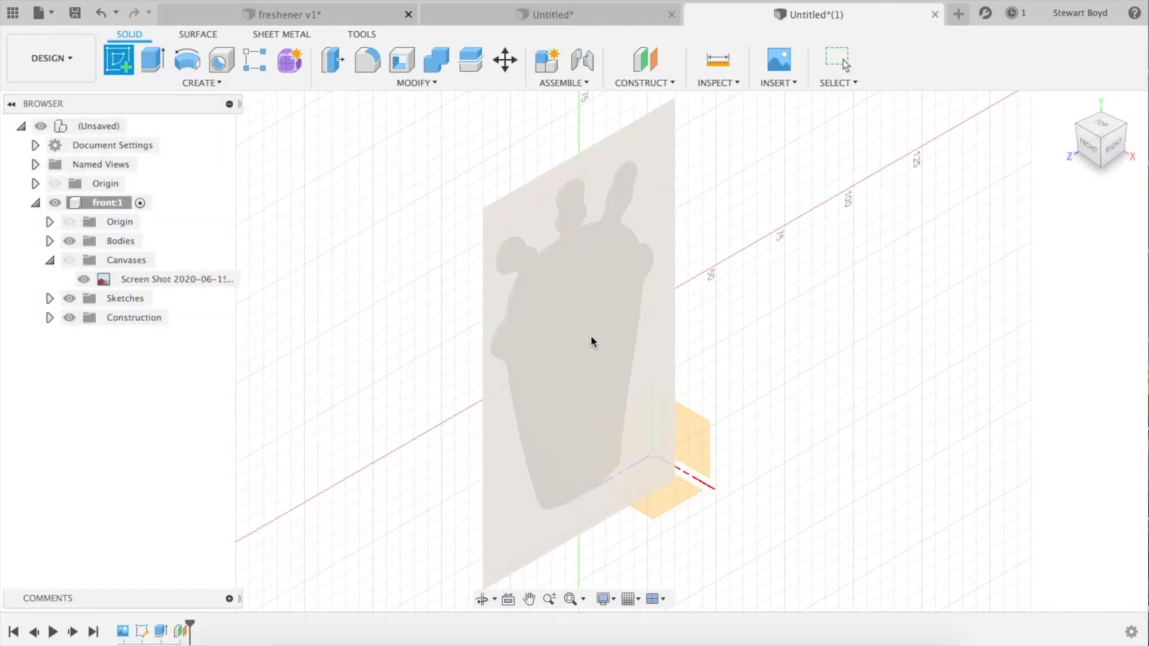
{"action": "left_click", "coordinate": [651, 367]}
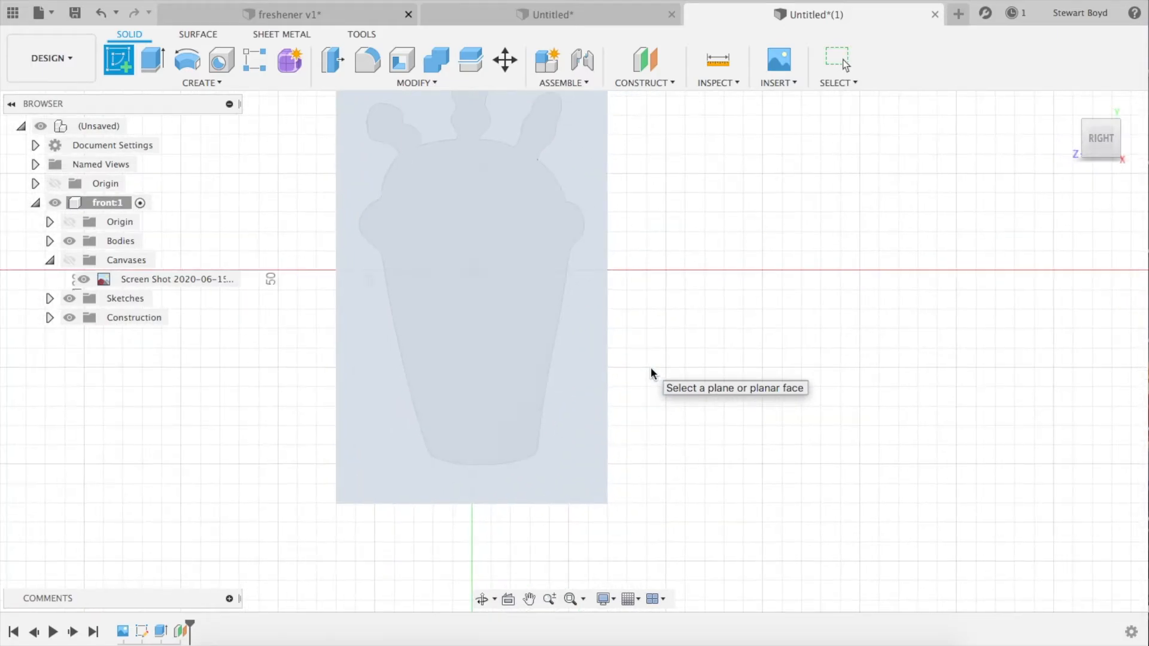
{"action": "left_click", "coordinate": [193, 82]}
{"action": "mouse_move", "coordinate": [144, 354]}
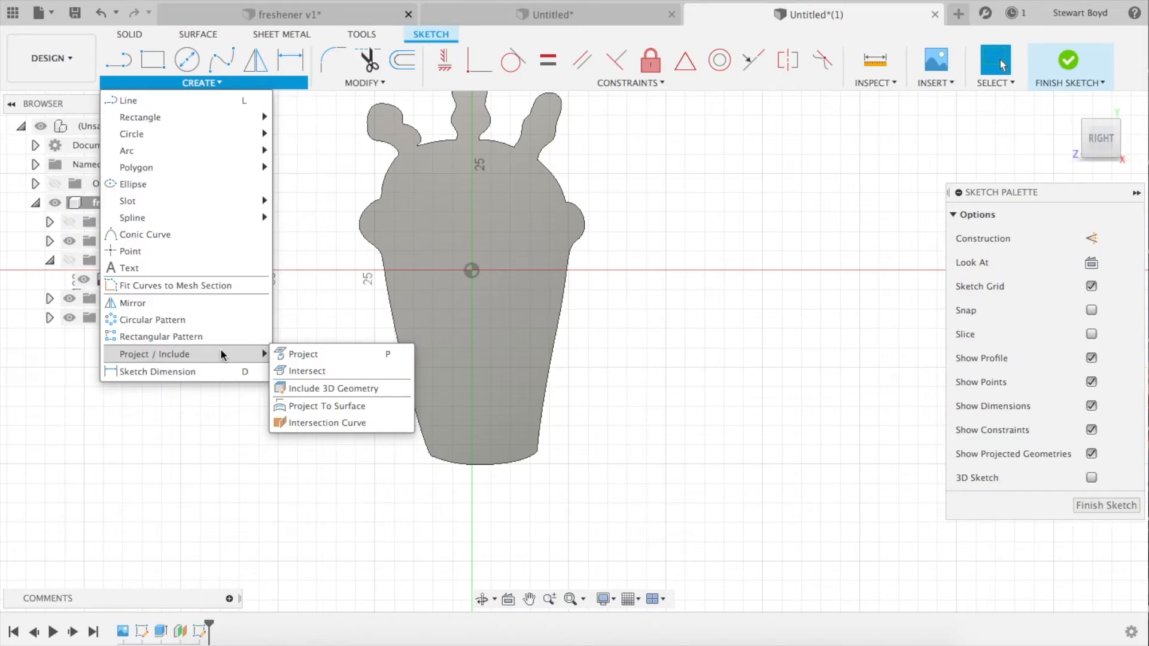
{"action": "left_click", "coordinate": [315, 354]}
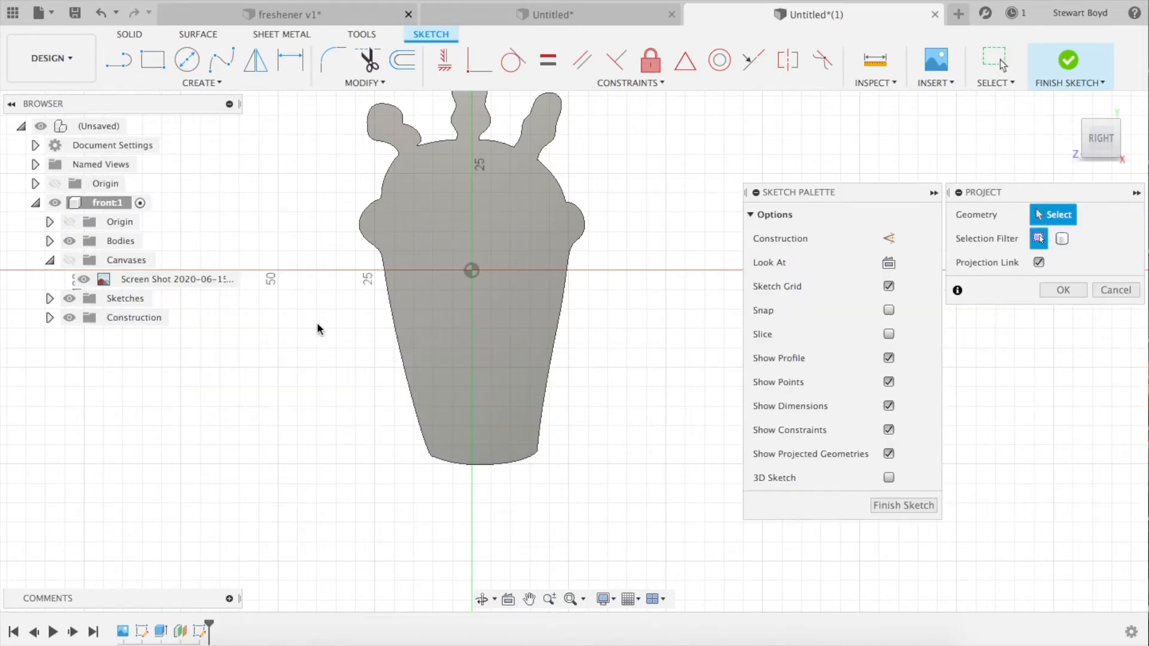
{"action": "left_click", "coordinate": [457, 209]}
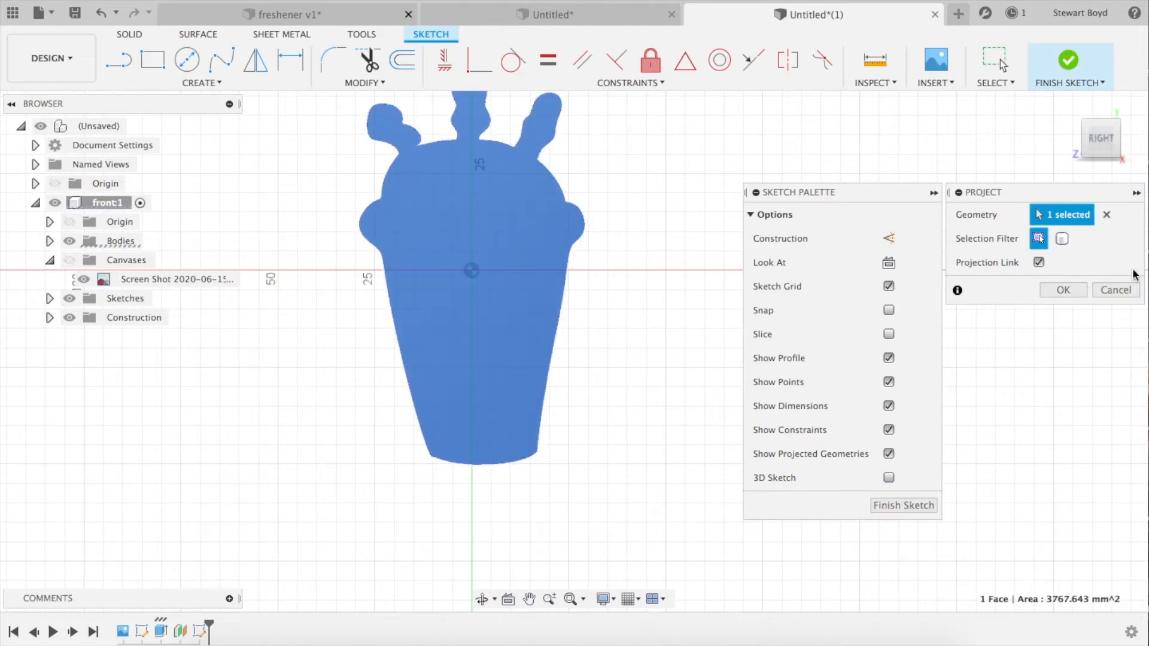
{"action": "left_click", "coordinate": [1063, 289]}
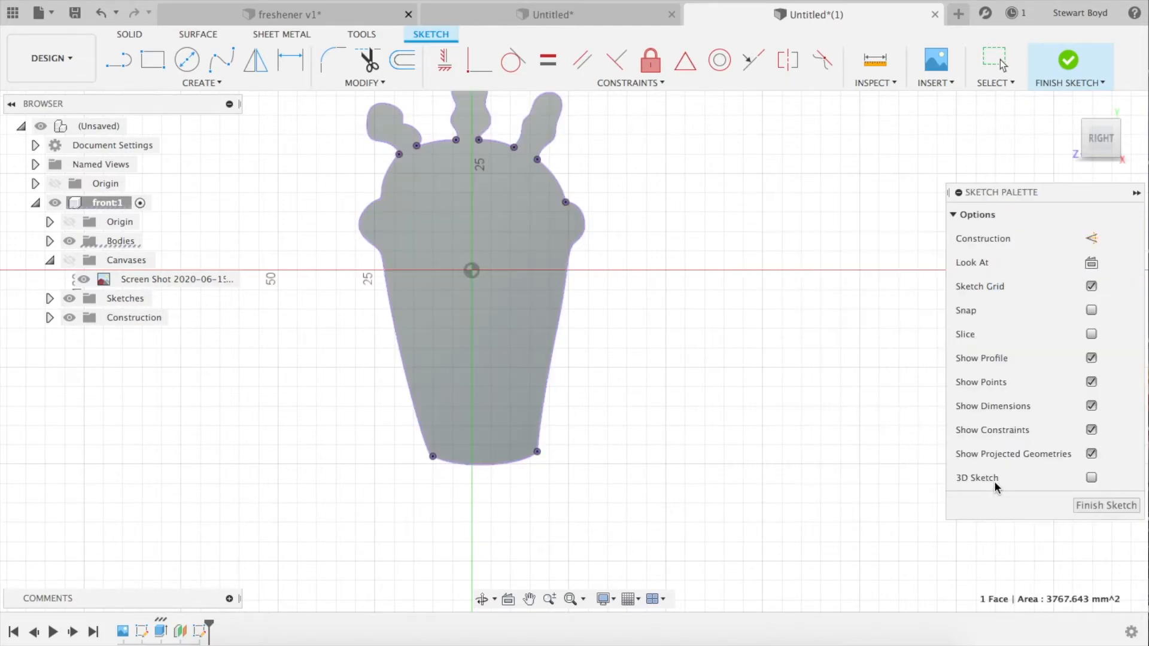
{"action": "left_click", "coordinate": [1104, 505]}
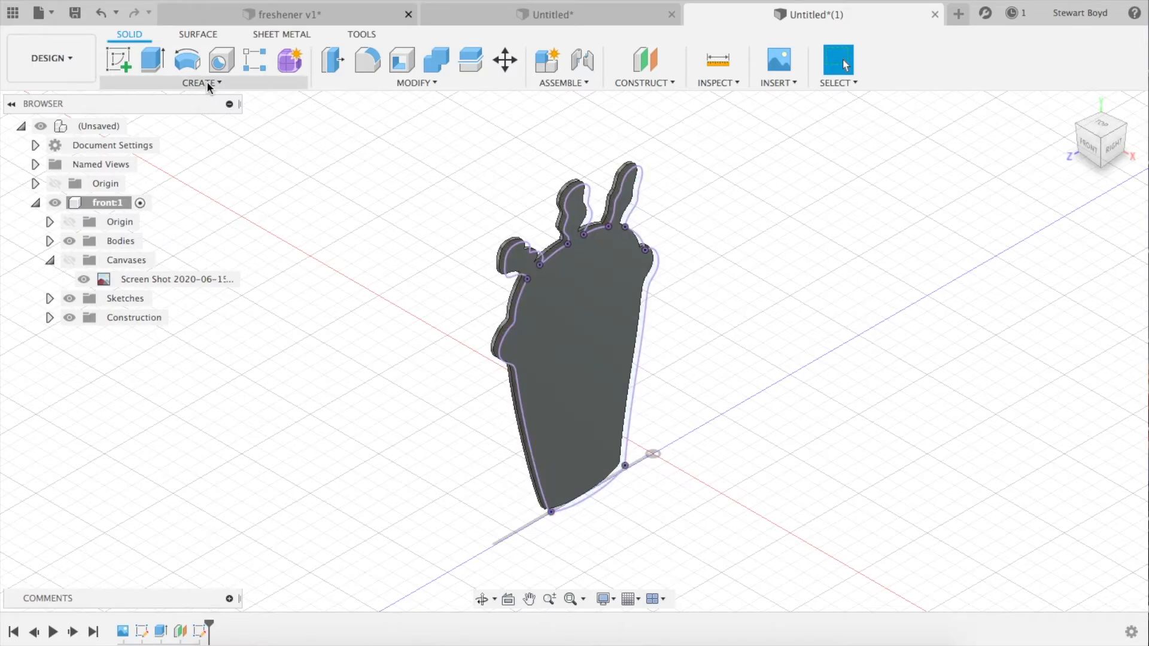
Extrude the projected cup profile 1 mm as a second, separate body.
{"action": "key", "text": "e"}
{"action": "type", "text": "1"}
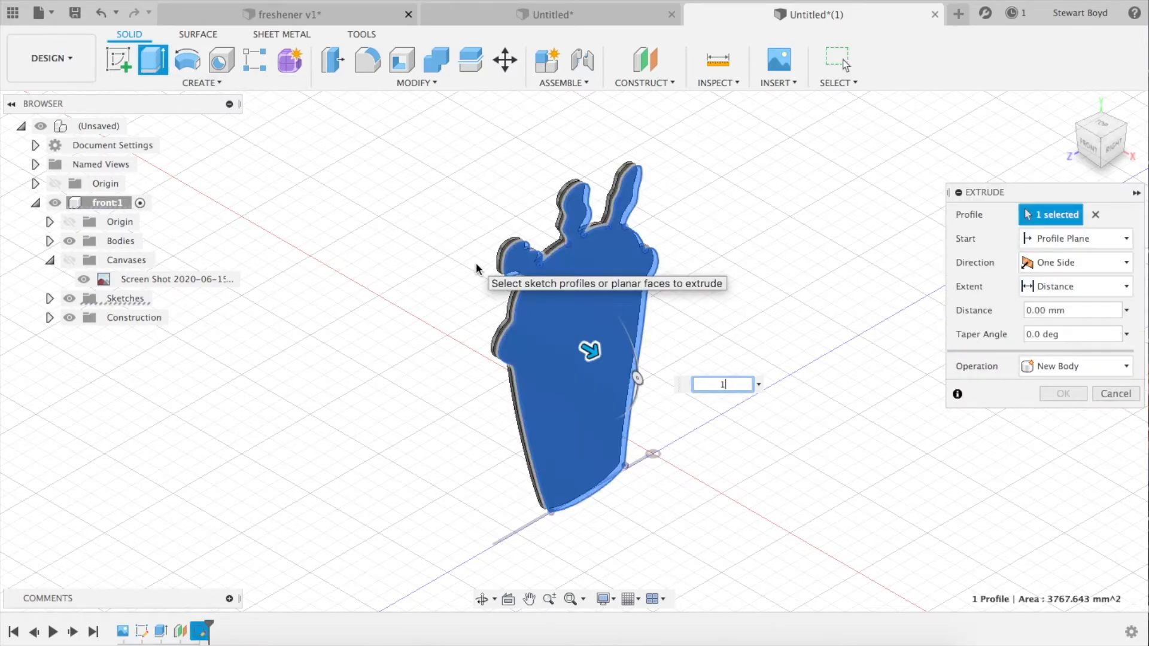
{"action": "key", "text": "Return"}
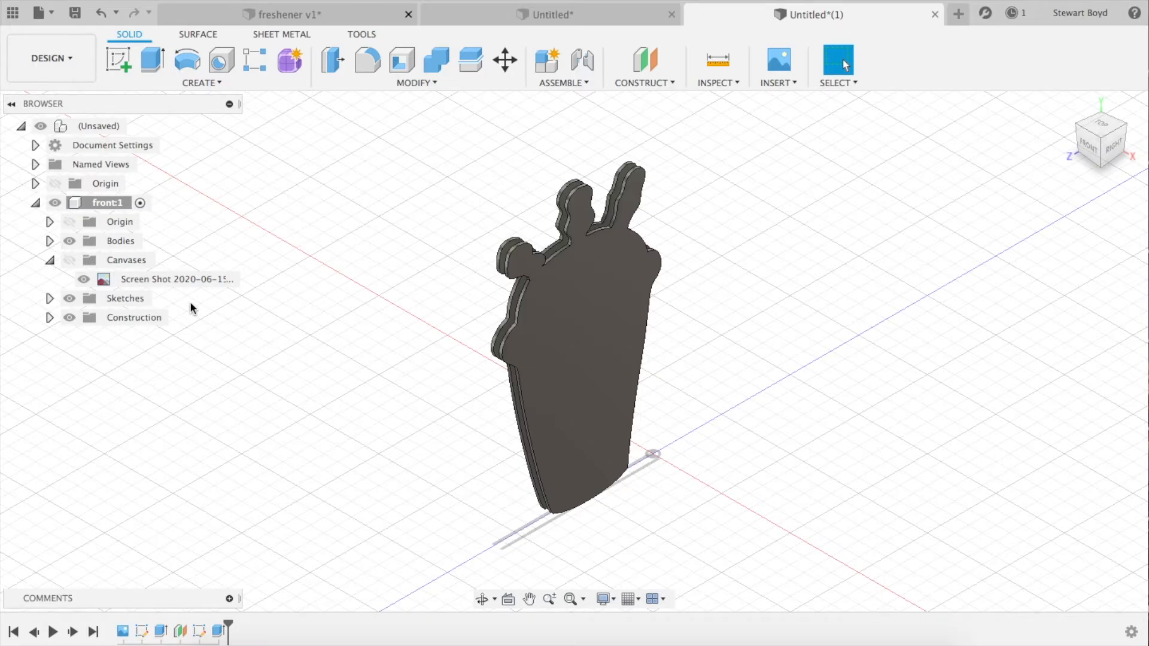
Activate the top-level assembly and create an empty, active component named "supports" in it.
{"action": "left_click", "coordinate": [481, 599]}
{"action": "left_click_drag", "start_coordinate": [555, 338], "coordinate": [581, 326]}
{"action": "key", "text": "Escape"}
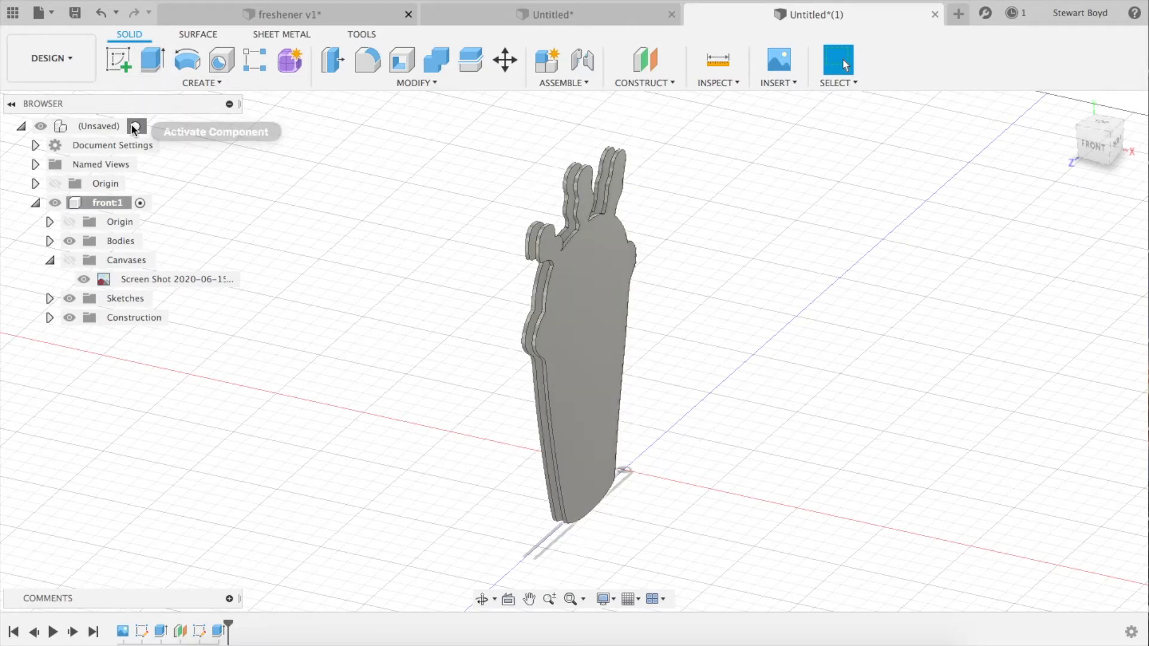
{"action": "left_click", "coordinate": [132, 125]}
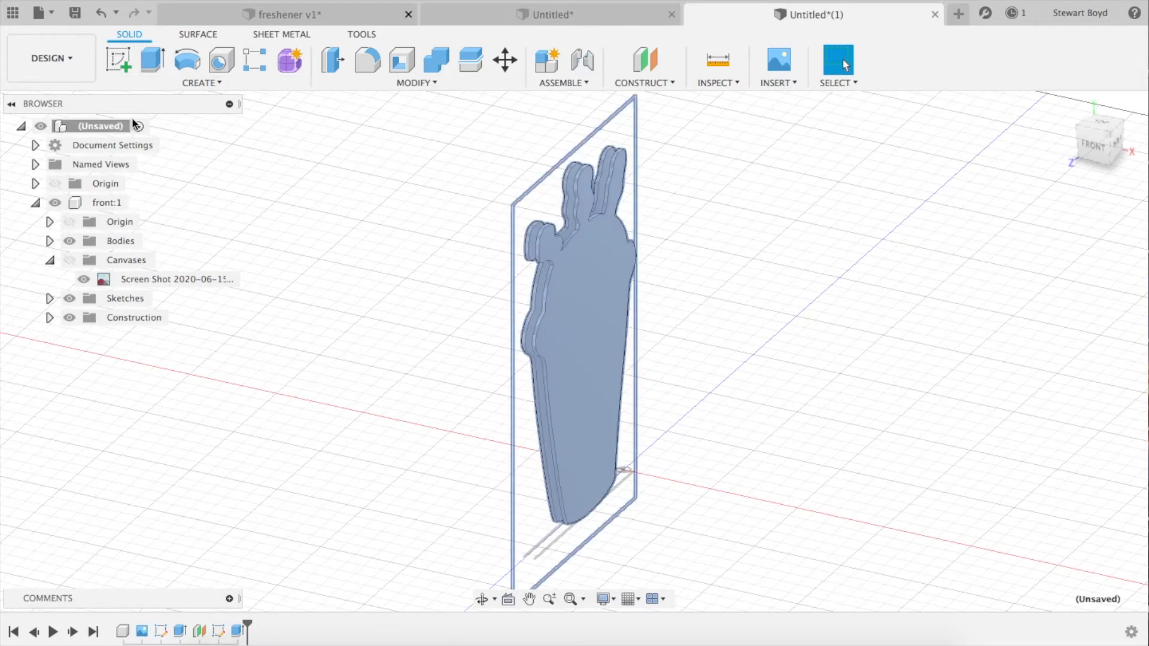
{"action": "left_click", "coordinate": [161, 83]}
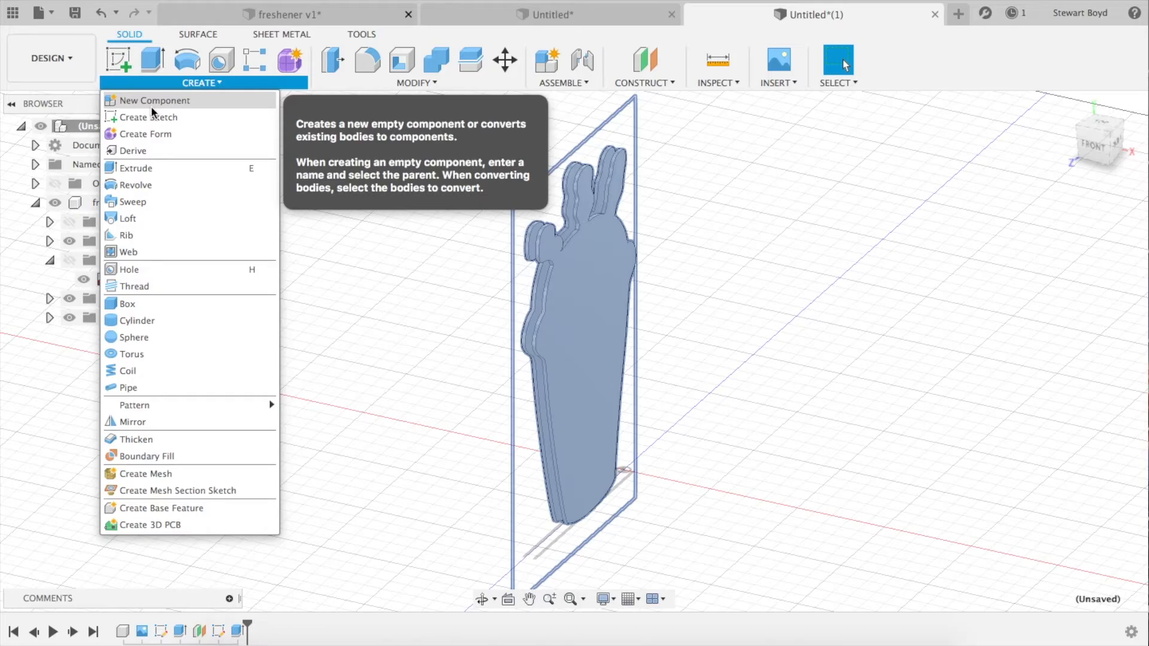
{"action": "left_click", "coordinate": [153, 108]}
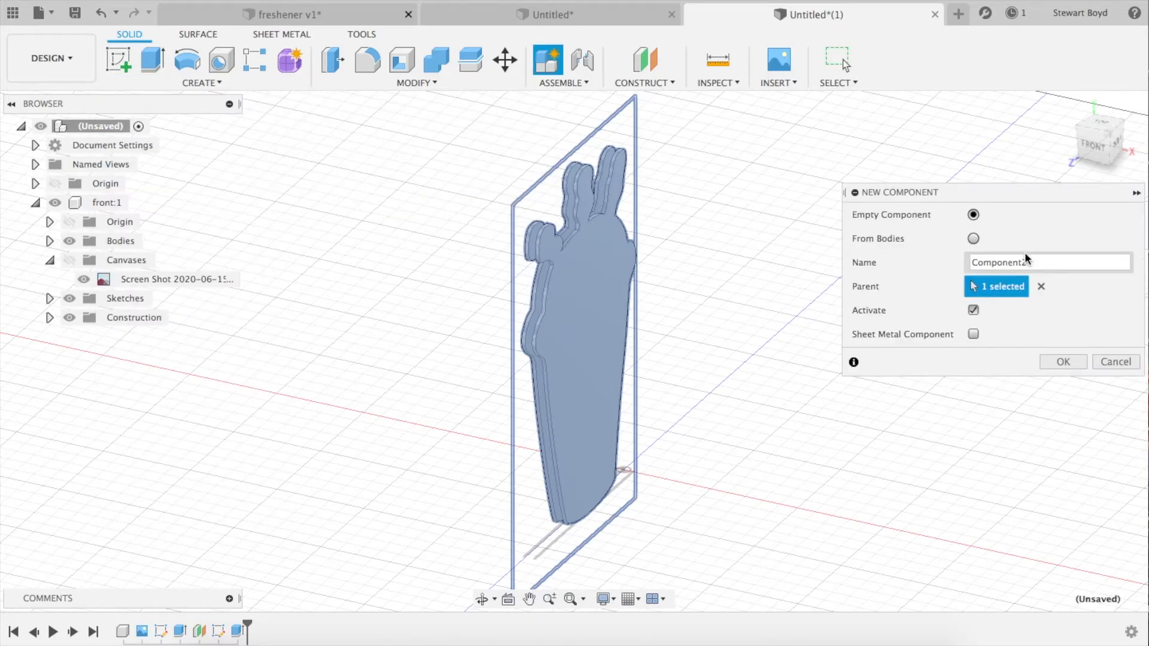
{"action": "double_click", "coordinate": [1039, 265]}
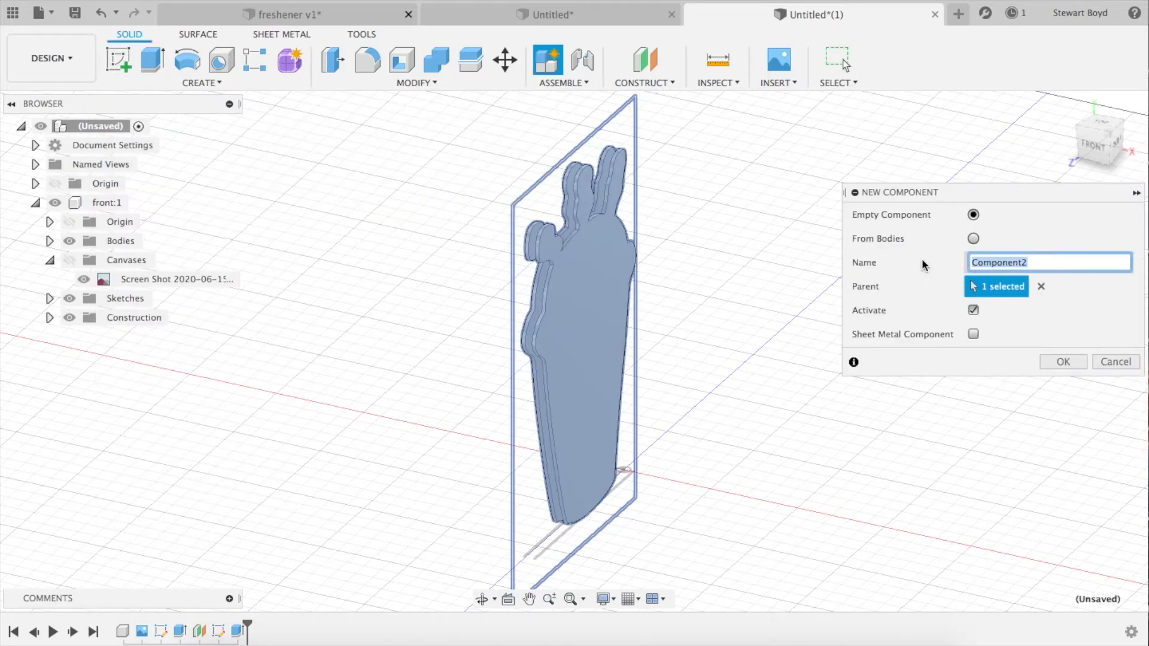
{"action": "type", "text": "supports"}
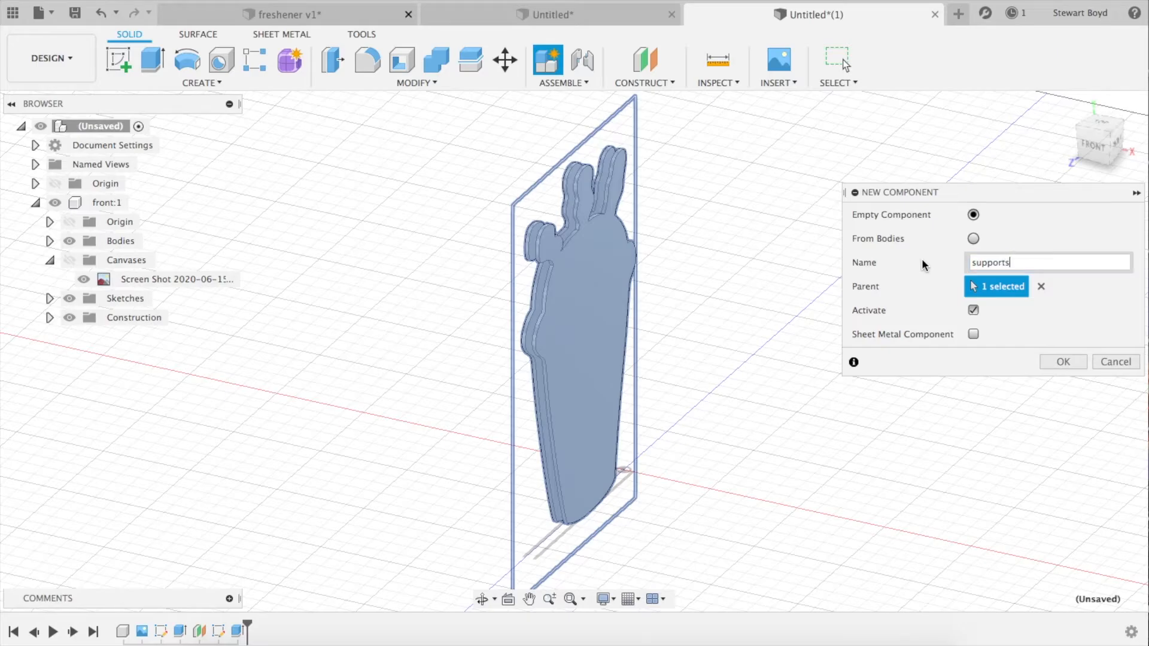
{"action": "key", "text": "Return"}
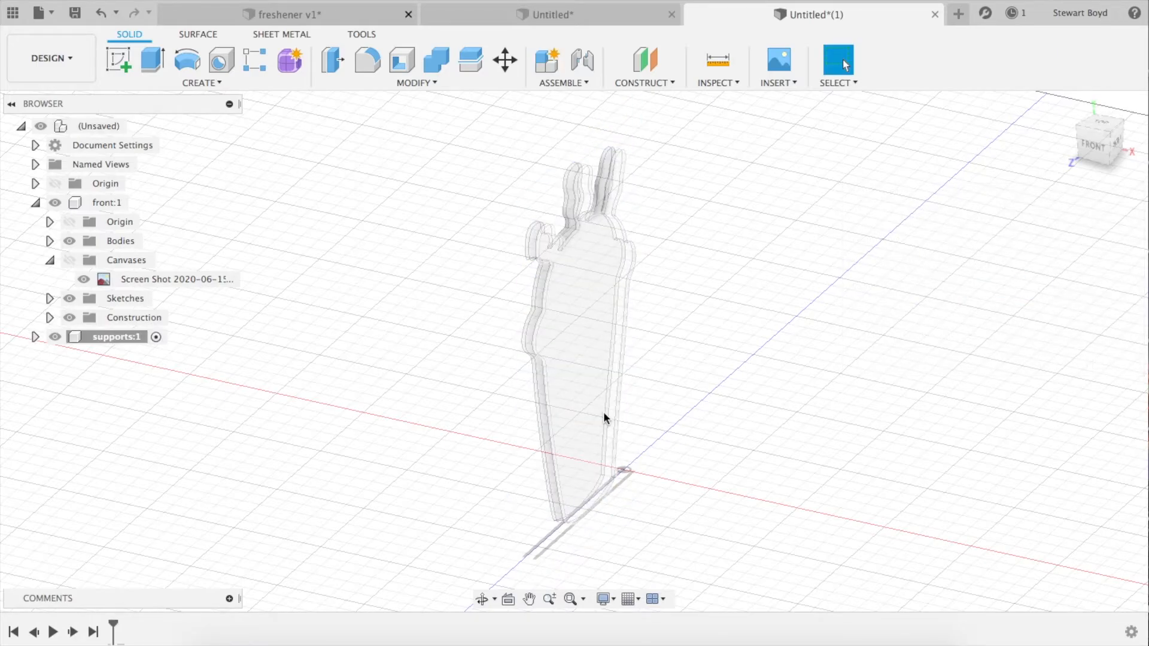
Sketch a circle about 15 mm in diameter on a cup plate's inner face, near the cup's upper side edge, and finish the sketch.
{"action": "left_click", "coordinate": [550, 603]}
{"action": "left_click_drag", "start_coordinate": [583, 426], "coordinate": [577, 472]}
{"action": "key", "text": "Escape"}
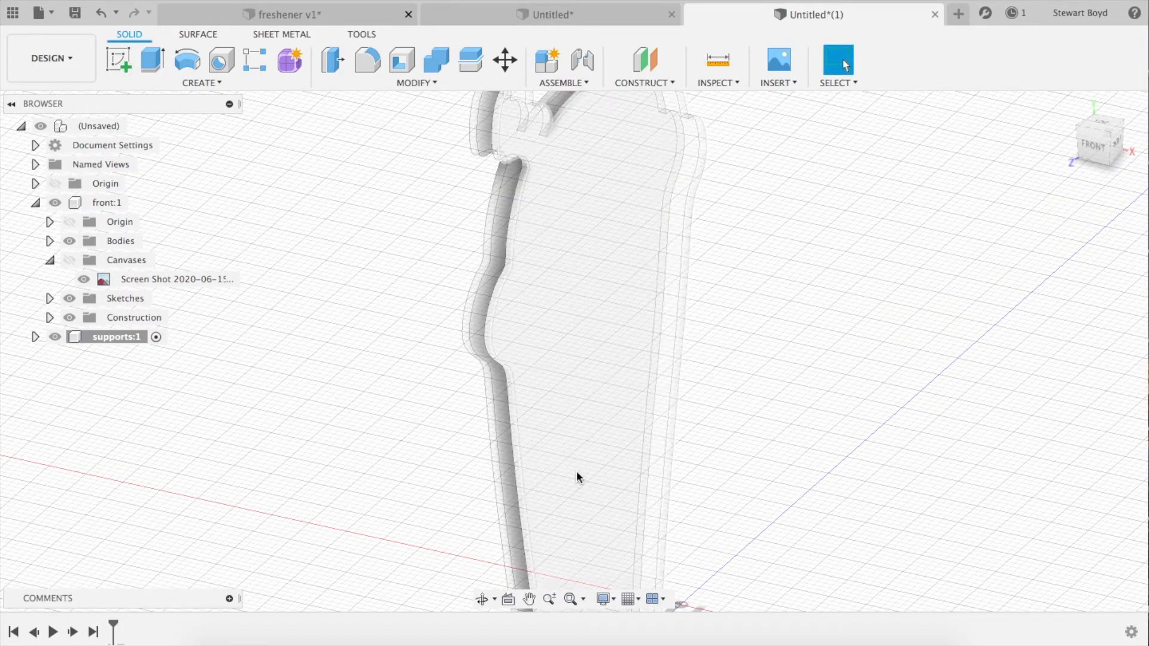
{"action": "left_click", "coordinate": [120, 58]}
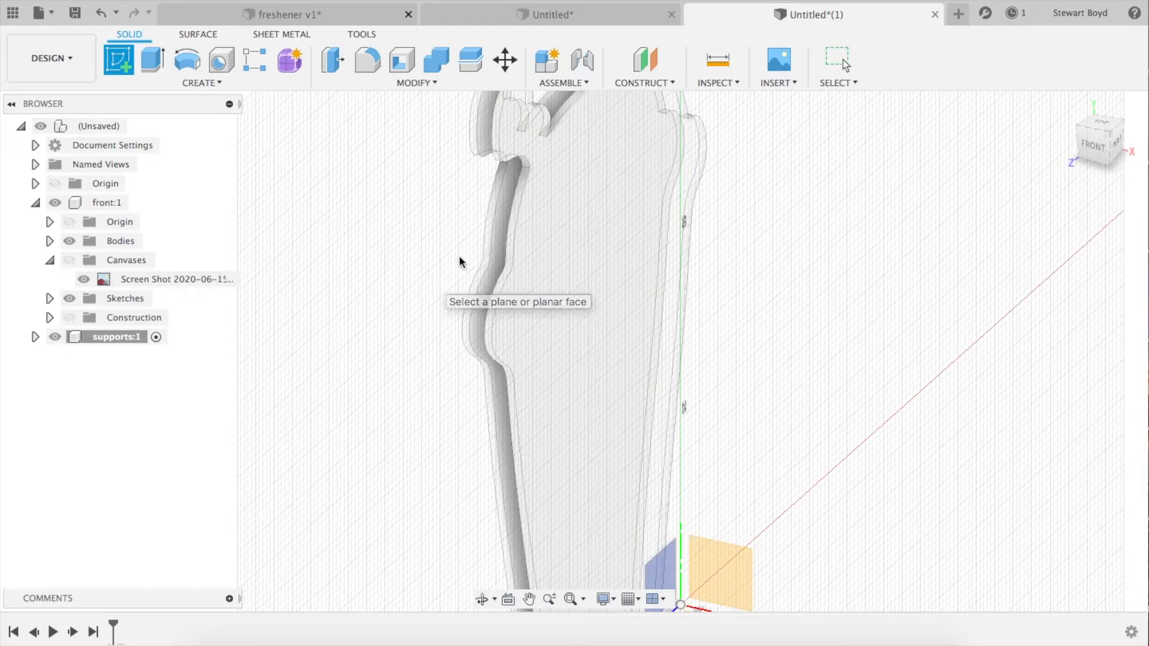
{"action": "left_click", "coordinate": [510, 190]}
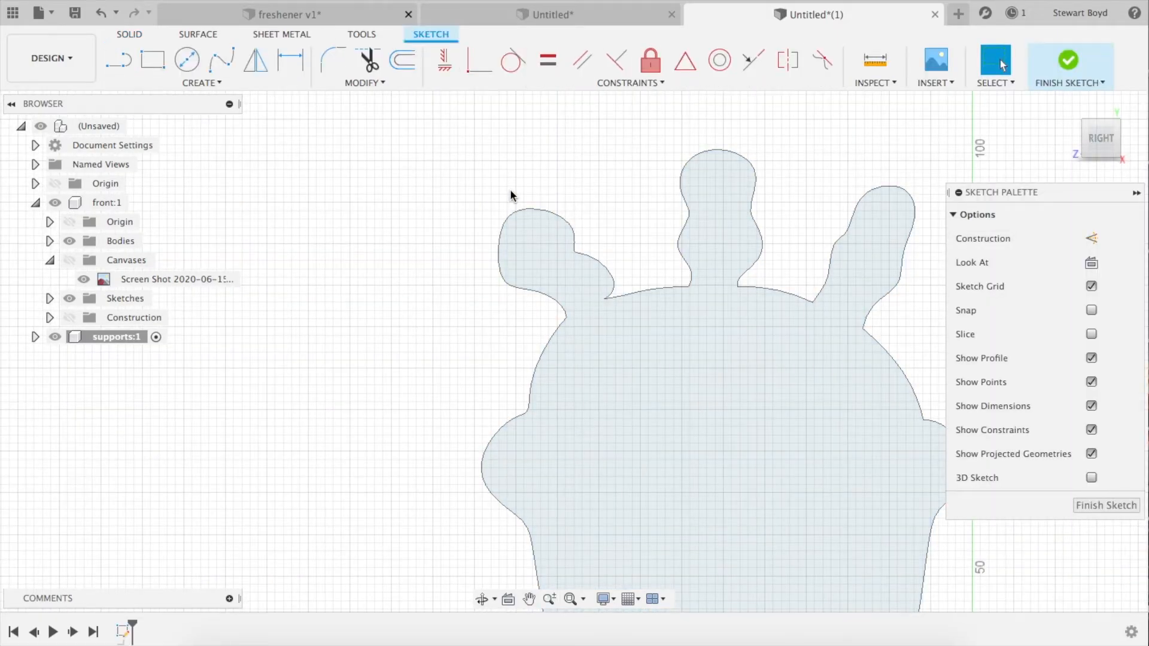
{"action": "key", "text": "c"}
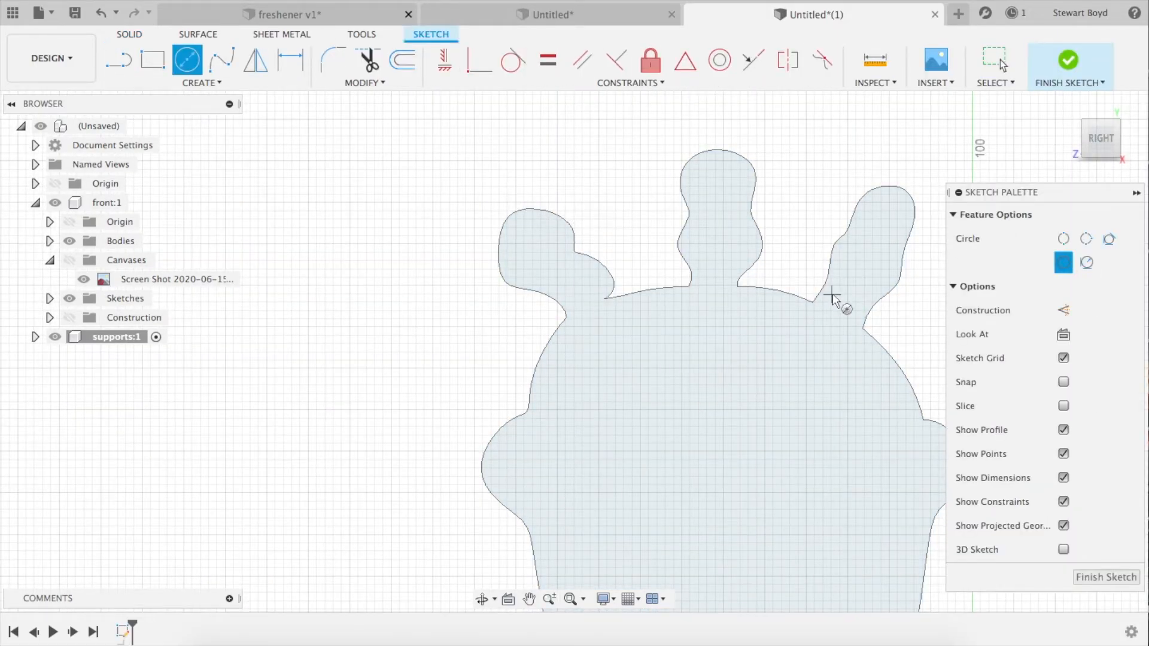
{"action": "left_click", "coordinate": [616, 397]}
{"action": "left_click", "coordinate": [555, 414]}
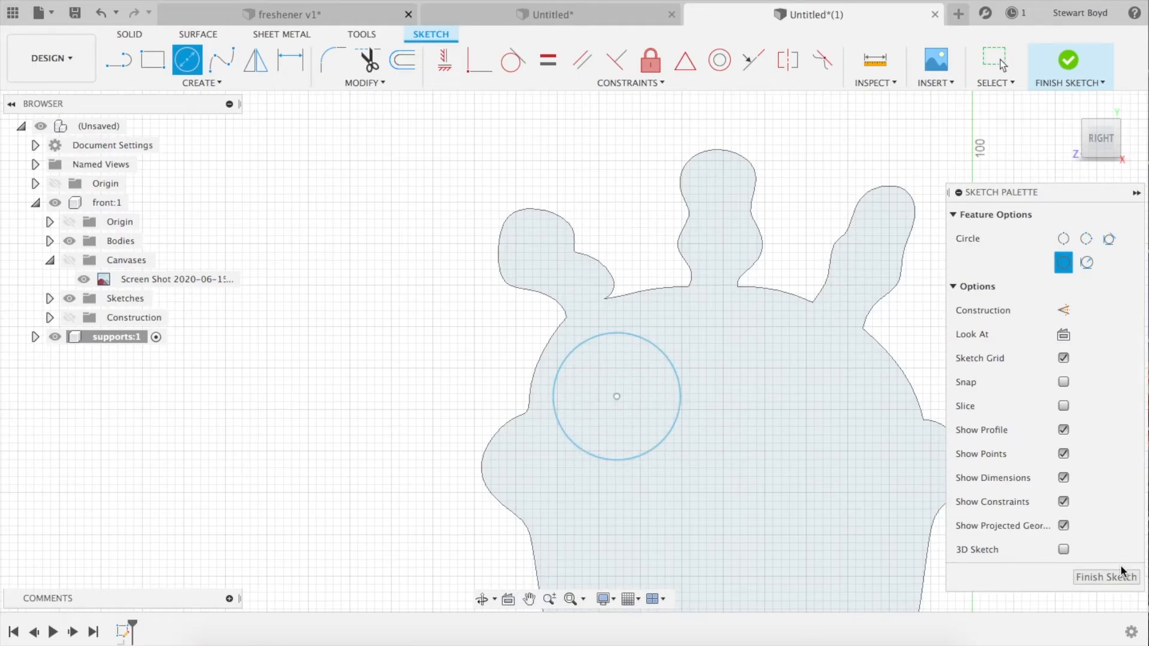
{"action": "left_click", "coordinate": [1105, 577]}
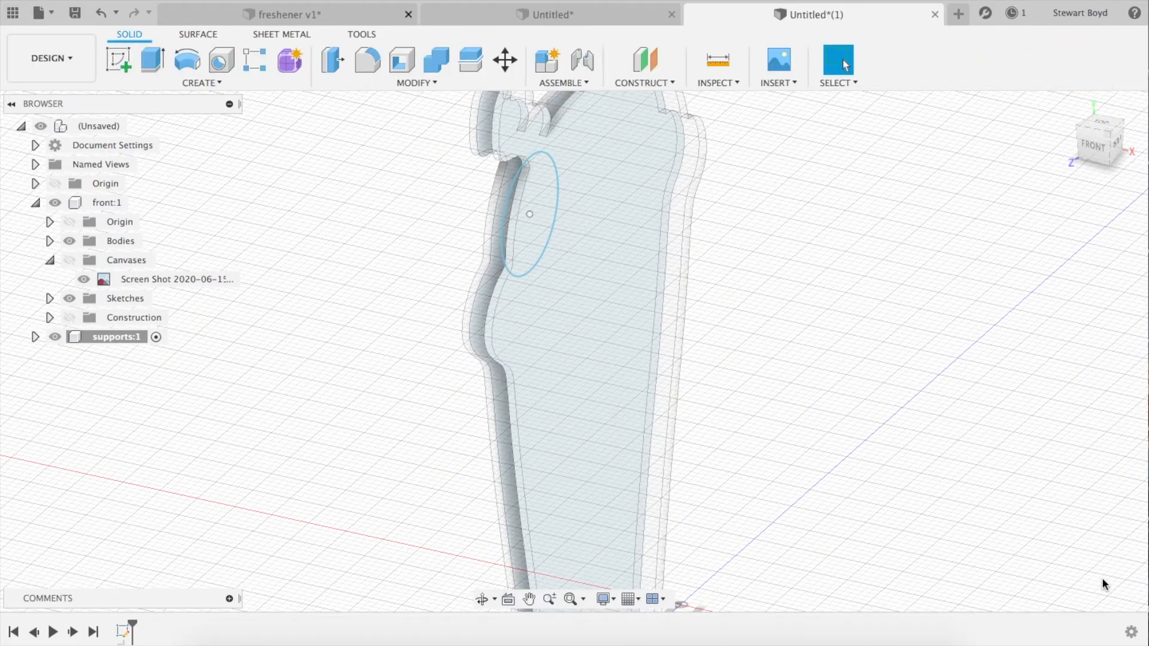
Extrude the circle 2 mm as a new body between the two cup plates.
{"action": "key", "text": "e"}
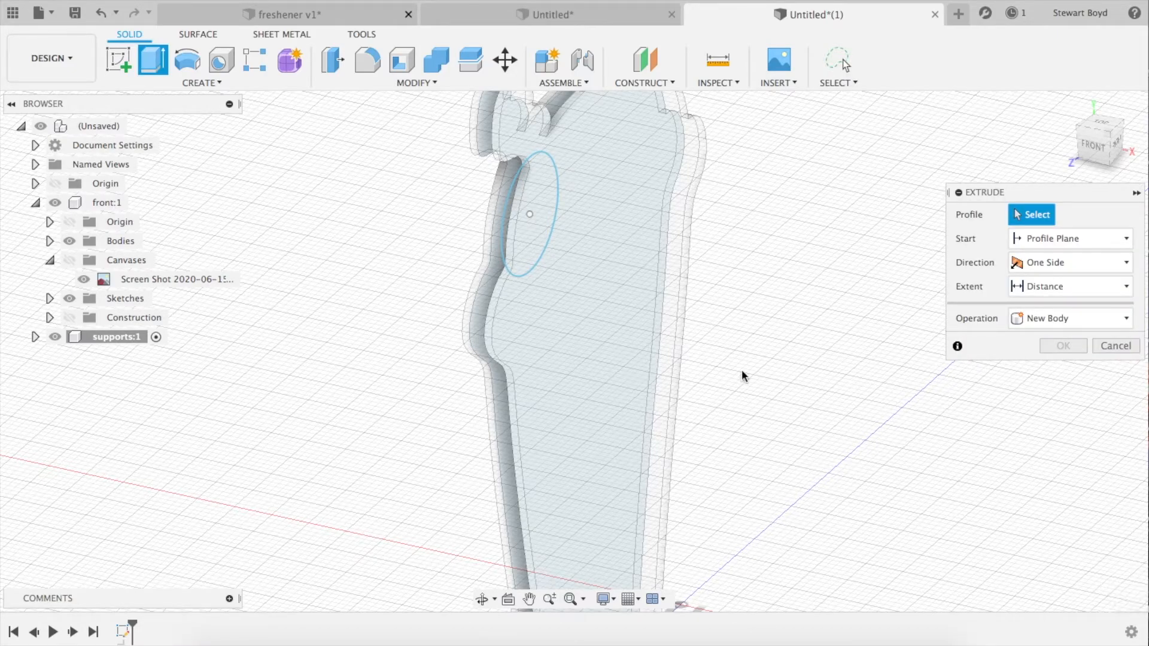
{"action": "left_click", "coordinate": [507, 211]}
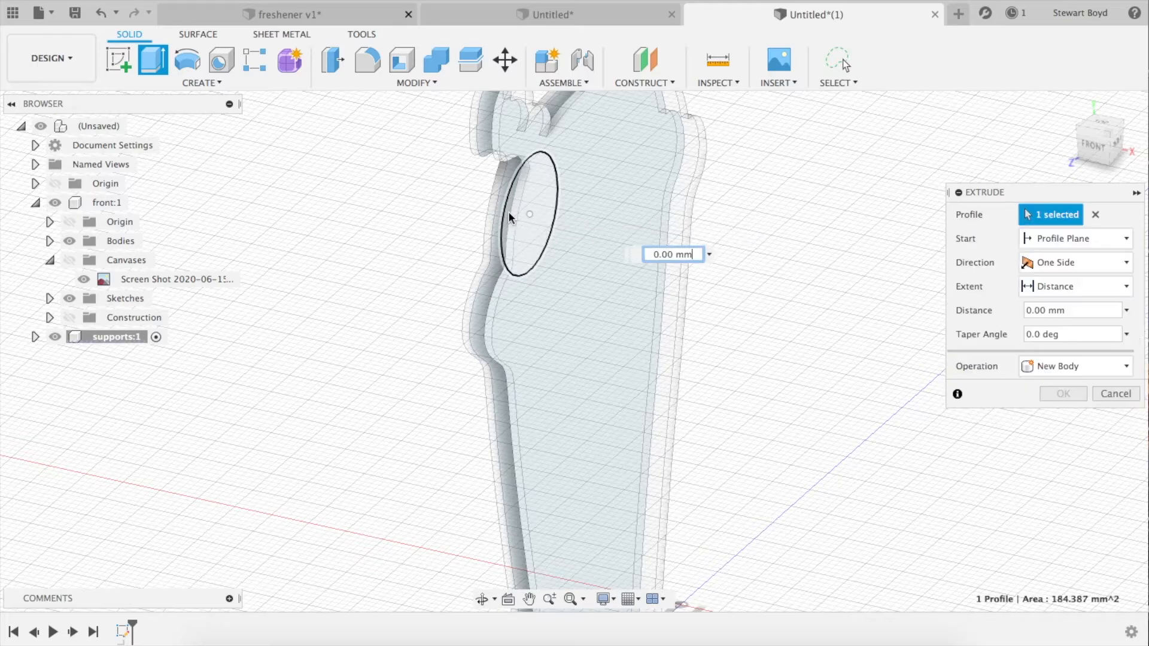
{"action": "type", "text": "2"}
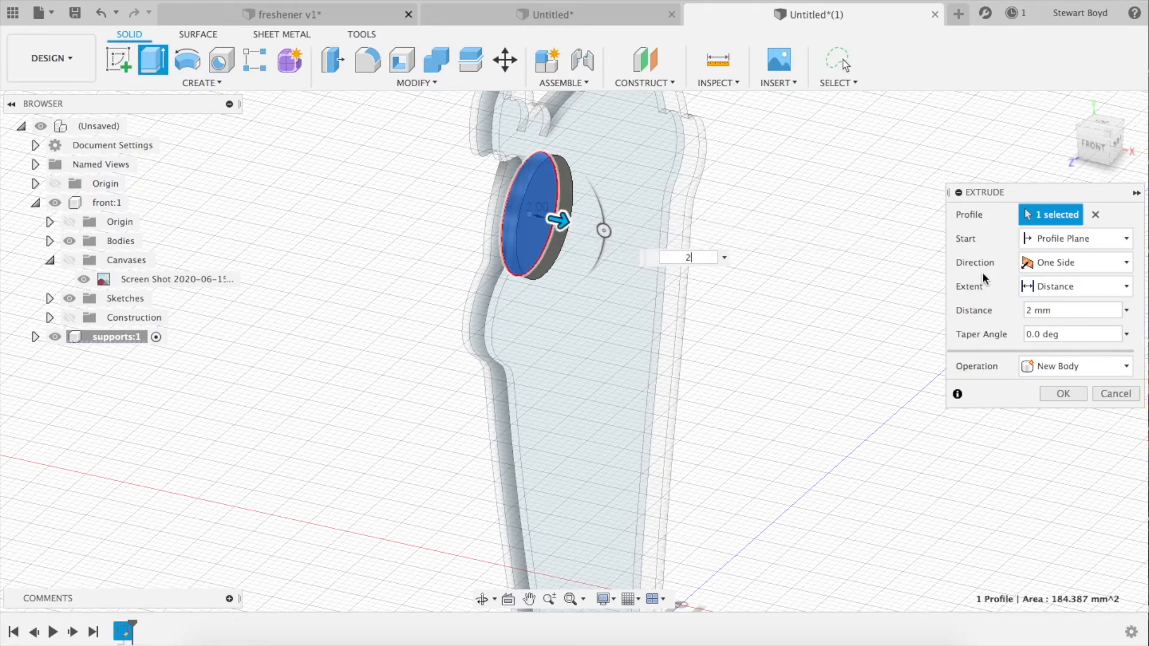
{"action": "left_click", "coordinate": [1056, 394]}
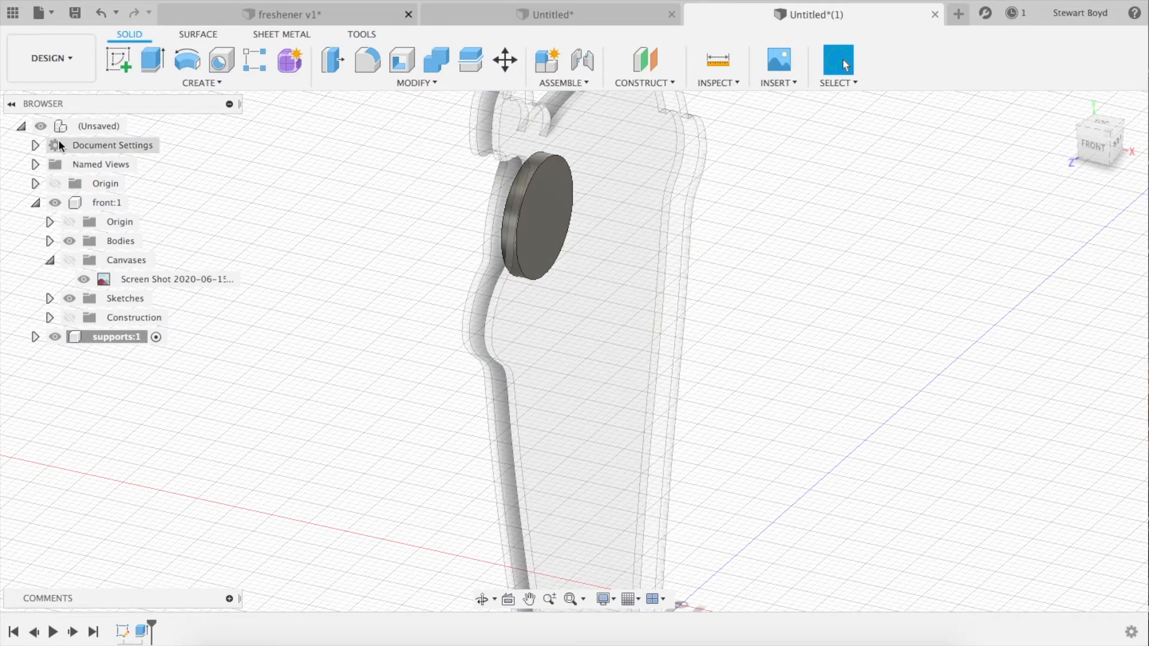
Activate the top-level assembly and check from the front how the support disc fits between the plates.
{"action": "left_click", "coordinate": [135, 126]}
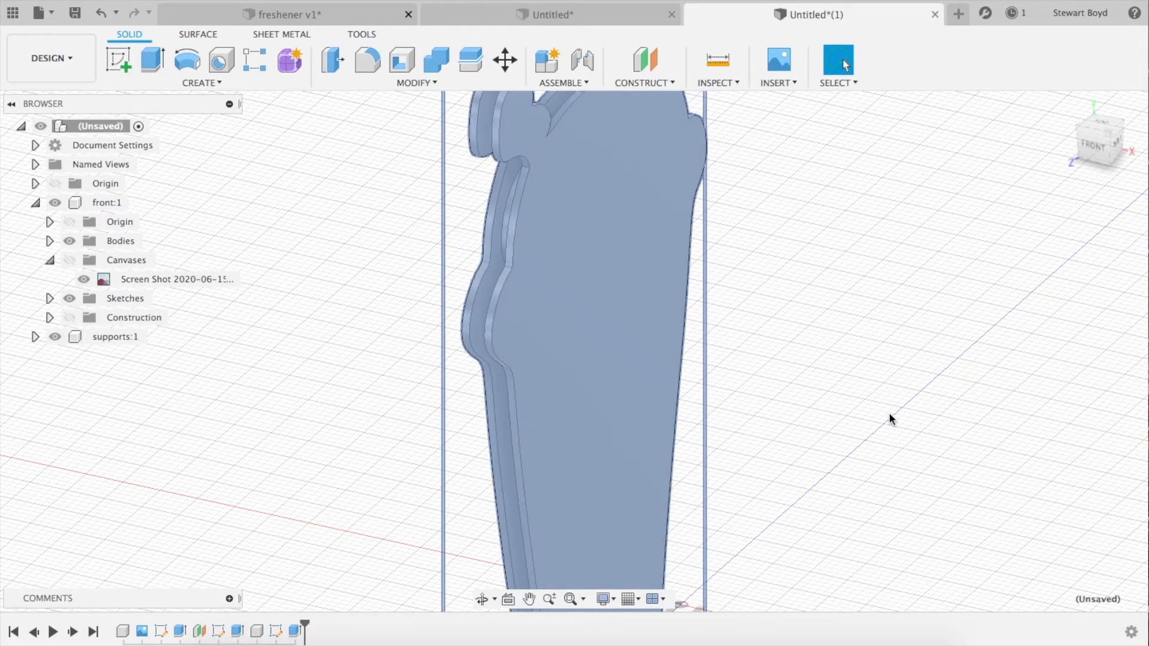
{"action": "left_click", "coordinate": [889, 414]}
{"action": "left_click", "coordinate": [1093, 148]}
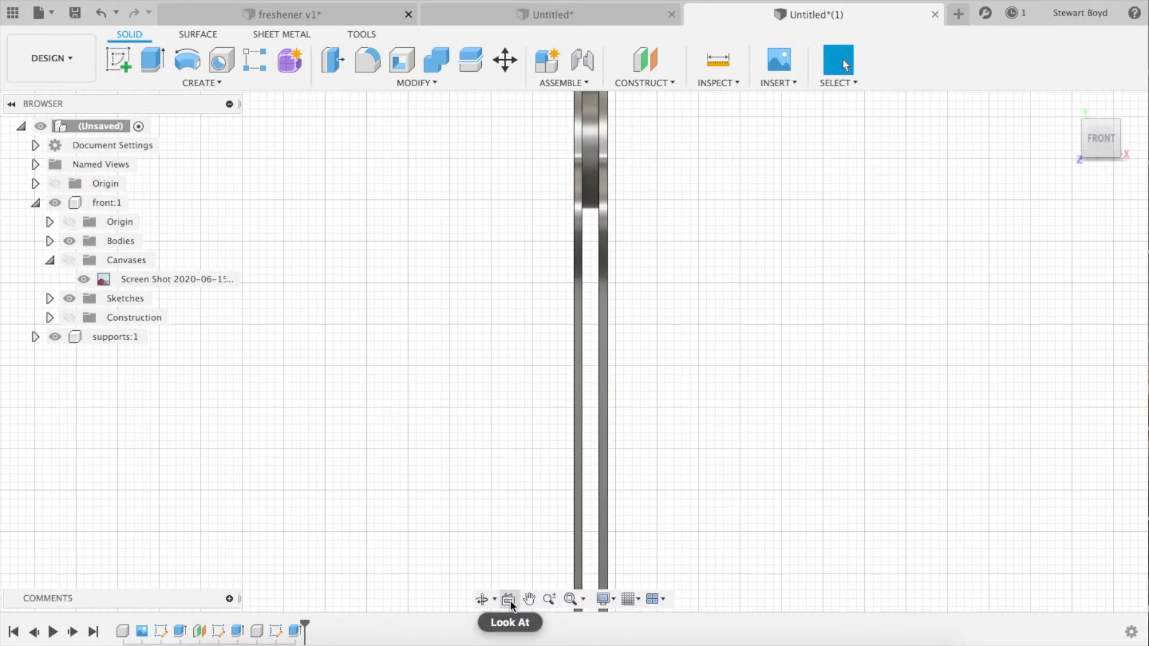
{"action": "left_click", "coordinate": [483, 599]}
{"action": "left_click_drag", "start_coordinate": [612, 290], "coordinate": [560, 322]}
{"action": "key", "text": "Escape"}
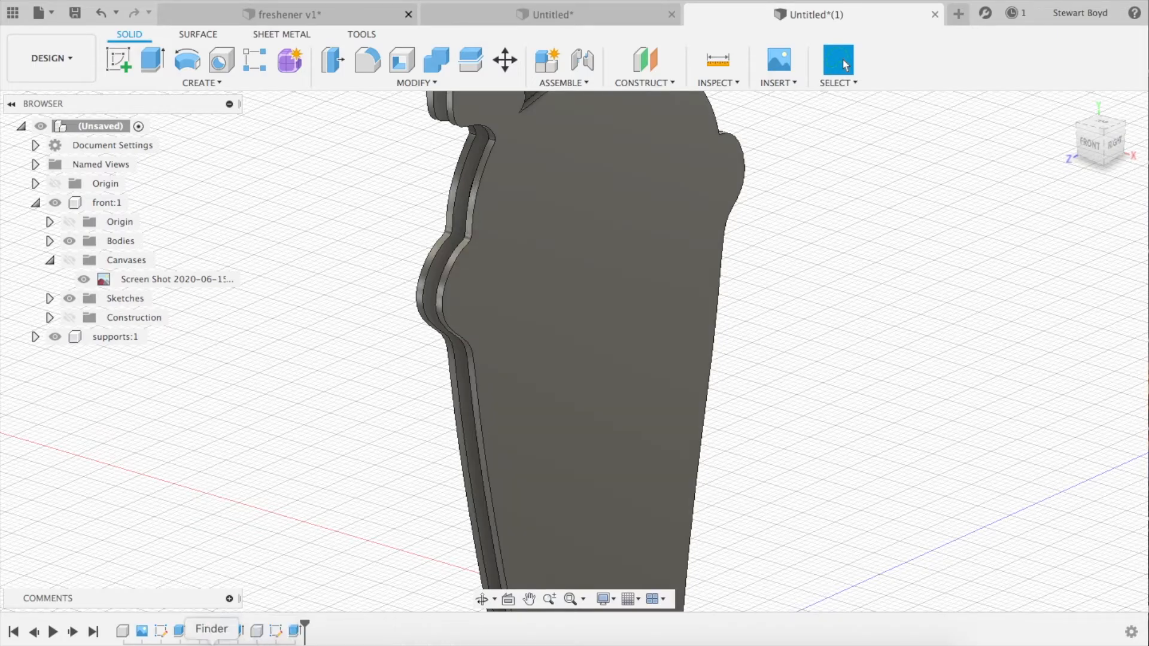
Switch to Finder, open Screen Shot 2020-06-15 at 6.37.26 PM from the Desktop in an enlarged window, and show its markup tools.
{"action": "left_click", "coordinate": [212, 645]}
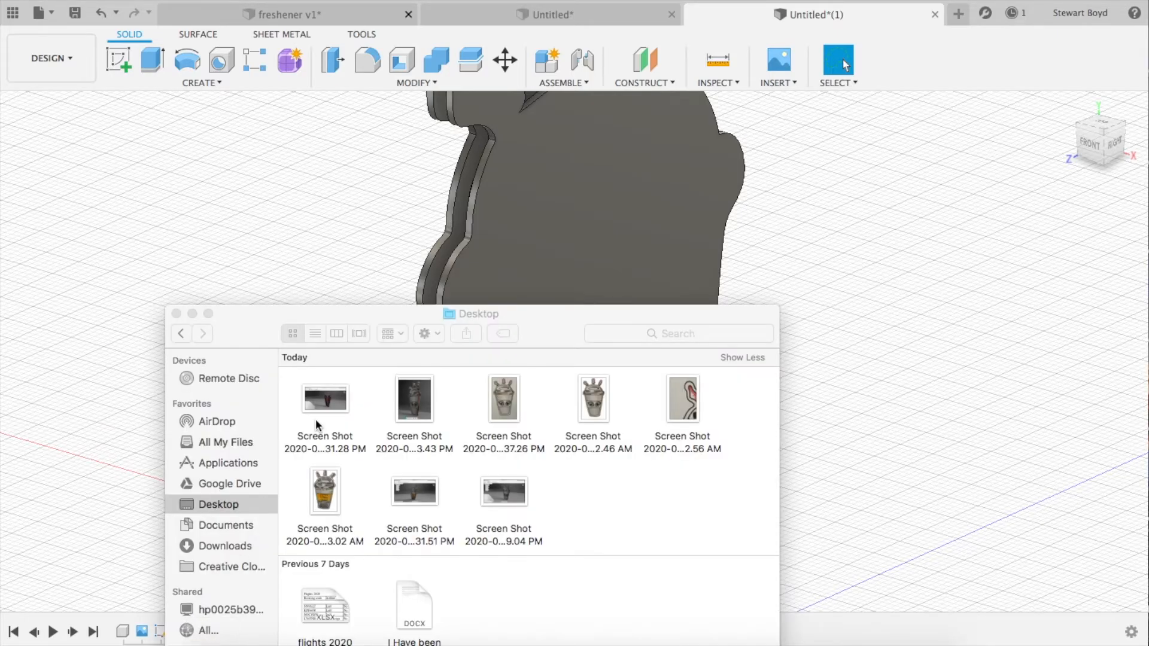
{"action": "double_click", "coordinate": [504, 406]}
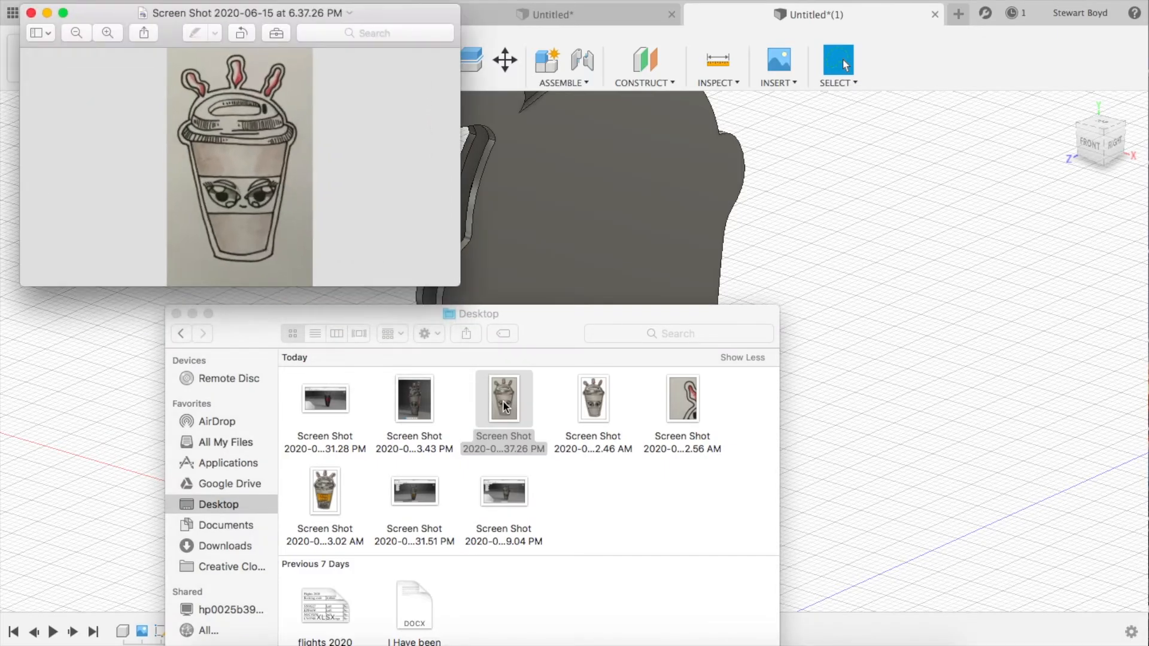
{"action": "left_click", "coordinate": [275, 34]}
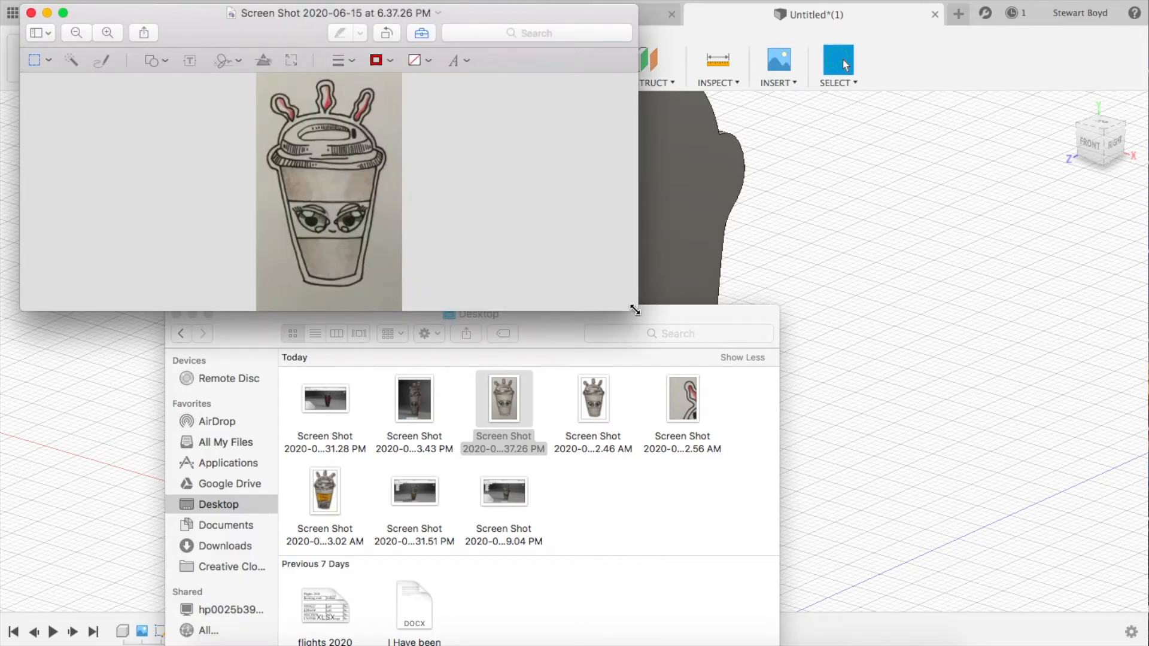
{"action": "left_click_drag", "start_coordinate": [634, 309], "coordinate": [692, 414]}
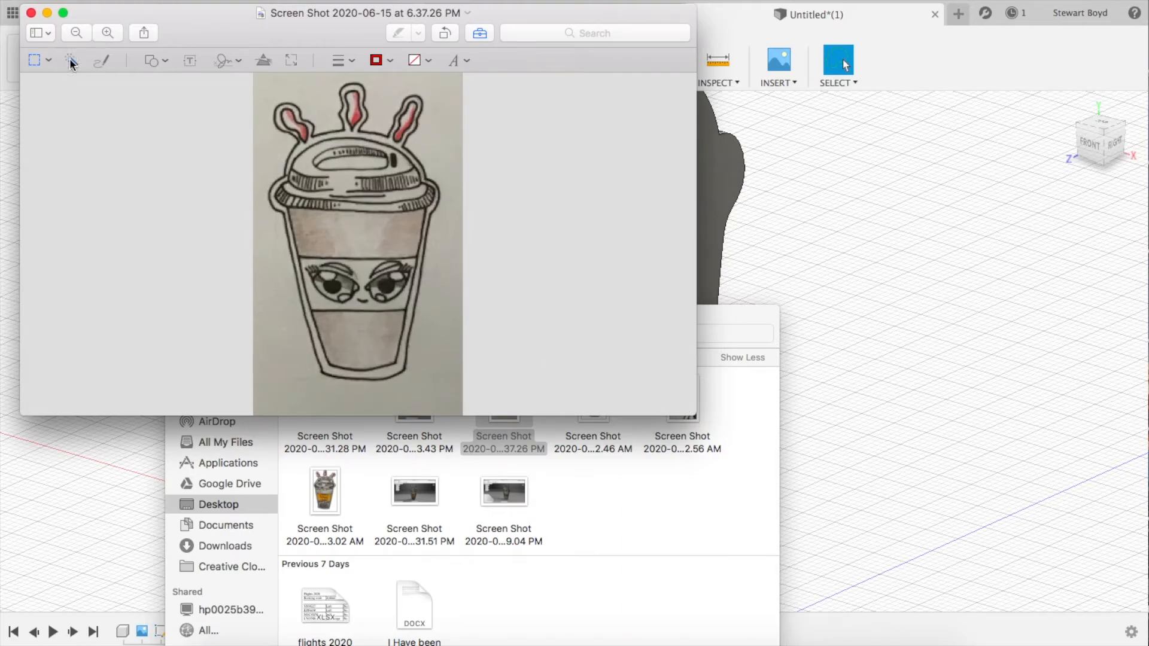
Remove the background around the cup drawing with Instant Alpha and save the image.
{"action": "left_click", "coordinate": [71, 61]}
{"action": "left_click_drag", "start_coordinate": [327, 118], "coordinate": [333, 137]}
{"action": "key", "text": "BackSpace"}
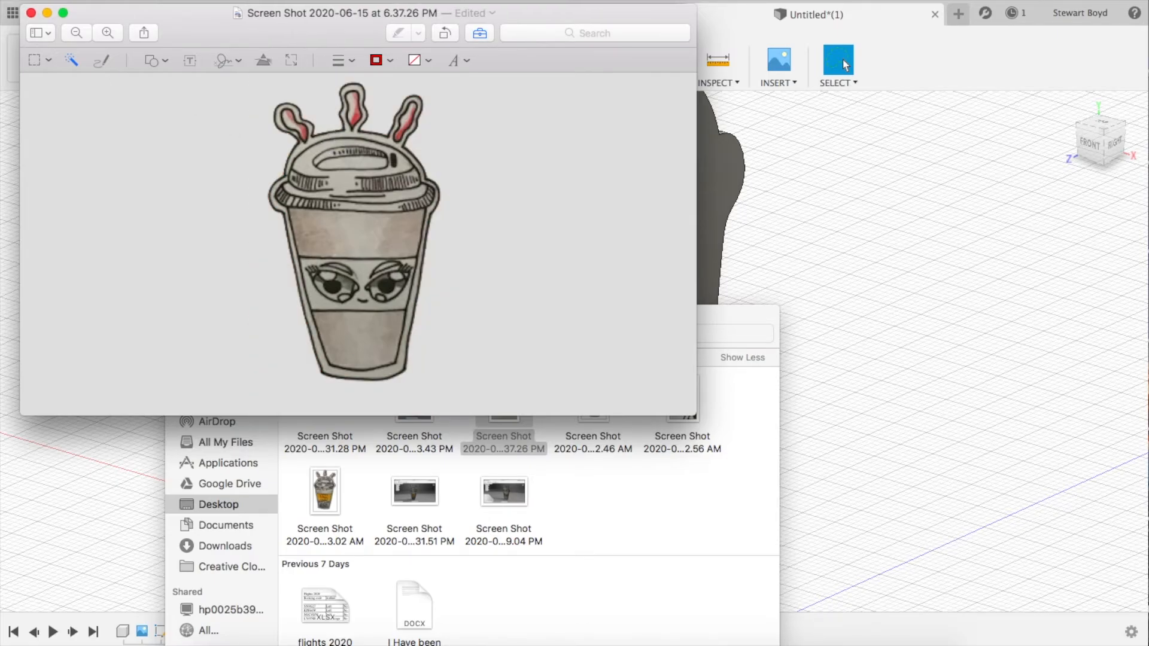
{"action": "left_click", "coordinate": [113, 0]}
{"action": "left_click", "coordinate": [153, 77]}
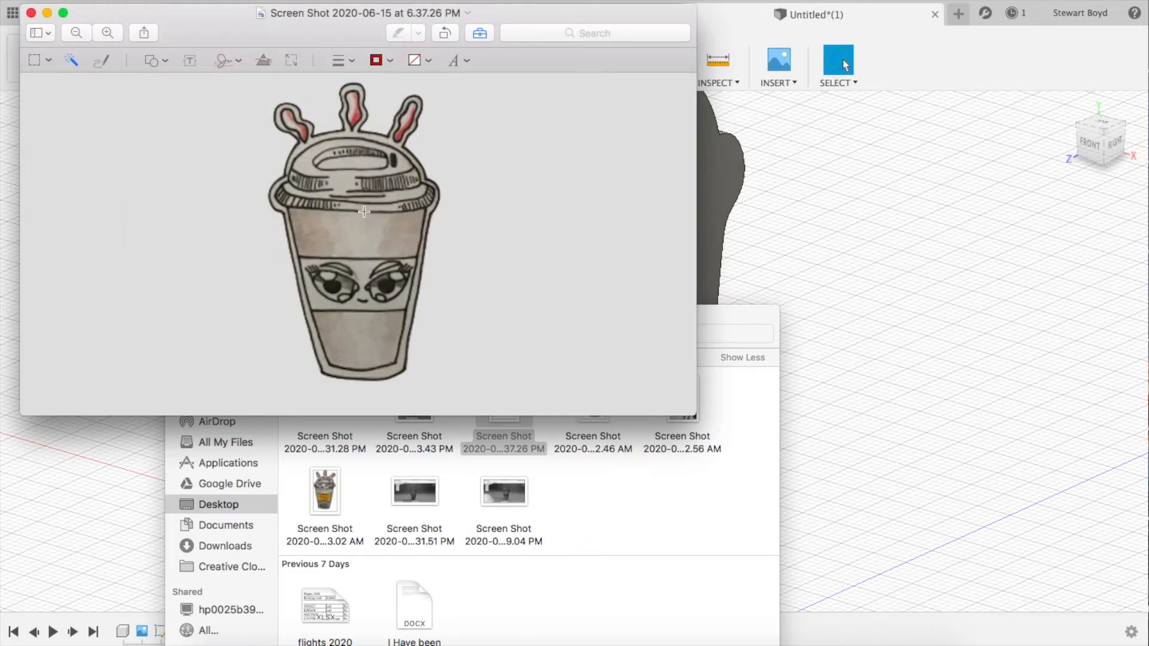
Switch to Fusion 360 and place the Desktop image Screen Shot 2020-06-15 at 6.37.26 PM as a decal on the cup plate's outer face.
{"action": "left_click", "coordinate": [996, 441]}
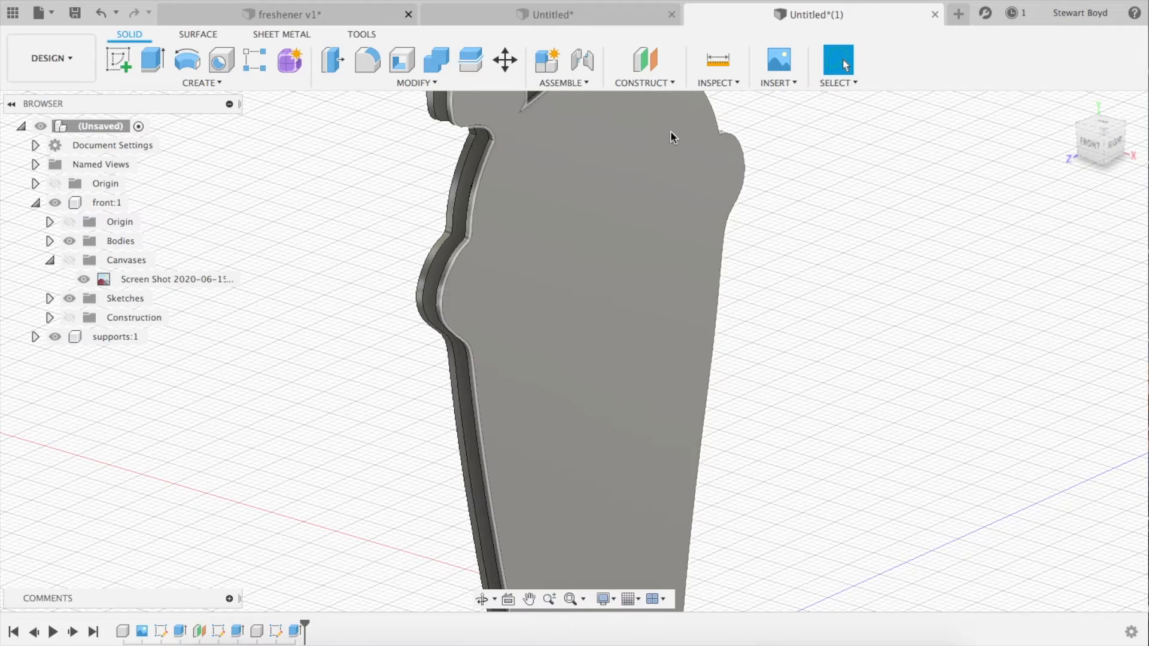
{"action": "left_click", "coordinate": [768, 83]}
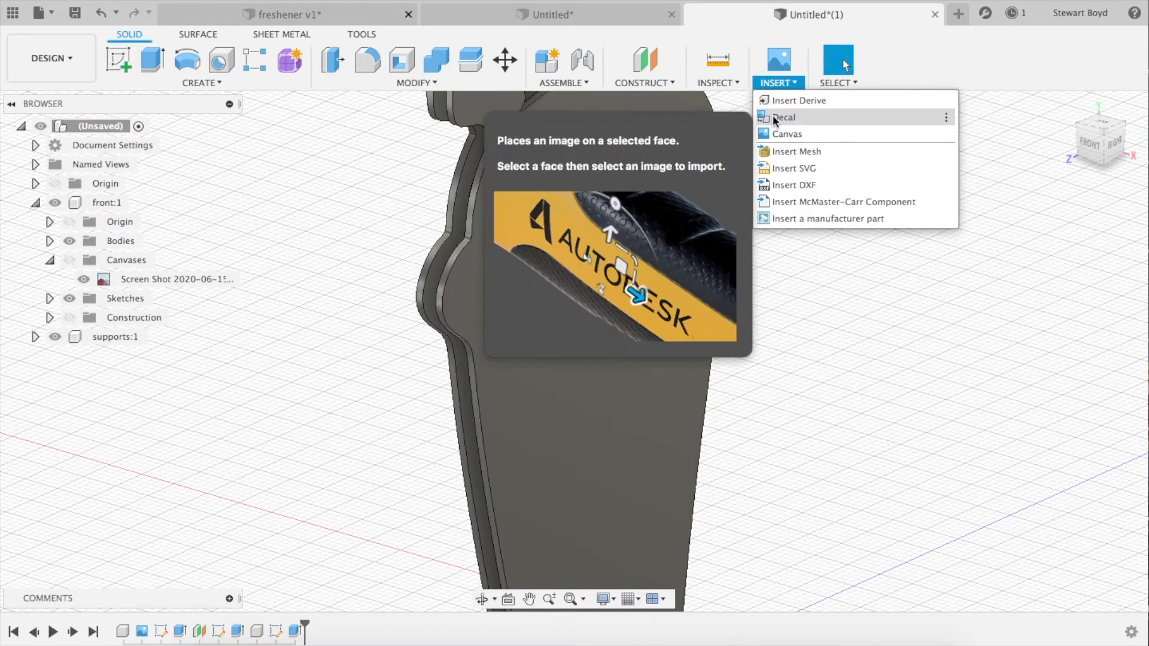
{"action": "left_click", "coordinate": [772, 116]}
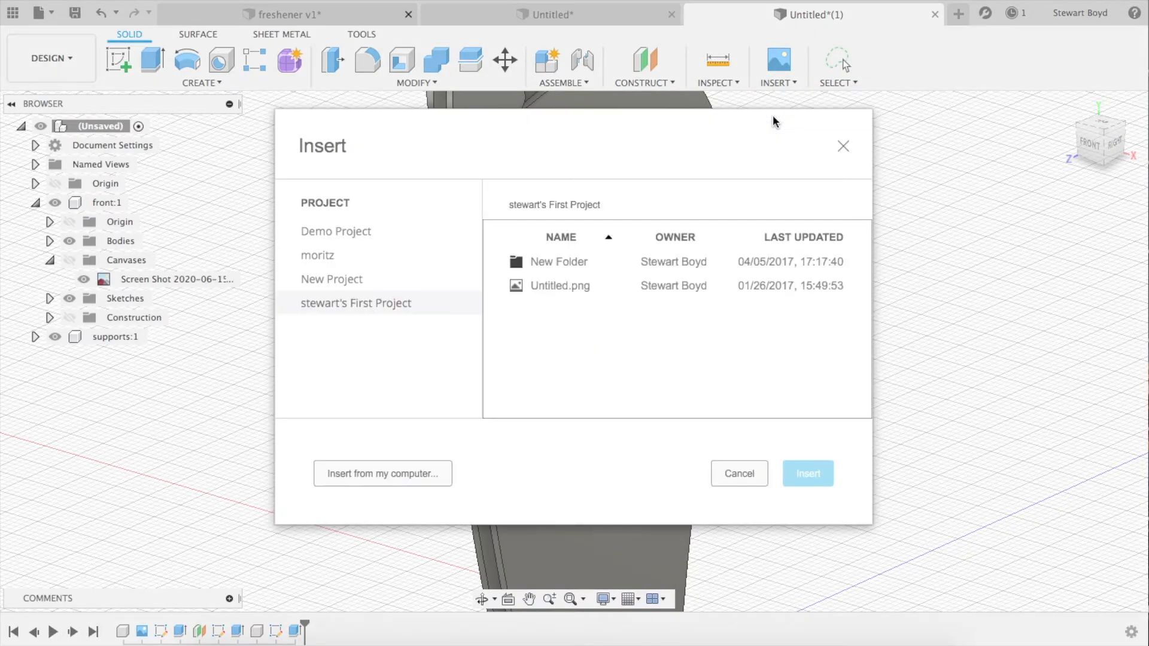
{"action": "left_click", "coordinate": [359, 472]}
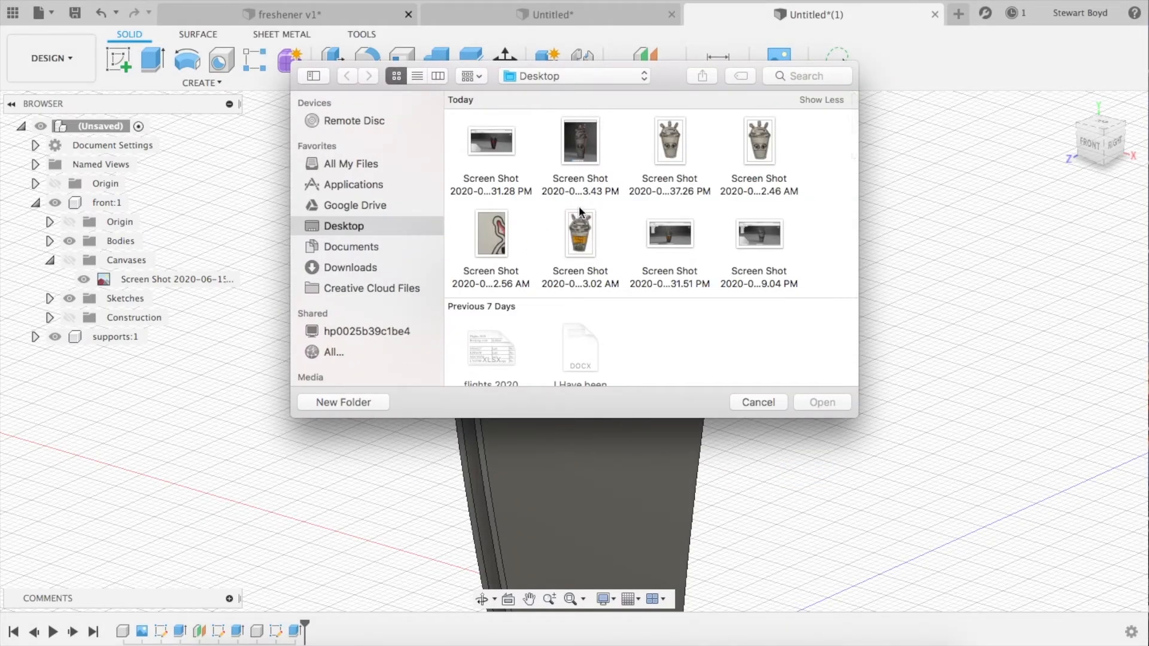
{"action": "left_click", "coordinate": [670, 151]}
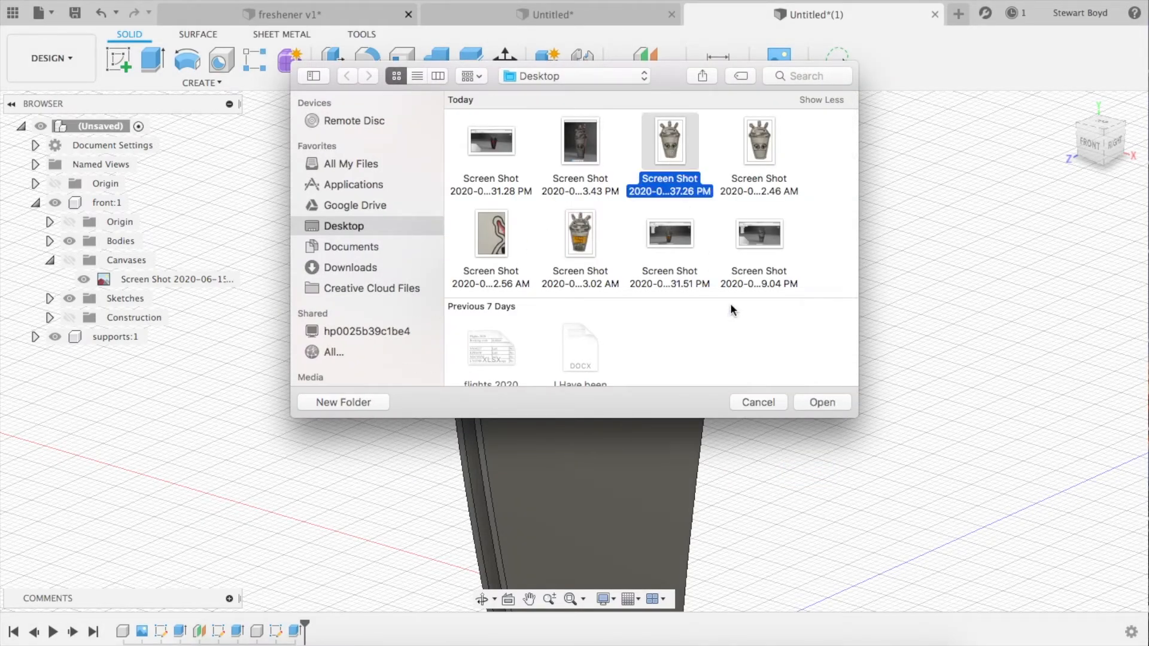
{"action": "left_click", "coordinate": [820, 399]}
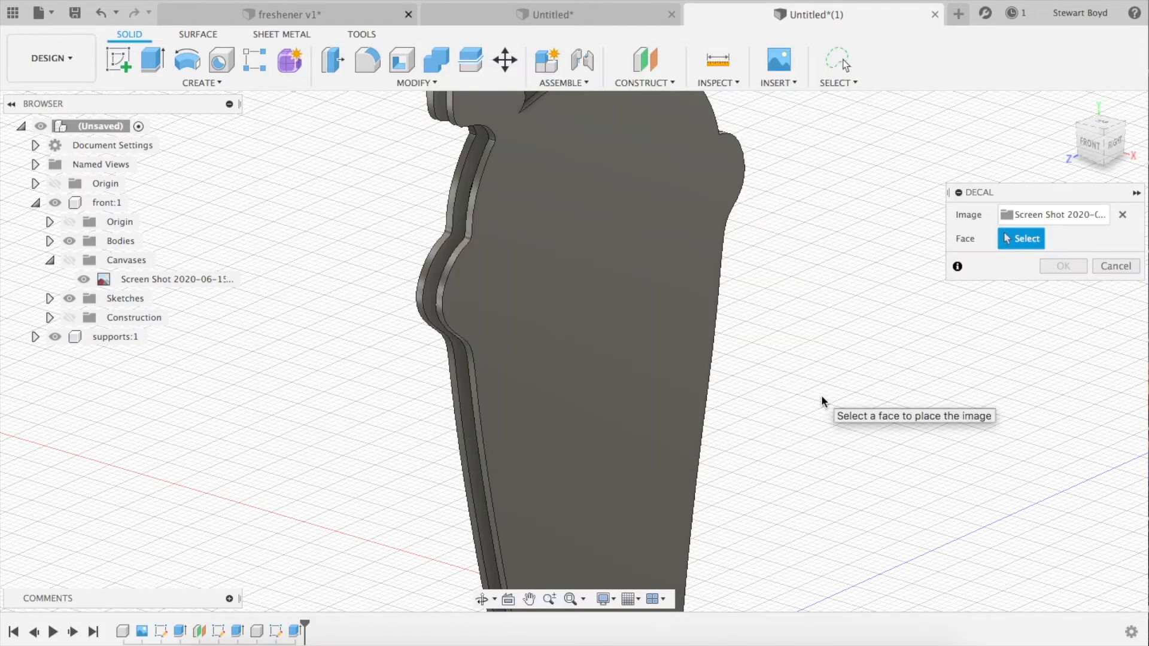
{"action": "left_click", "coordinate": [620, 336]}
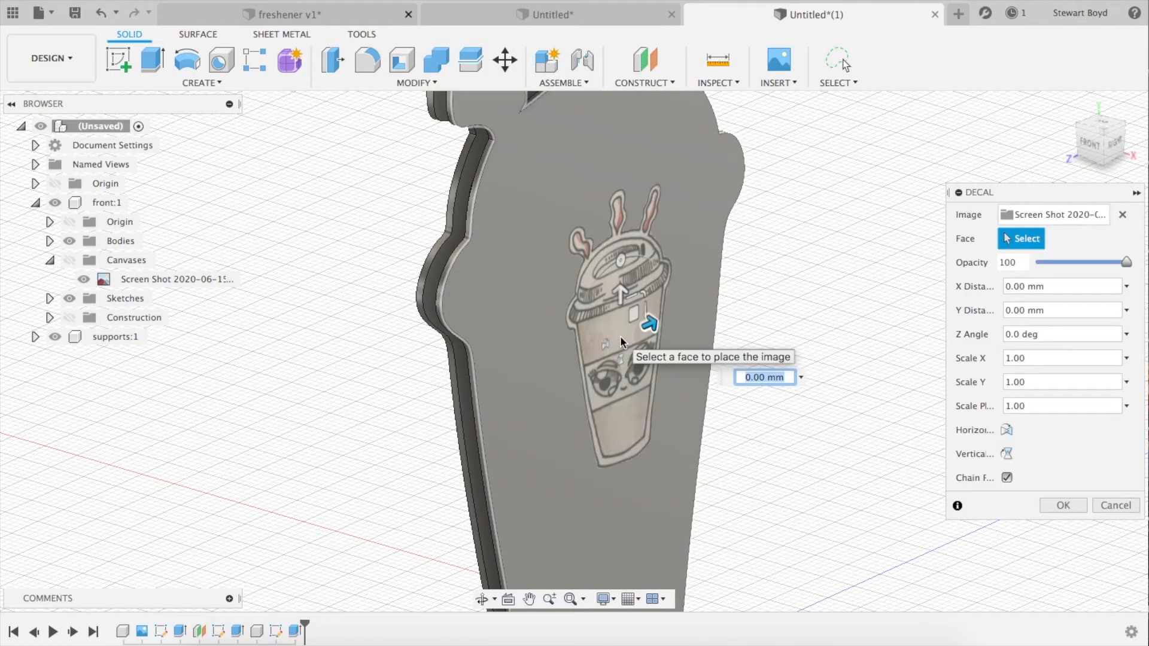
Try to enlarge and reposition the decal squarely from the Right view so the drawing fits the cup plate's outline.
{"action": "left_click", "coordinate": [1114, 154]}
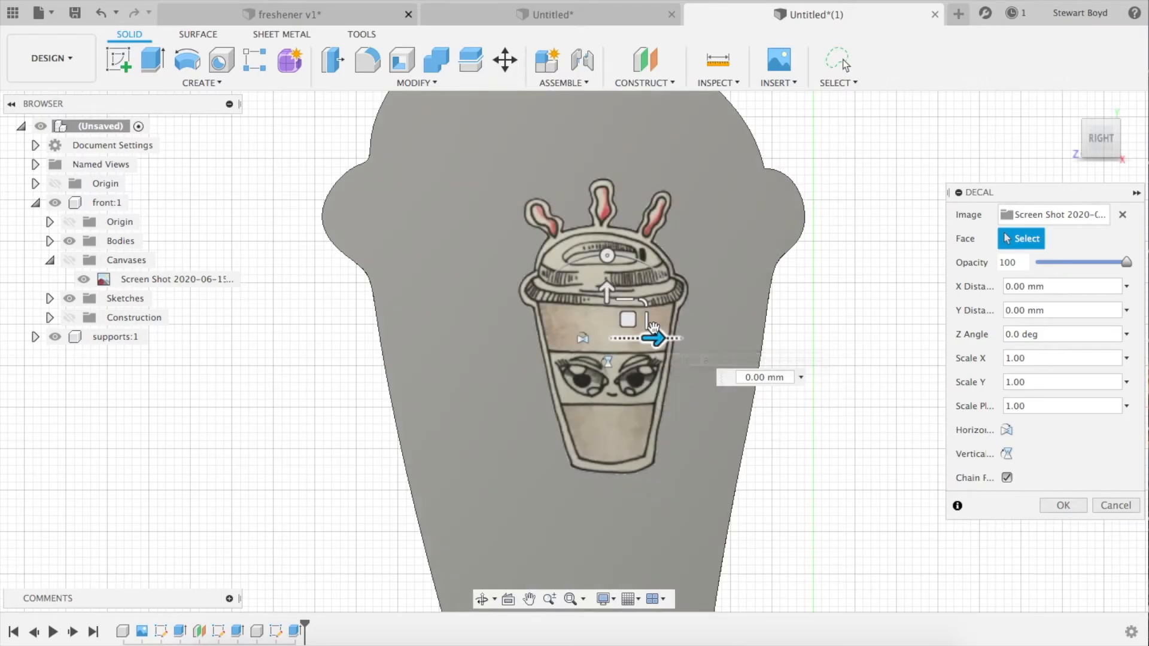
{"action": "left_click", "coordinate": [570, 599]}
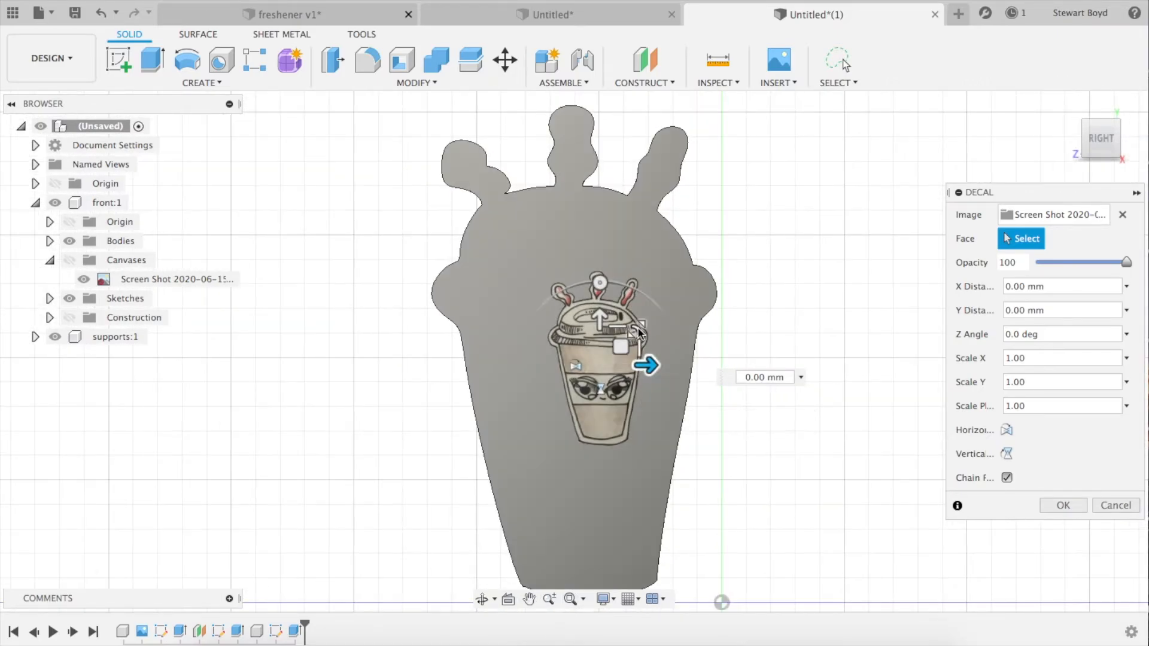
{"action": "left_click_drag", "start_coordinate": [640, 327], "coordinate": [658, 293]}
{"action": "left_click_drag", "start_coordinate": [620, 346], "coordinate": [594, 299]}
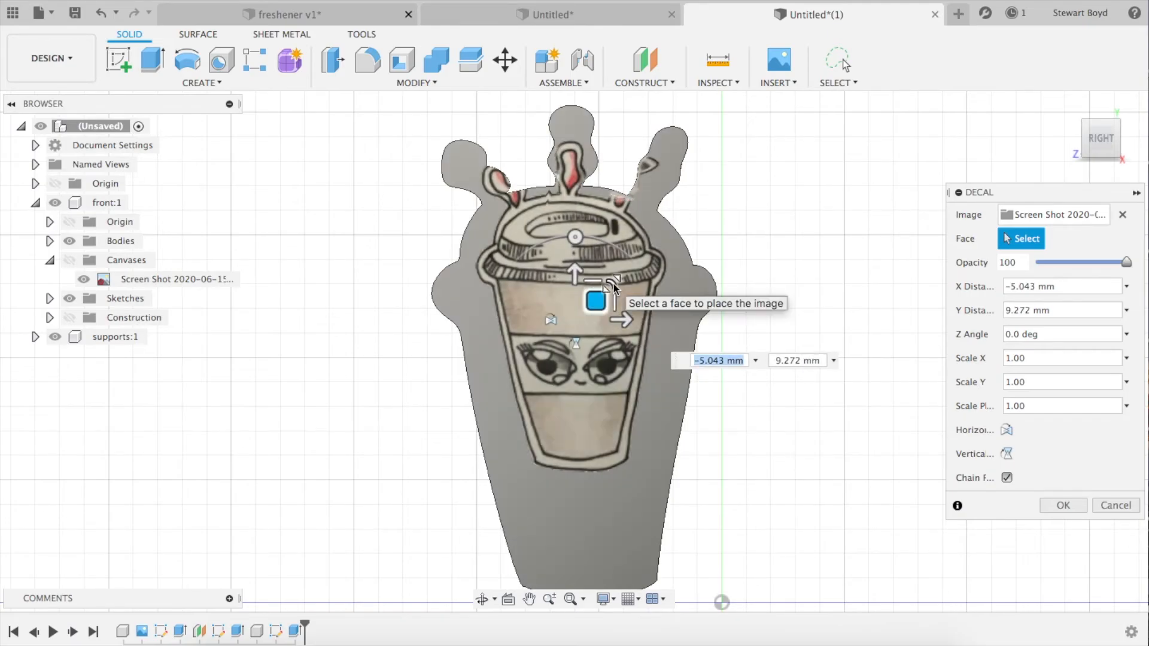
{"action": "mouse_move", "coordinate": [615, 302]}
{"action": "left_mouse_down"}
{"action": "mouse_move", "coordinate": [625, 304]}
{"action": "mouse_move", "coordinate": [616, 278]}
{"action": "mouse_move", "coordinate": [626, 304]}
{"action": "mouse_move", "coordinate": [601, 317]}
{"action": "left_mouse_up"}
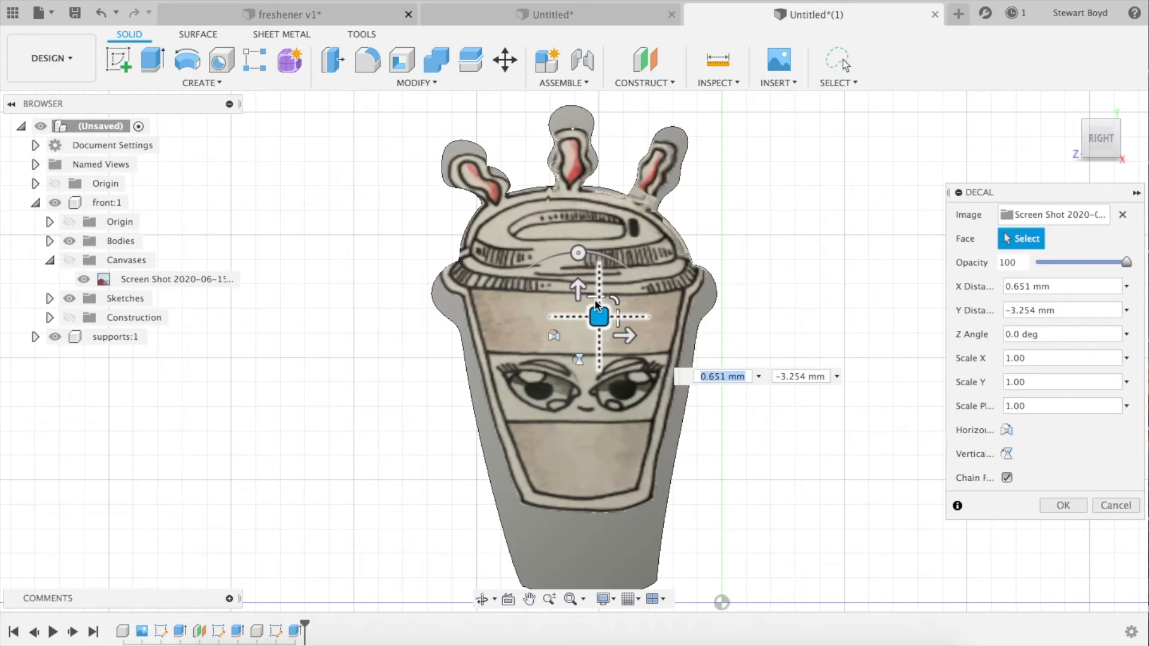
{"action": "left_click_drag", "start_coordinate": [596, 297], "coordinate": [596, 290]}
{"action": "key", "text": "Escape"}
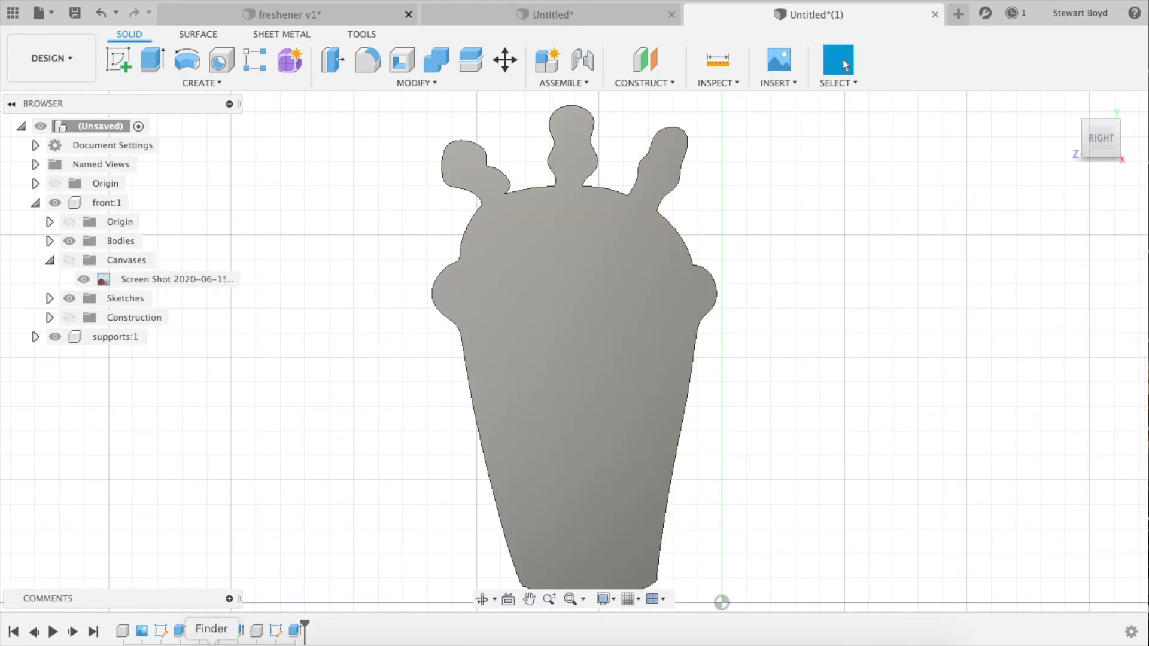
Switch to Finder and view the Desktop render screenshots of the finished air freshener ending in 31.51 PM and 9.04 PM.
{"action": "left_click", "coordinate": [211, 644]}
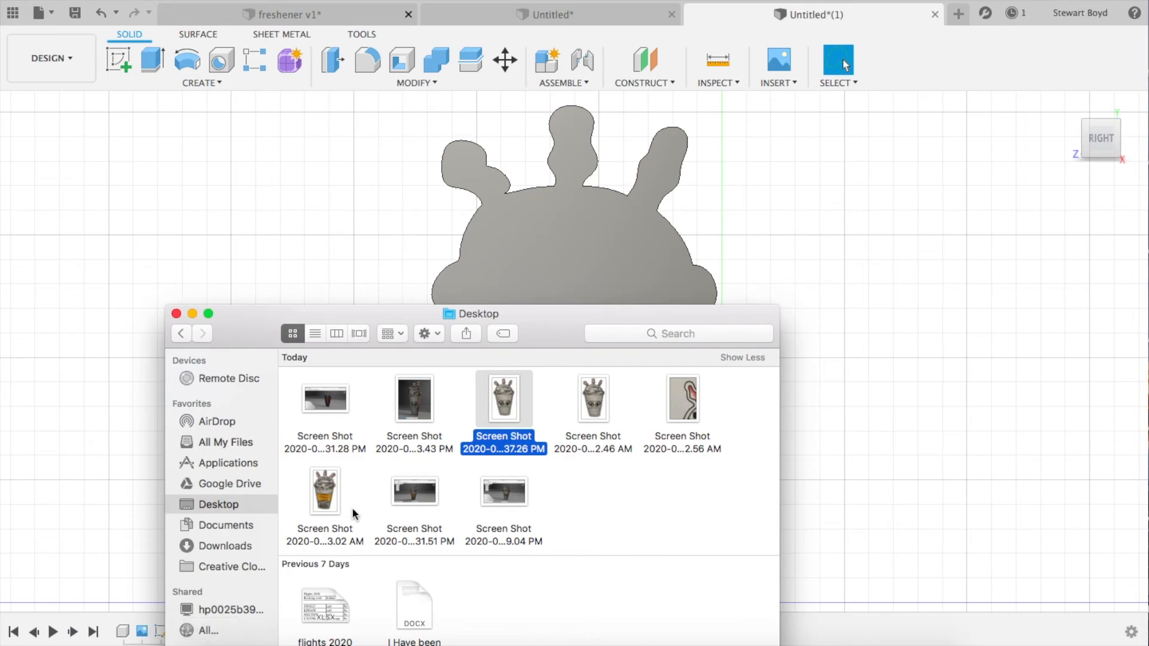
{"action": "left_click", "coordinate": [426, 491]}
{"action": "double_click", "coordinate": [427, 490]}
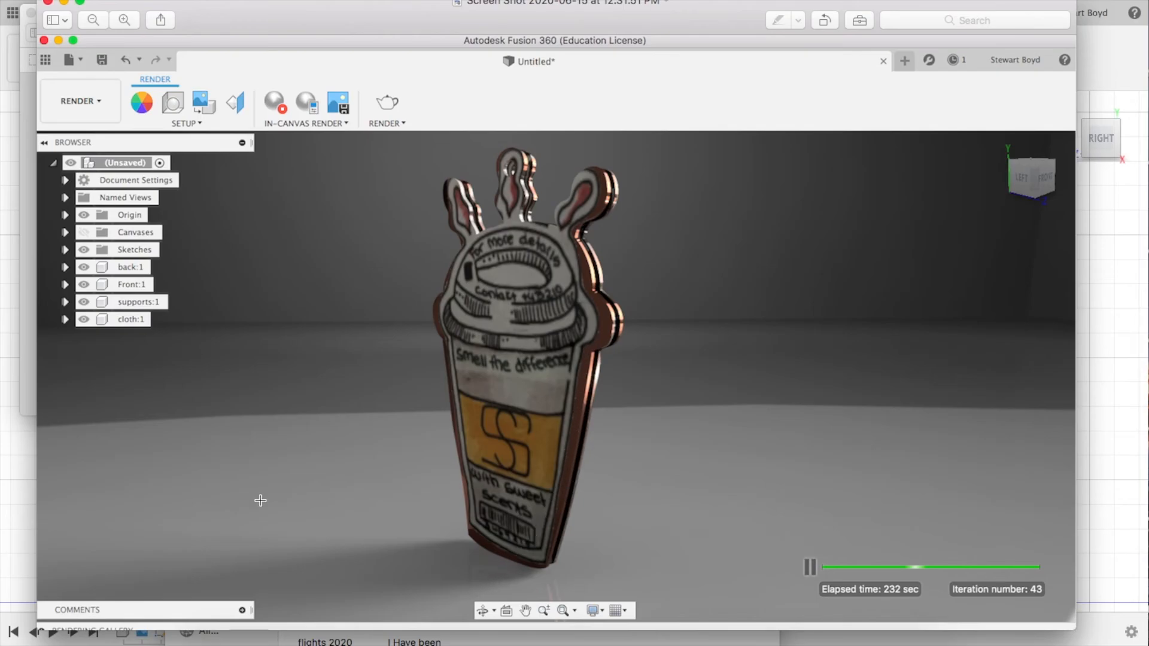
{"action": "left_click", "coordinate": [62, 2]}
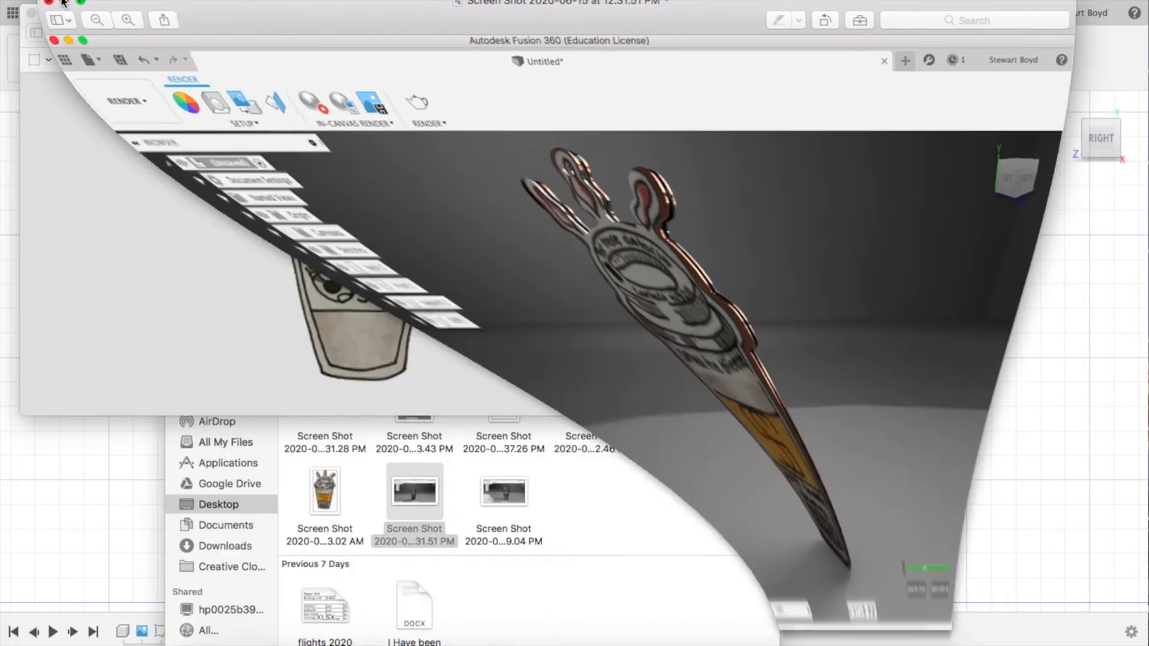
{"action": "double_click", "coordinate": [504, 494]}
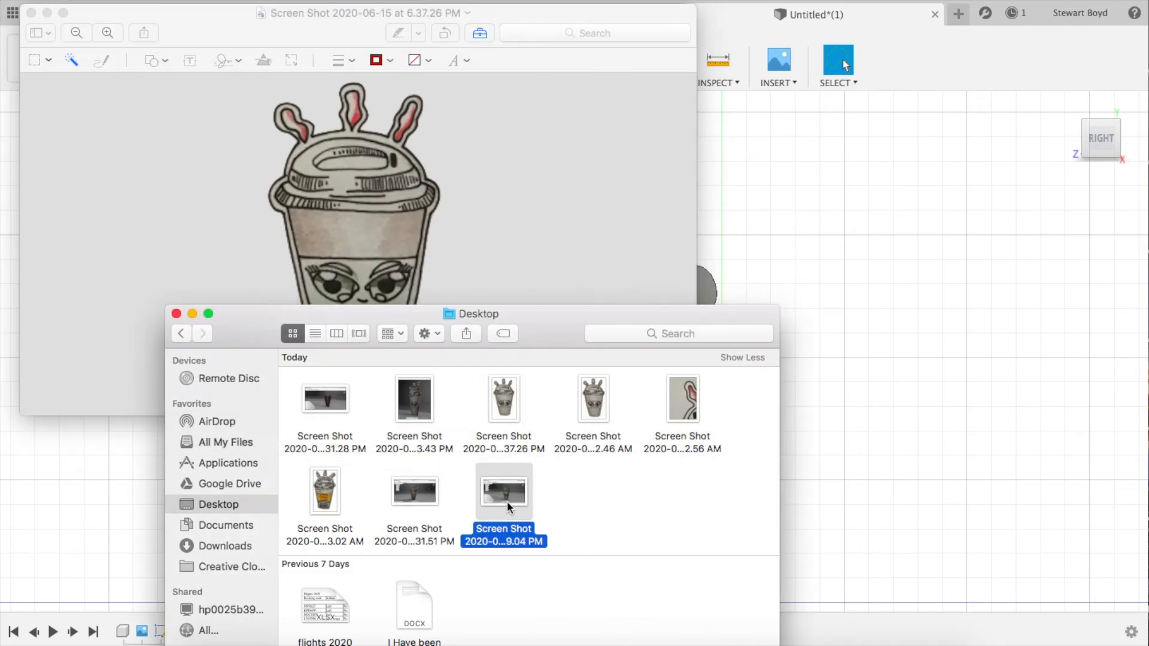